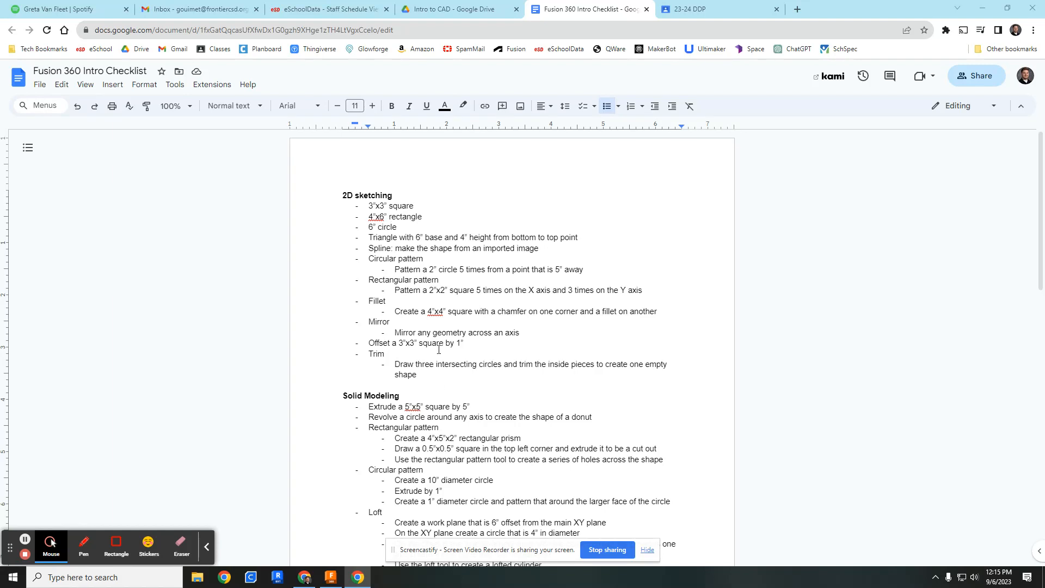
Review the solid modeling tasks in the Fusion 360 Intro Checklist, from the extruded square through the coil
{"action": "scroll", "coordinate": [438, 349], "scroll_direction": "down", "scroll_amount": 4}
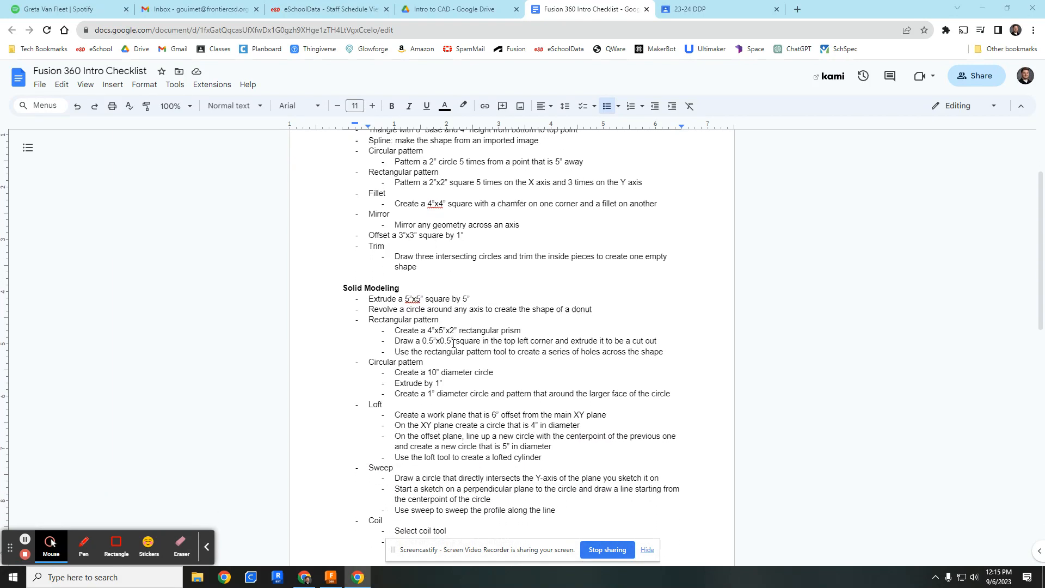
{"action": "scroll", "coordinate": [454, 343], "scroll_direction": "down", "scroll_amount": 3}
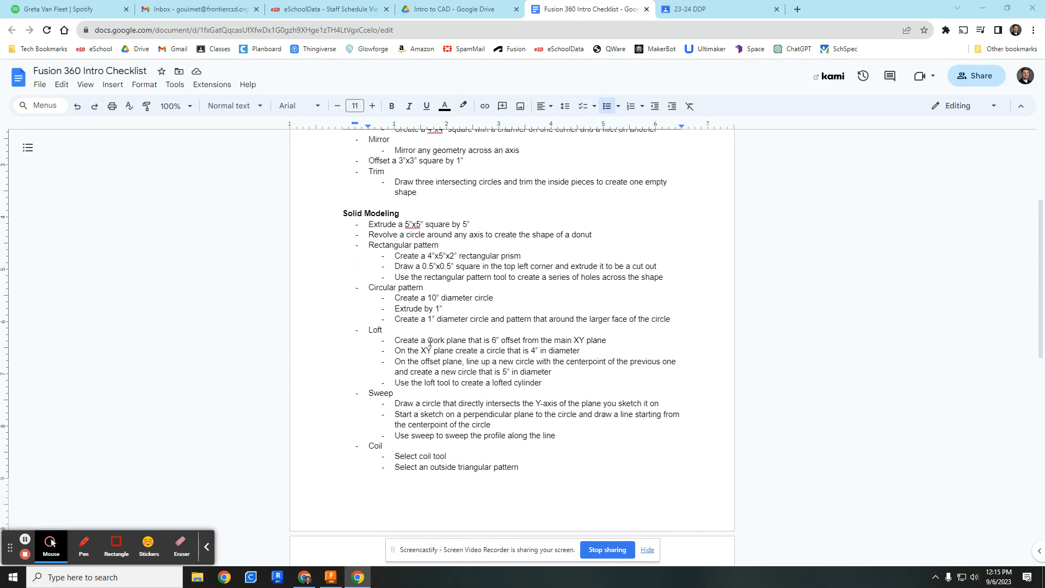
{"action": "scroll", "coordinate": [431, 343], "scroll_direction": "down", "scroll_amount": 6}
{"action": "scroll", "coordinate": [435, 347], "scroll_direction": "up", "scroll_amount": 2}
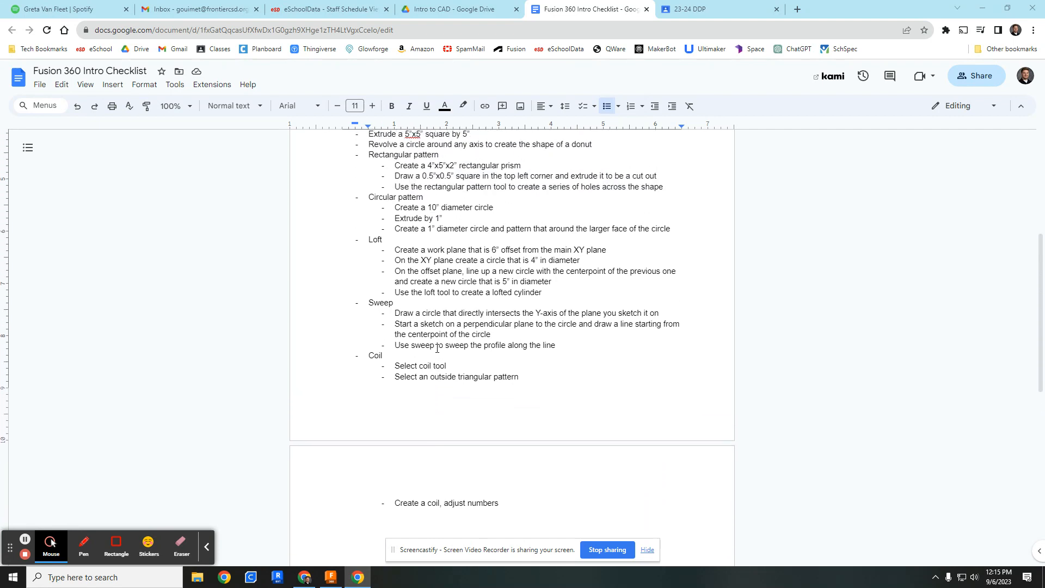
{"action": "scroll", "coordinate": [437, 348], "scroll_direction": "up", "scroll_amount": 2}
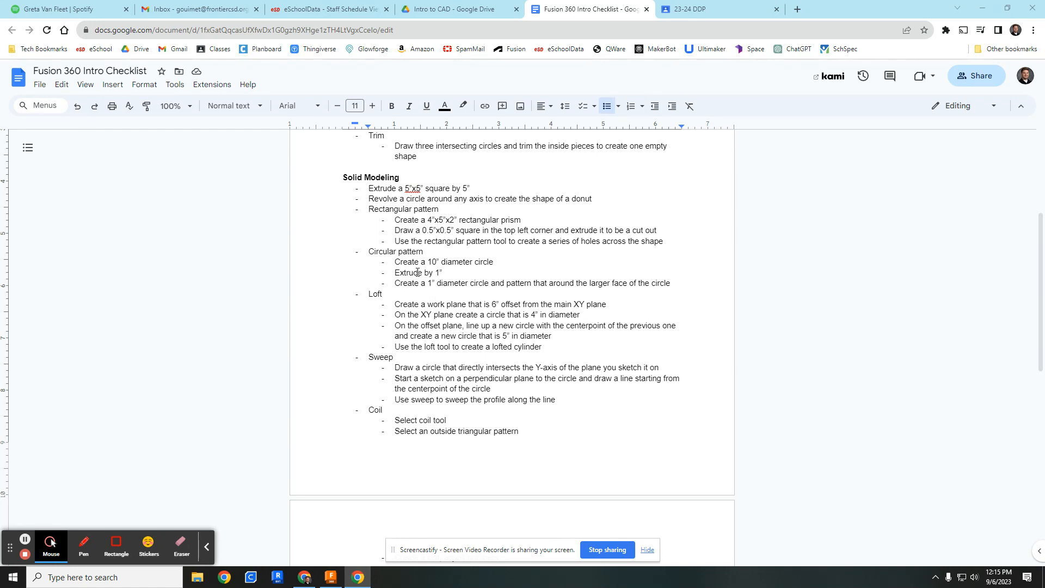
{"action": "scroll", "coordinate": [443, 338], "scroll_direction": "down", "scroll_amount": 2}
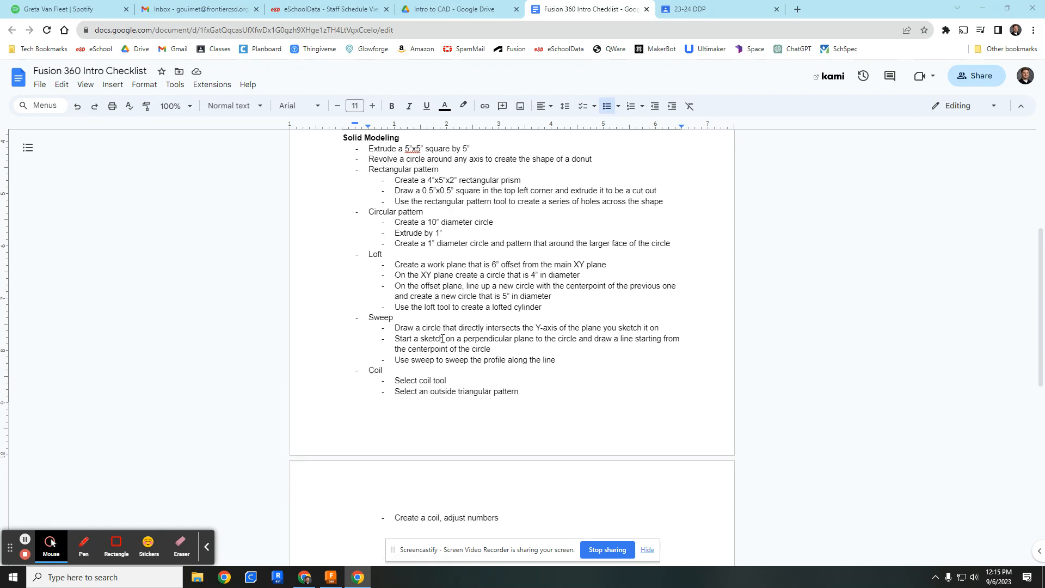
{"action": "scroll", "coordinate": [430, 339], "scroll_direction": "up", "scroll_amount": 2}
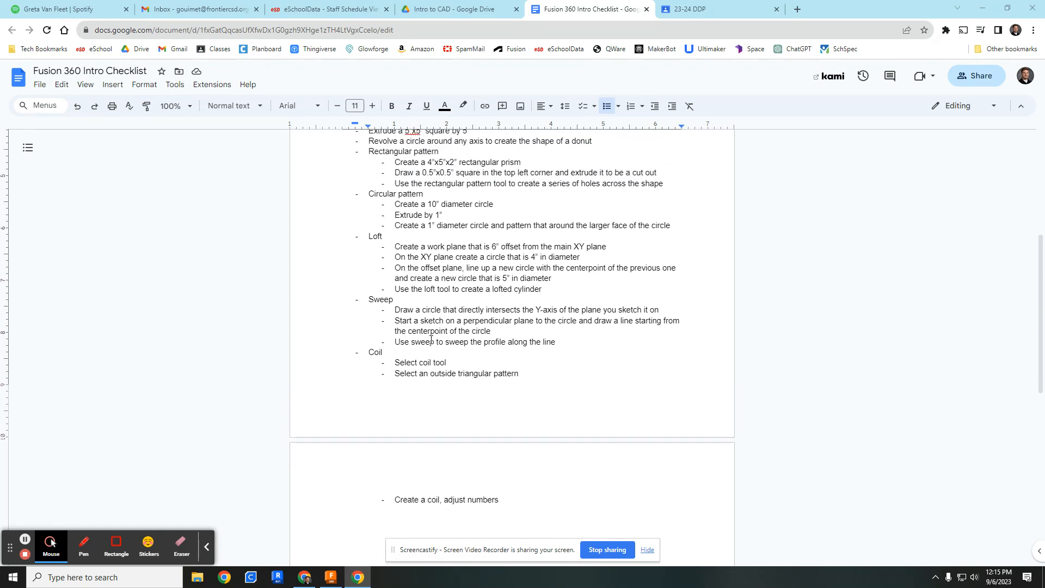
{"action": "scroll", "coordinate": [431, 339], "scroll_direction": "down", "scroll_amount": 1}
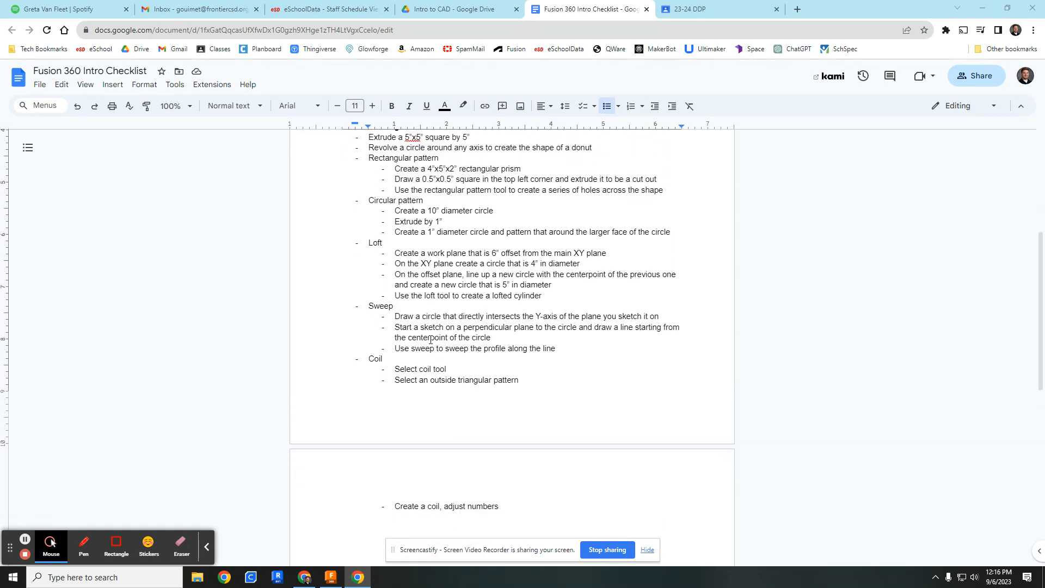
{"action": "scroll", "coordinate": [423, 265], "scroll_direction": "up", "scroll_amount": 1}
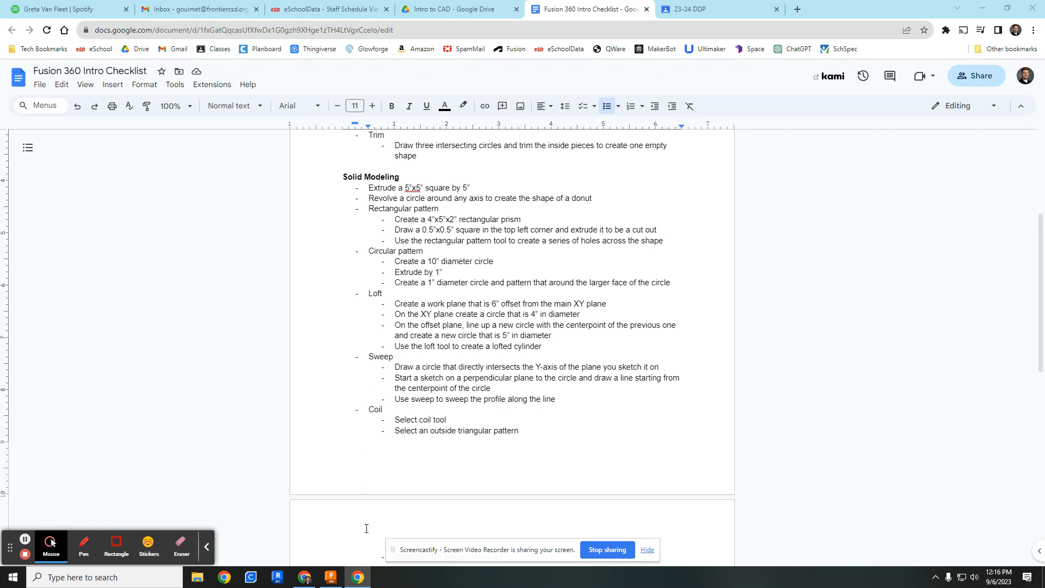
Switch to Fusion 360, close the Trim design, and look over the saved files in the Fusion Intro Checklist folder
{"action": "left_click", "coordinate": [331, 576]}
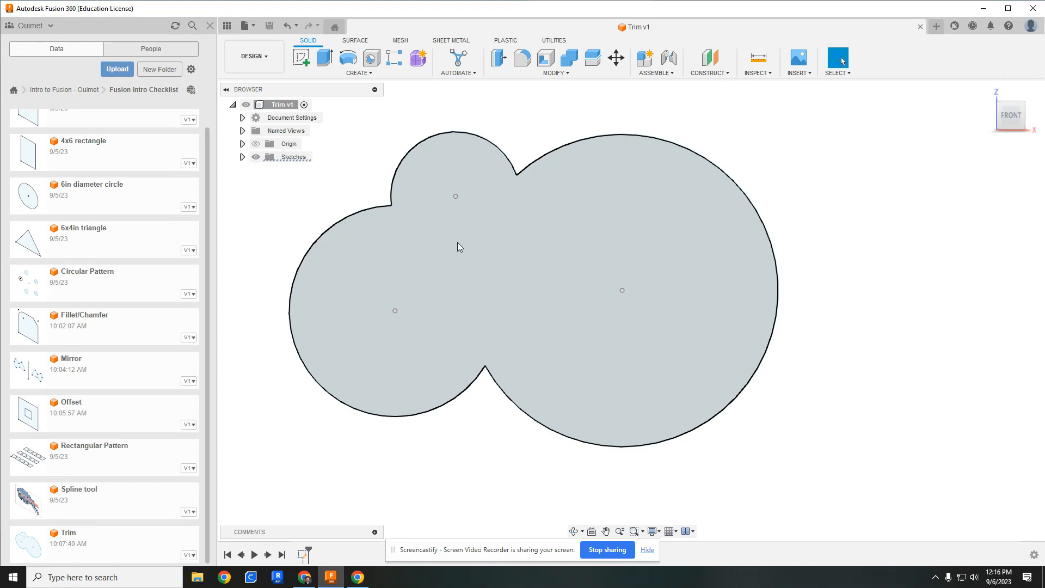
{"action": "mouse_move", "coordinate": [444, 231]}
{"action": "middle_mouse_down"}
{"action": "mouse_move", "coordinate": [501, 263]}
{"action": "mouse_move", "coordinate": [548, 246]}
{"action": "mouse_move", "coordinate": [547, 284]}
{"action": "middle_mouse_up"}
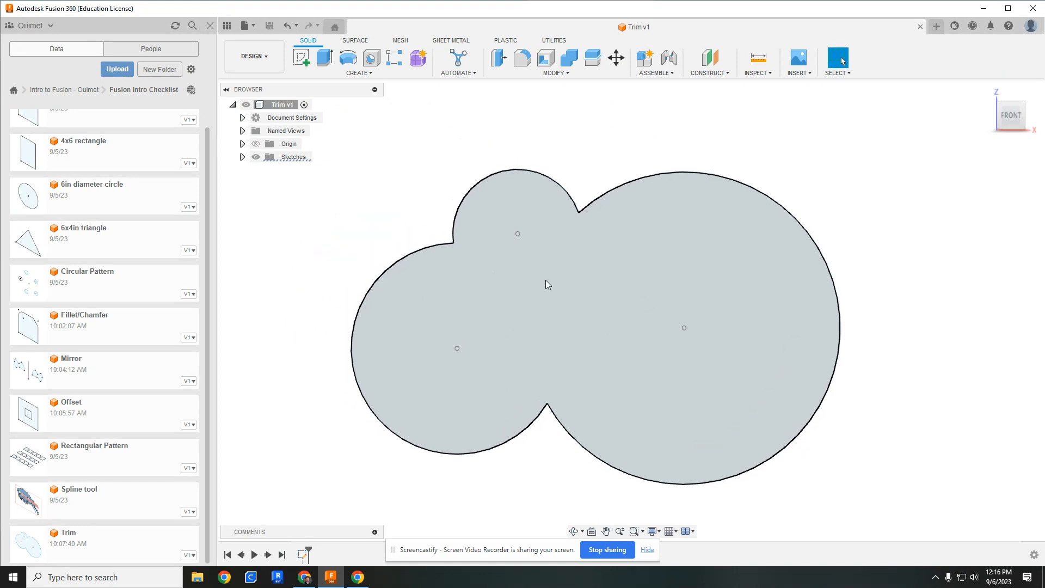
{"action": "left_click", "coordinate": [920, 26]}
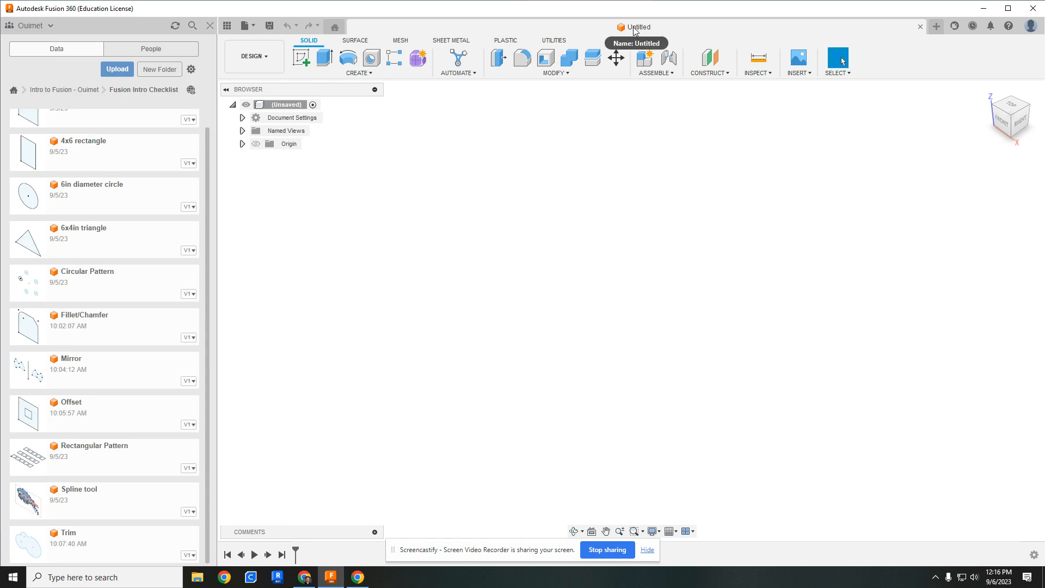
{"action": "scroll", "coordinate": [163, 370], "scroll_direction": "up", "scroll_amount": 1}
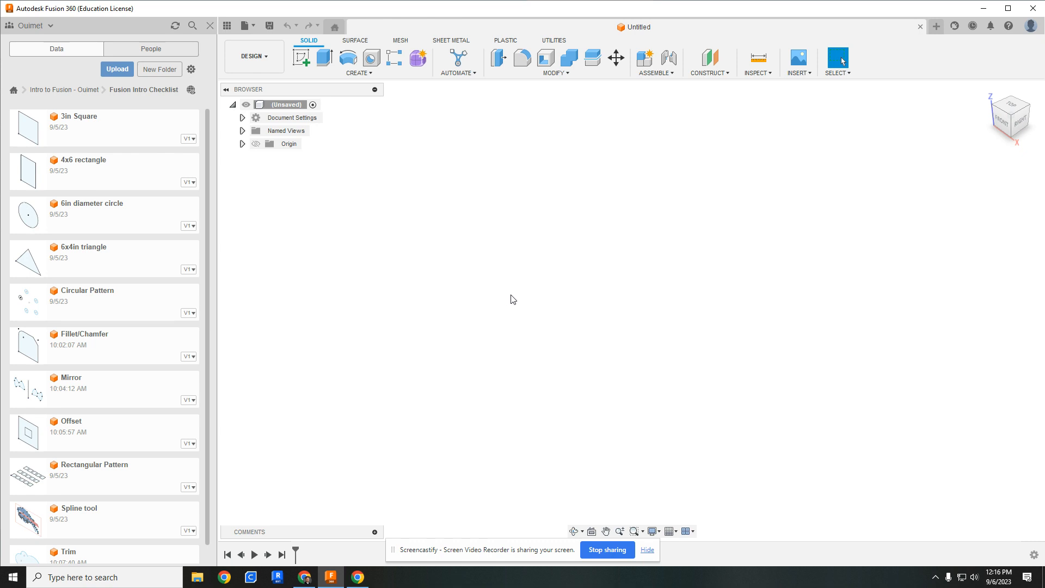
{"action": "scroll", "coordinate": [116, 306], "scroll_direction": "down", "scroll_amount": 1}
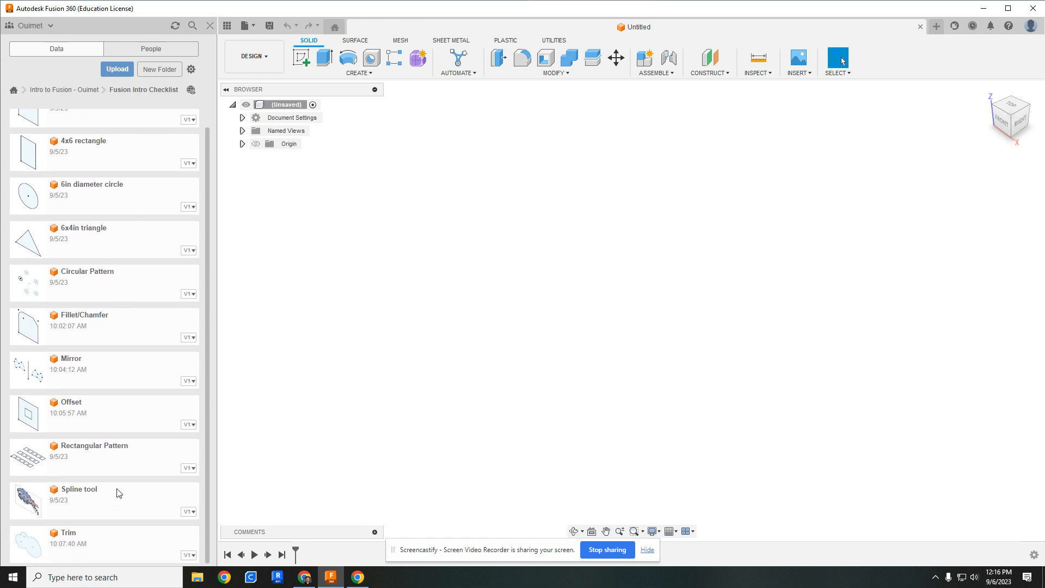
{"action": "scroll", "coordinate": [115, 196], "scroll_direction": "up", "scroll_amount": 1}
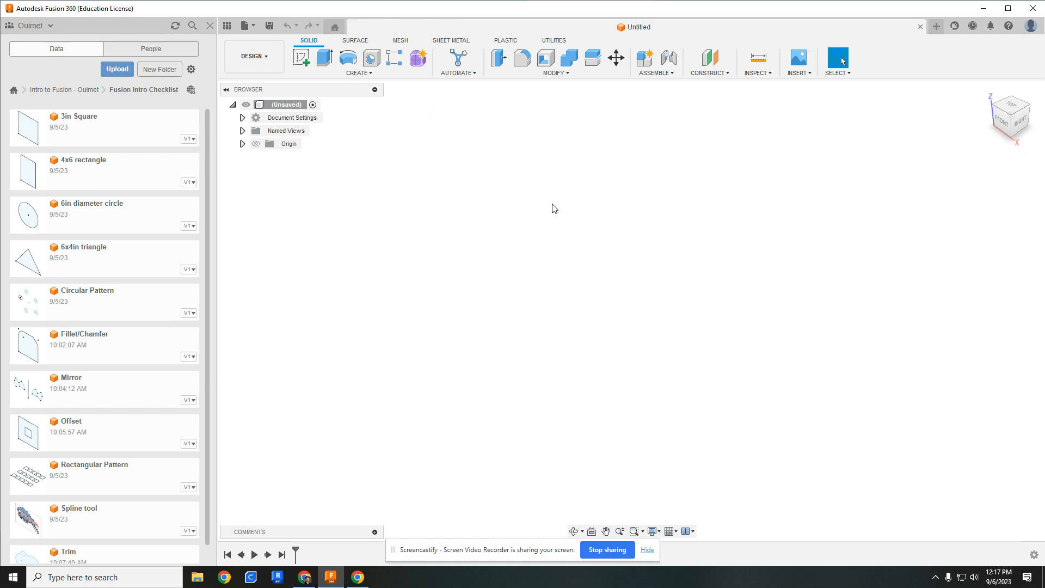
Sketch a 5 by 5 in square on the front plane with one corner at the origin, and finish the sketch
{"action": "left_click", "coordinate": [302, 58]}
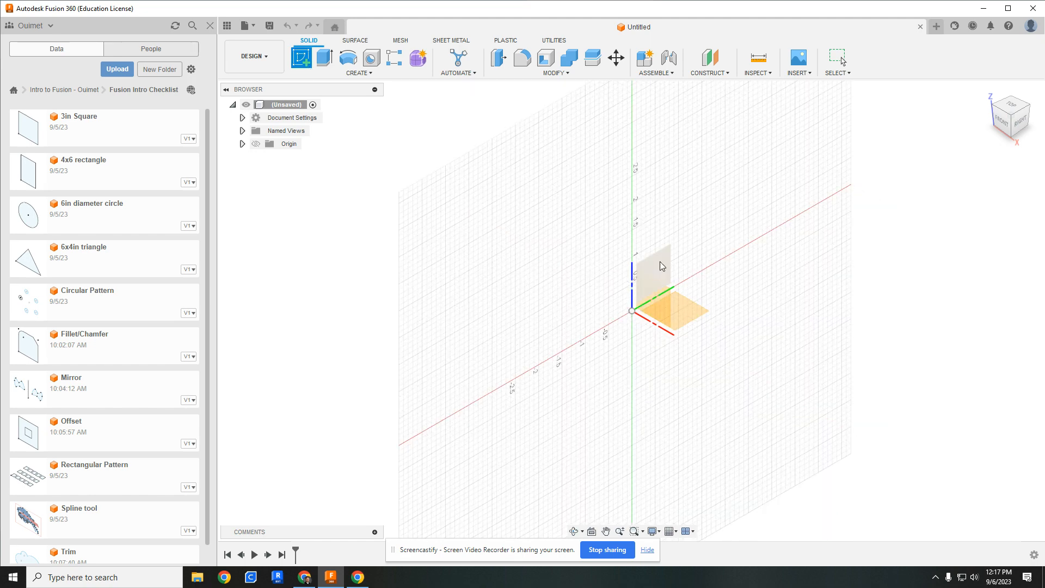
{"action": "left_click", "coordinate": [667, 305]}
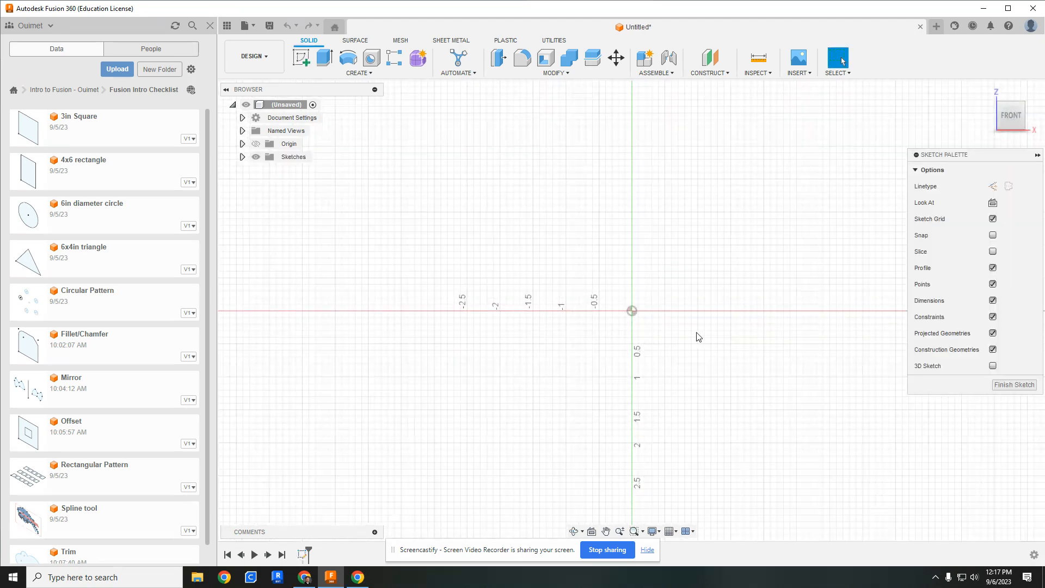
{"action": "middle_click_drag", "start_coordinate": [580, 359], "coordinate": [598, 358]}
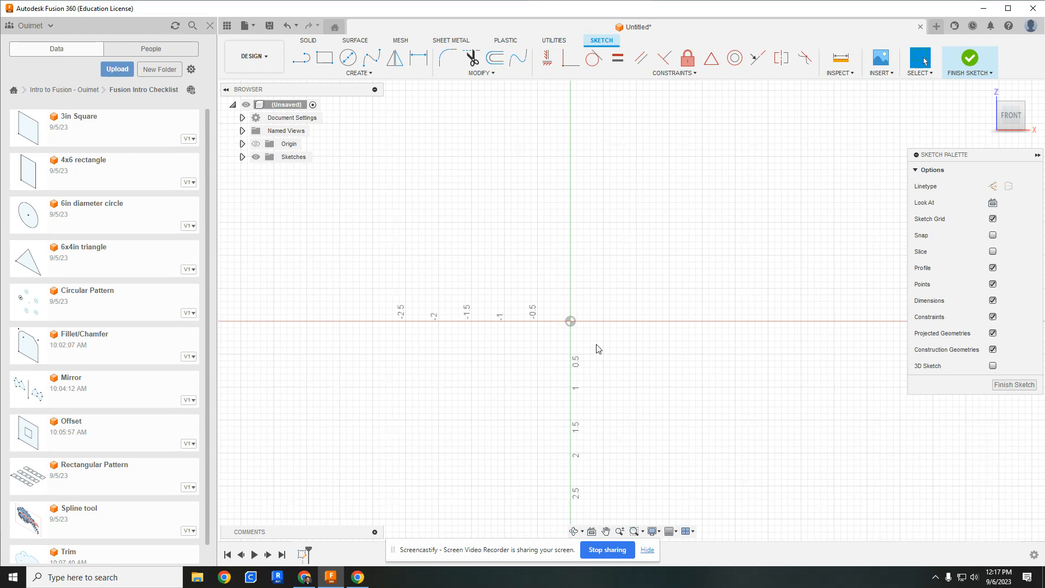
{"action": "left_click", "coordinate": [329, 57]}
{"action": "middle_click_drag", "start_coordinate": [477, 248], "coordinate": [365, 266]}
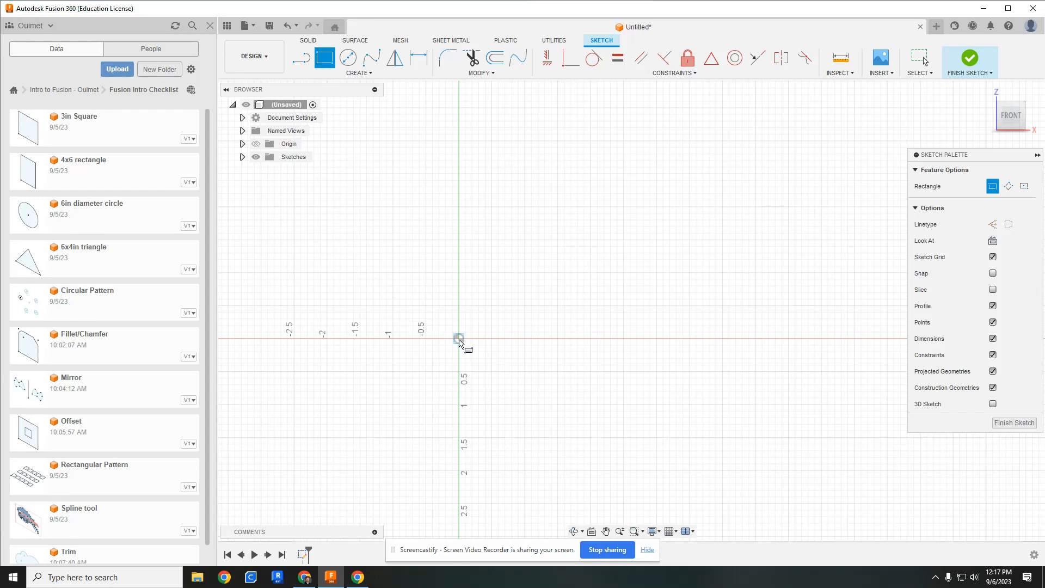
{"action": "left_click", "coordinate": [459, 339]}
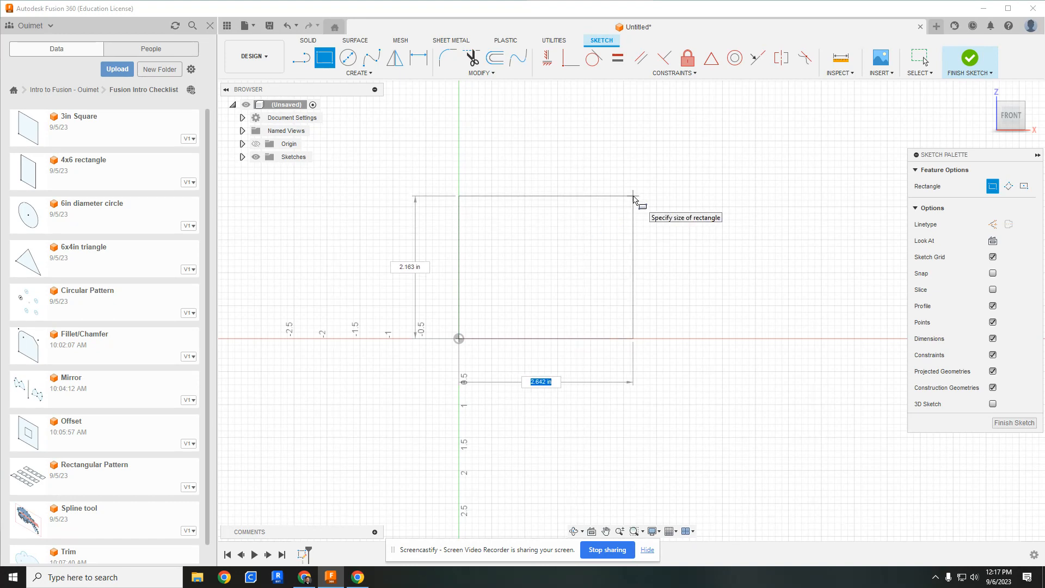
{"action": "type", "text": "5"}
{"action": "key", "text": "Tab"}
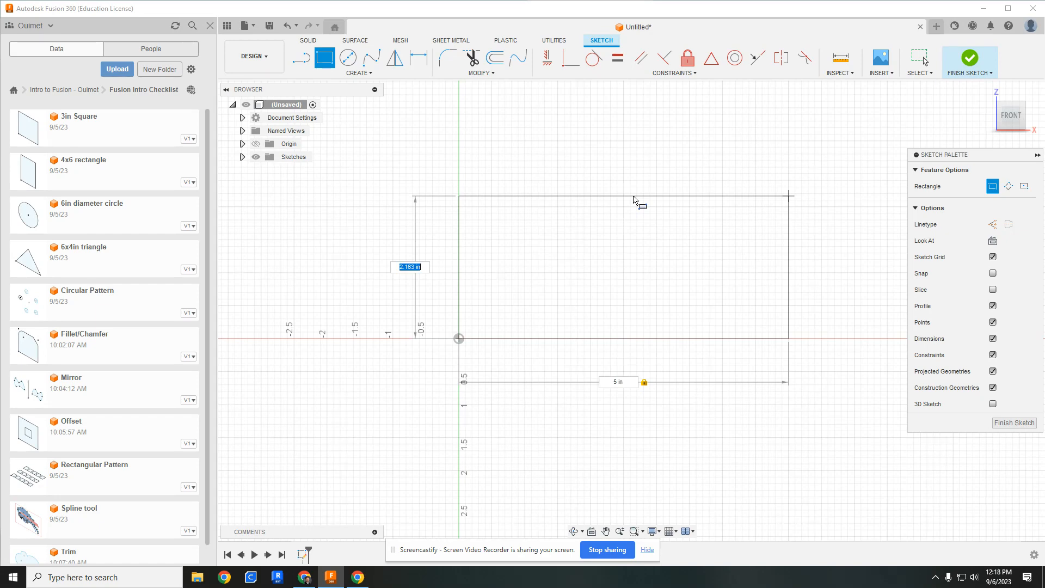
{"action": "type", "text": "5"}
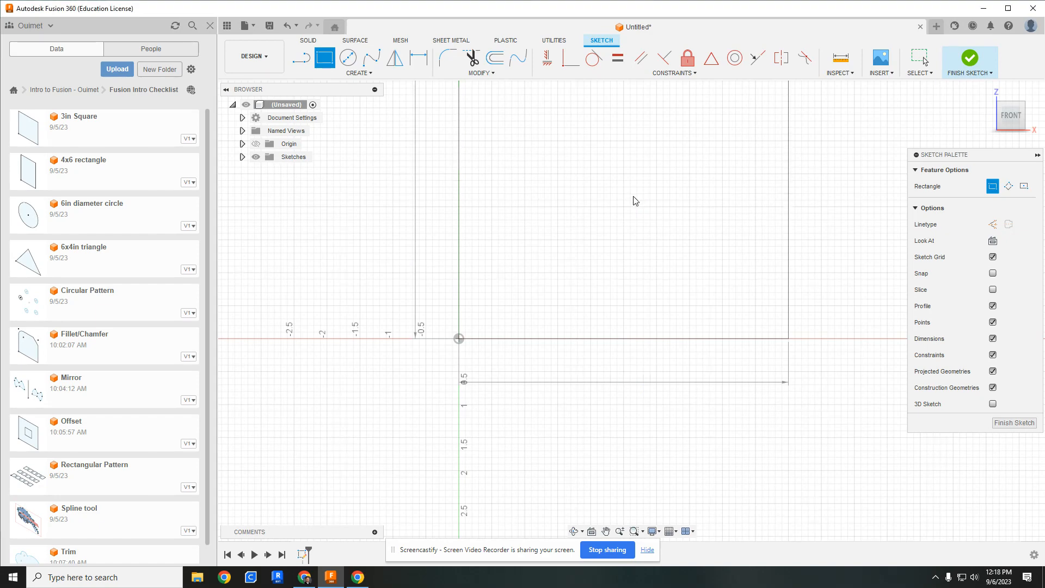
{"action": "key", "text": "Return"}
{"action": "scroll", "coordinate": [602, 252], "scroll_direction": "down", "scroll_amount": 3}
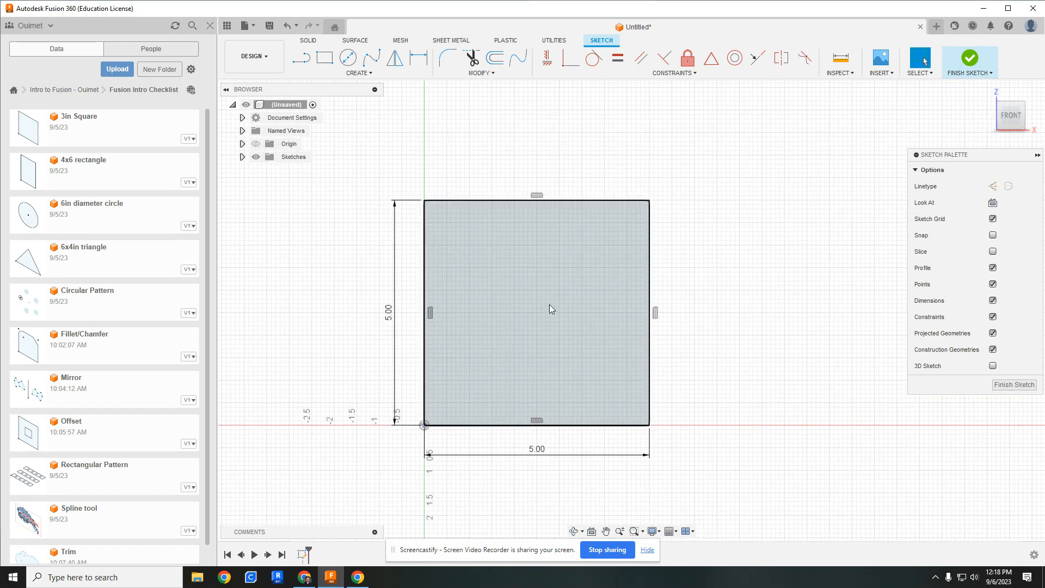
{"action": "middle_click_drag", "start_coordinate": [550, 304], "coordinate": [584, 300]}
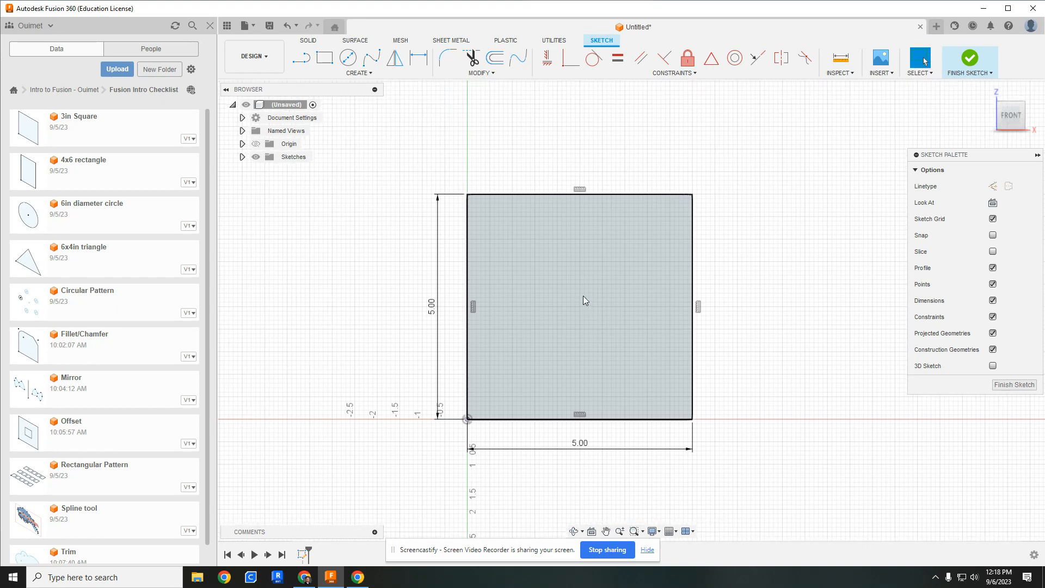
{"action": "left_click", "coordinate": [964, 61]}
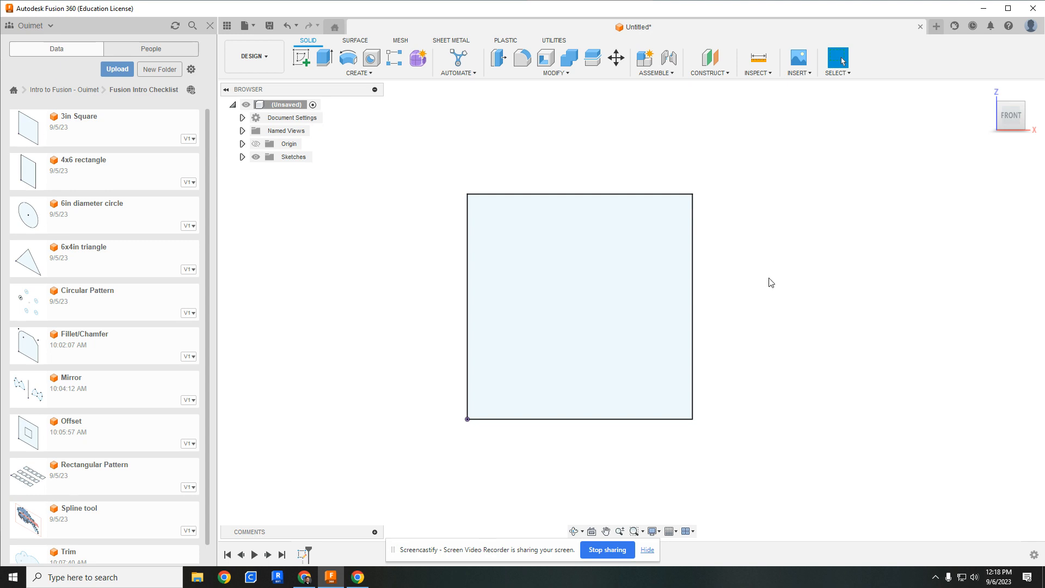
Extrude the square profile 5 in to one side as a new body
{"action": "mouse_move", "coordinate": [759, 265]}
{"action": "middle_mouse_down", "text": "shift"}
{"action": "mouse_move", "coordinate": [693, 296]}
{"action": "mouse_move", "coordinate": [716, 301]}
{"action": "mouse_move", "coordinate": [688, 329]}
{"action": "mouse_move", "coordinate": [704, 320]}
{"action": "middle_mouse_up", "text": "shift"}
{"action": "left_click", "coordinate": [1008, 111]}
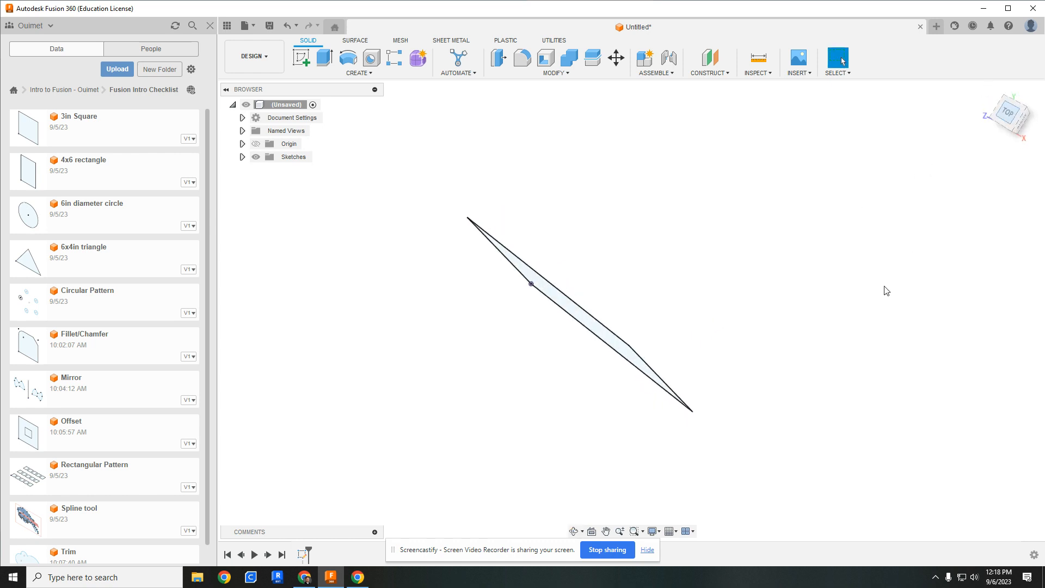
{"action": "scroll", "coordinate": [571, 362], "scroll_direction": "up", "scroll_amount": 6}
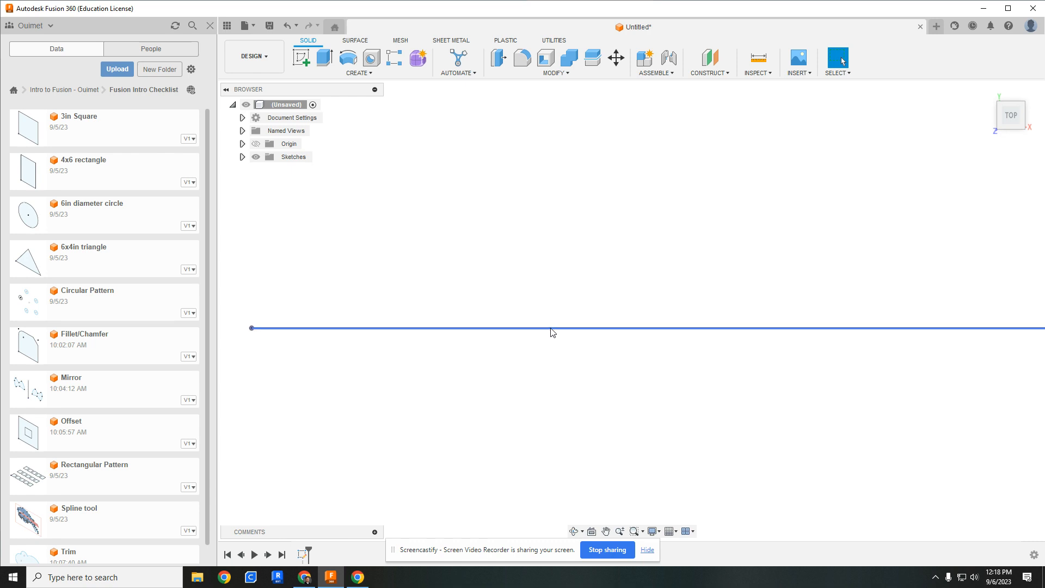
{"action": "scroll", "coordinate": [549, 335], "scroll_direction": "down", "scroll_amount": 5}
{"action": "mouse_move", "coordinate": [653, 375]}
{"action": "middle_mouse_down", "text": "shift"}
{"action": "mouse_move", "coordinate": [662, 326]}
{"action": "mouse_move", "coordinate": [667, 349]}
{"action": "middle_mouse_up", "text": "shift"}
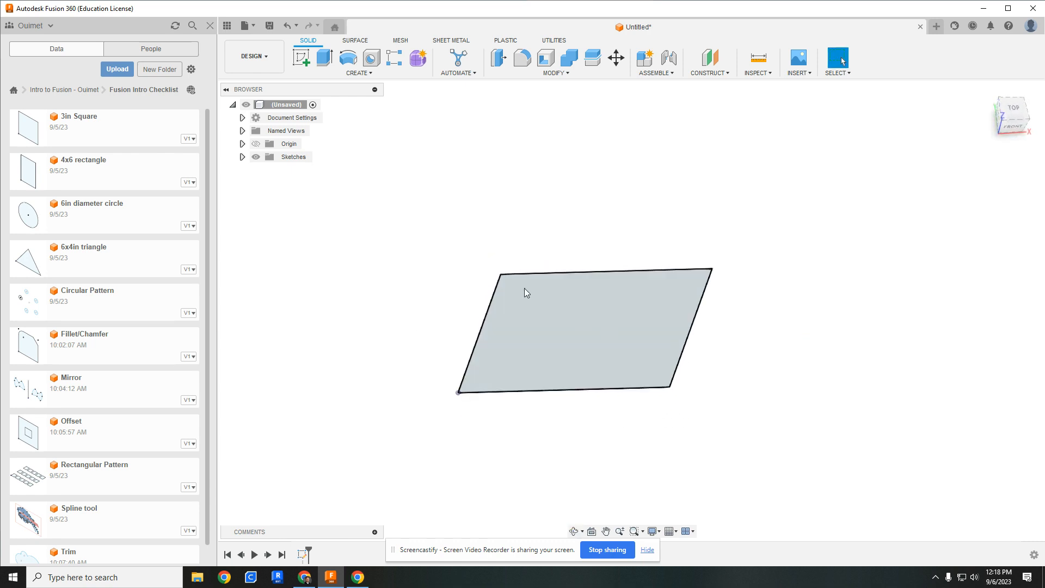
{"action": "left_click", "coordinate": [324, 61]}
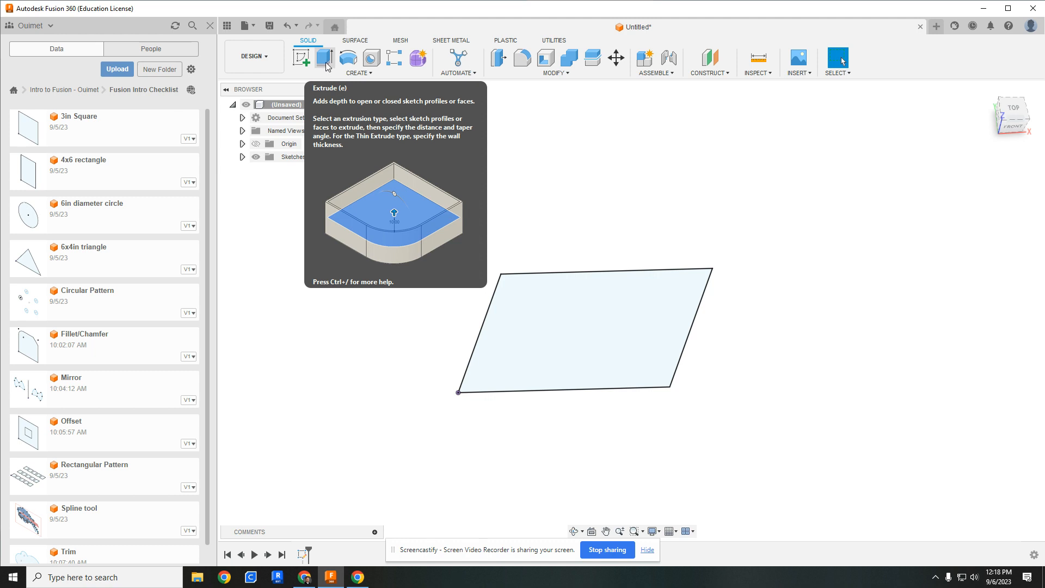
{"action": "left_click", "coordinate": [325, 61]}
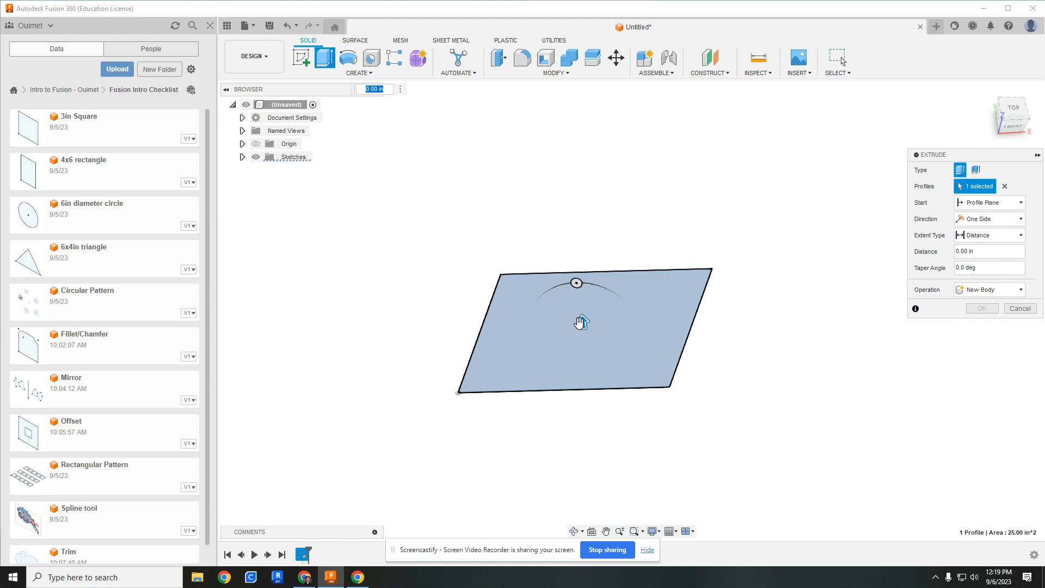
{"action": "left_click_drag", "start_coordinate": [581, 322], "coordinate": [521, 146]}
{"action": "middle_click_drag", "start_coordinate": [643, 295], "coordinate": [632, 330]}
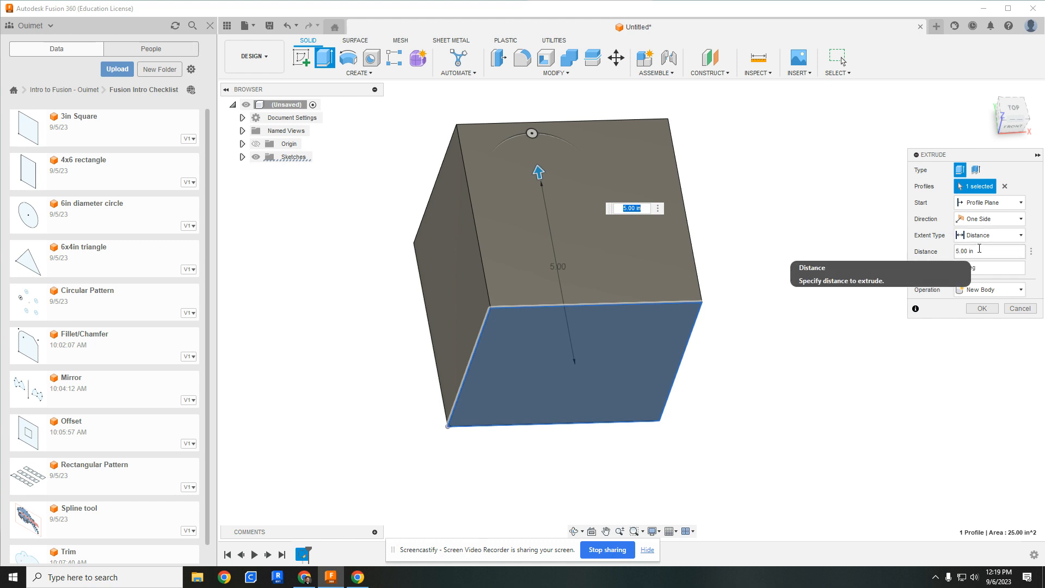
{"action": "left_click", "coordinate": [984, 308]}
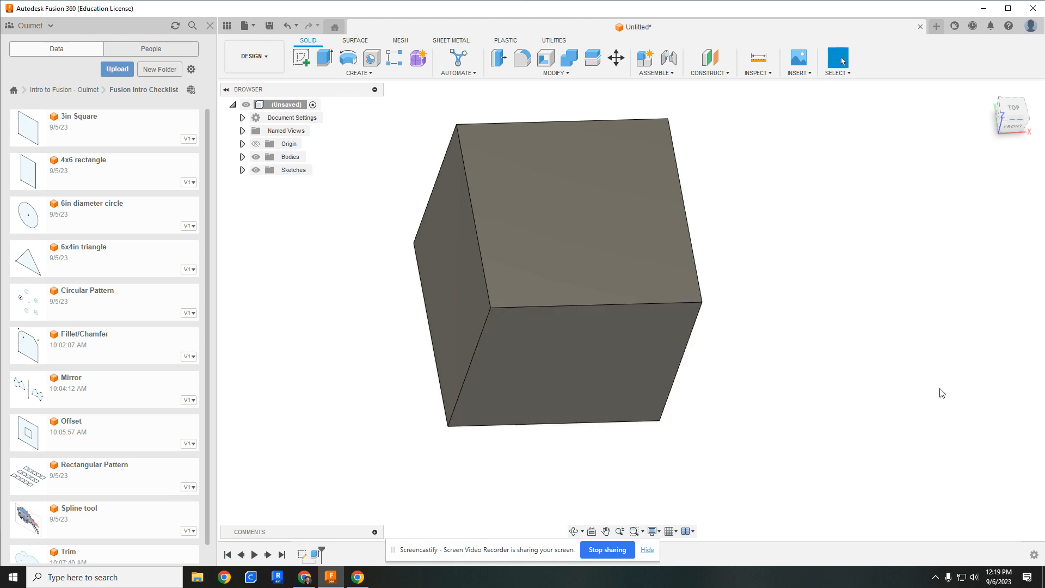
Save the design as Cube in the Fusion Intro Checklist folder and locate it among the folder's files
{"action": "mouse_move", "coordinate": [631, 311]}
{"action": "middle_mouse_down", "text": "shift"}
{"action": "mouse_move", "coordinate": [609, 349]}
{"action": "mouse_move", "coordinate": [669, 351]}
{"action": "mouse_move", "coordinate": [708, 332]}
{"action": "mouse_move", "coordinate": [696, 299]}
{"action": "mouse_move", "coordinate": [626, 305]}
{"action": "mouse_move", "coordinate": [536, 286]}
{"action": "mouse_move", "coordinate": [785, 227]}
{"action": "middle_mouse_up", "text": "shift"}
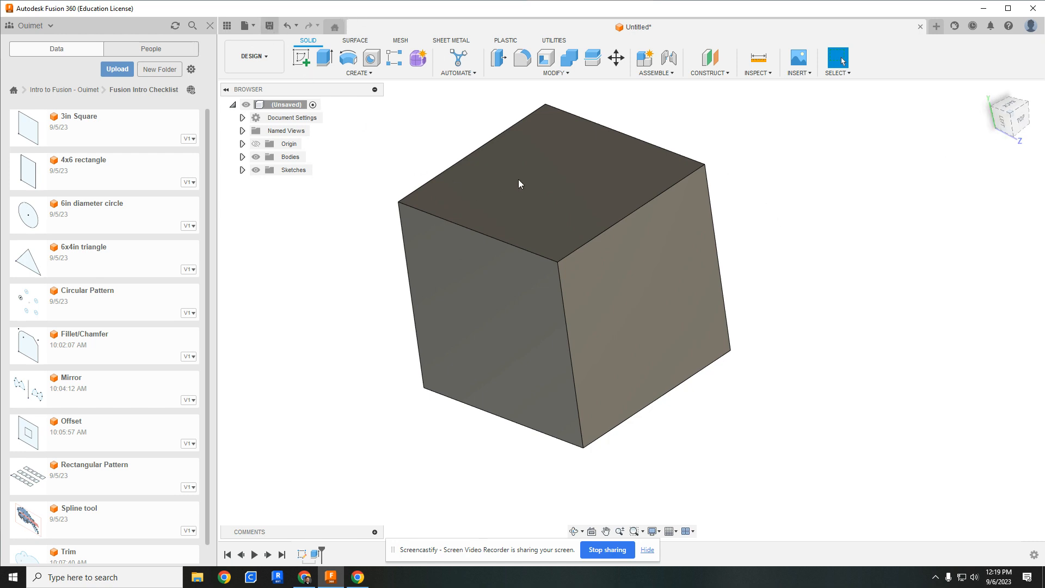
{"action": "key", "text": "ctrl+s"}
{"action": "type", "text": "Cube"}
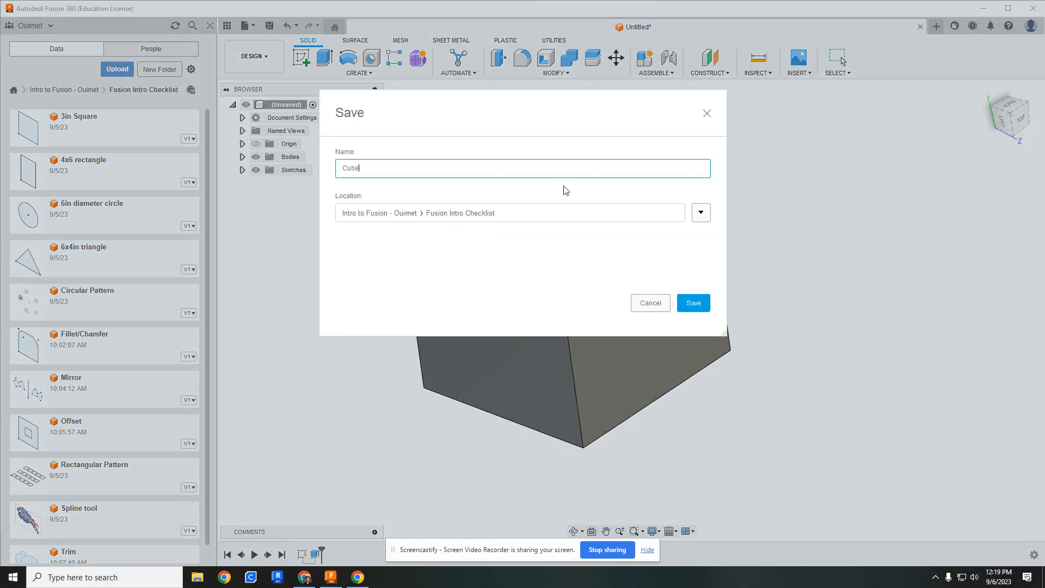
{"action": "key", "text": "Return"}
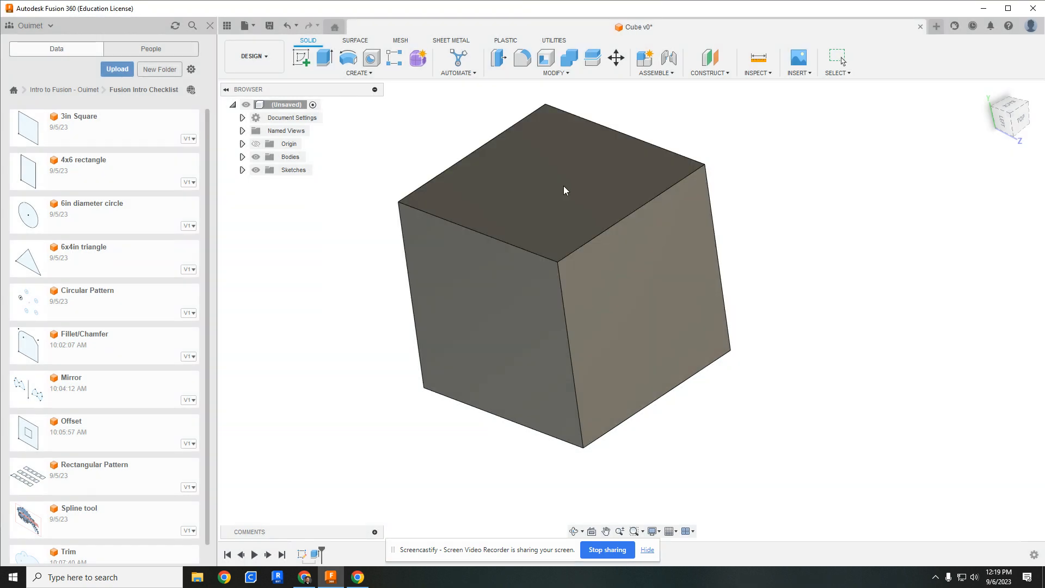
{"action": "scroll", "coordinate": [135, 374], "scroll_direction": "down", "scroll_amount": 2}
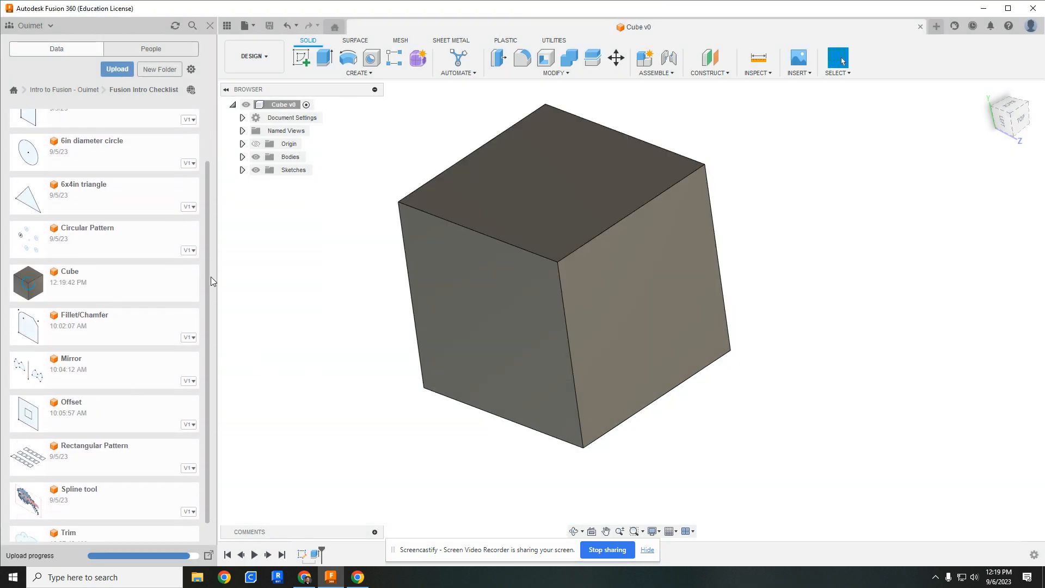
Check the Revolve task in the Google Docs checklist, and sketch a circle about 2.3 in in diameter on the front plane of a new Fusion 360 design
{"action": "key", "text": "alt+Tab"}
{"action": "key", "text": "alt+Tab"}
{"action": "key", "text": "alt+Tab"}
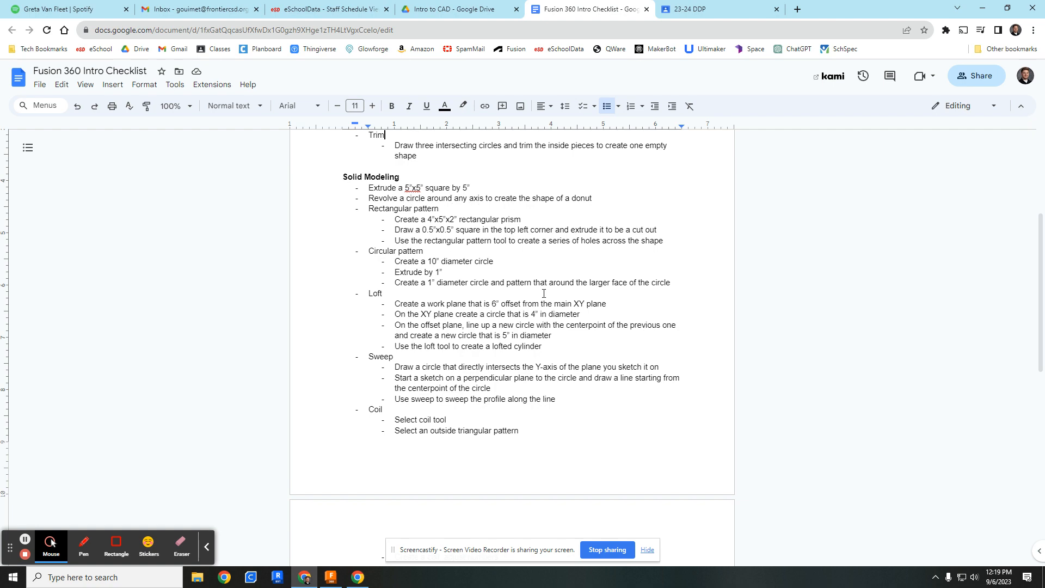
{"action": "key", "text": "alt+Tab"}
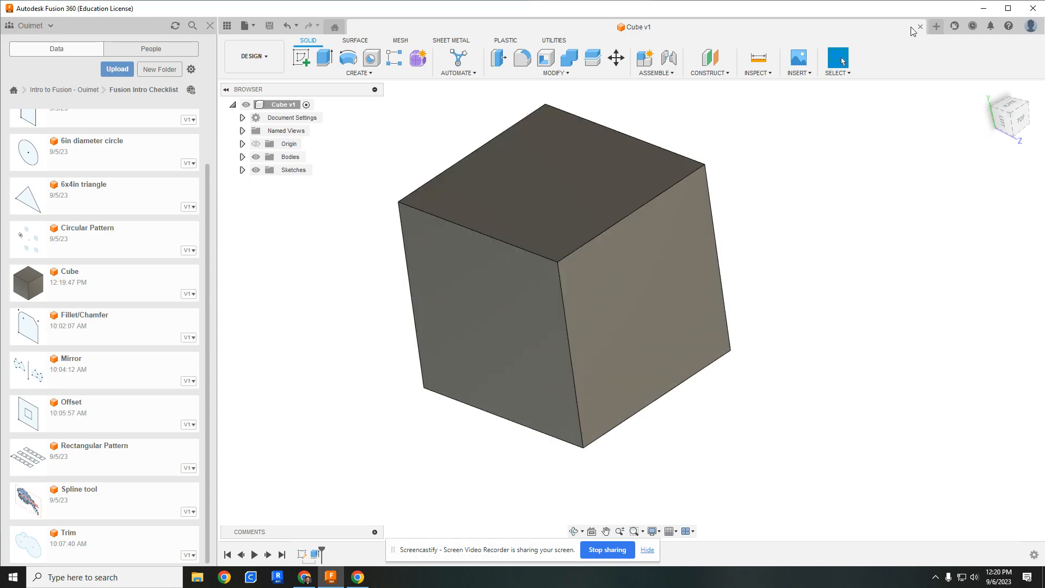
{"action": "left_click", "coordinate": [935, 30]}
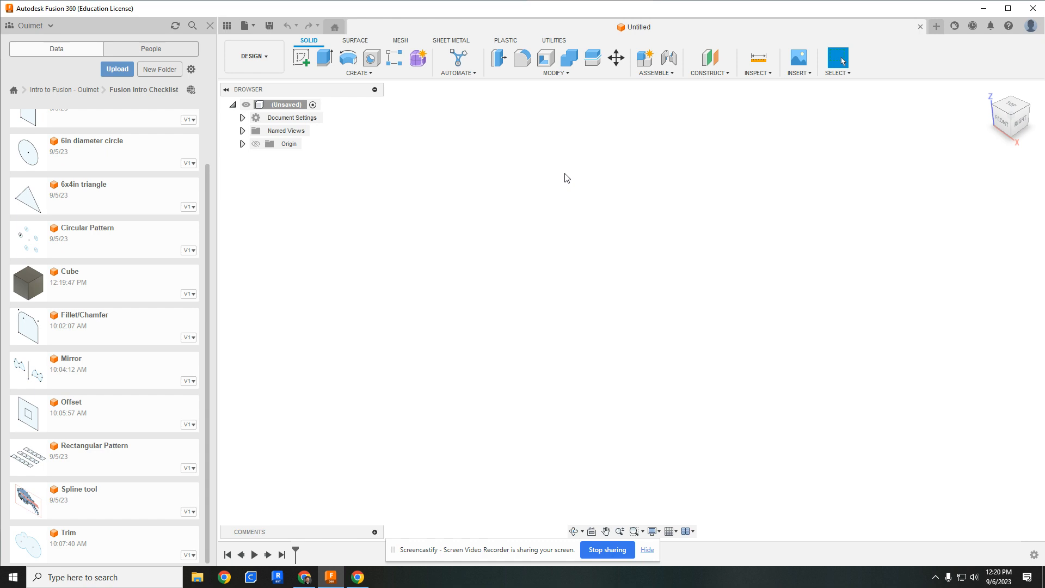
{"action": "left_click", "coordinate": [303, 58]}
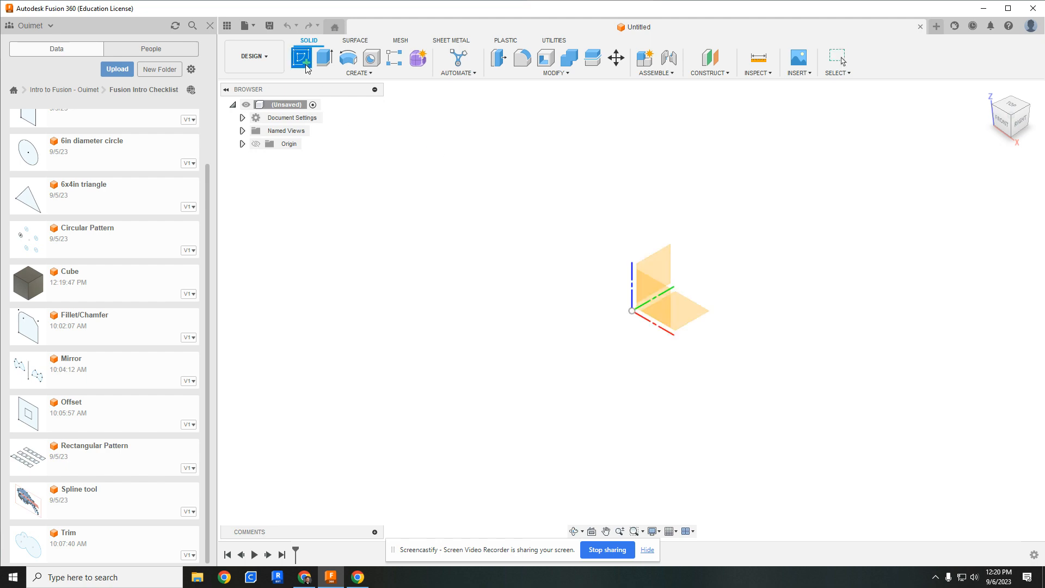
{"action": "left_click", "coordinate": [657, 300]}
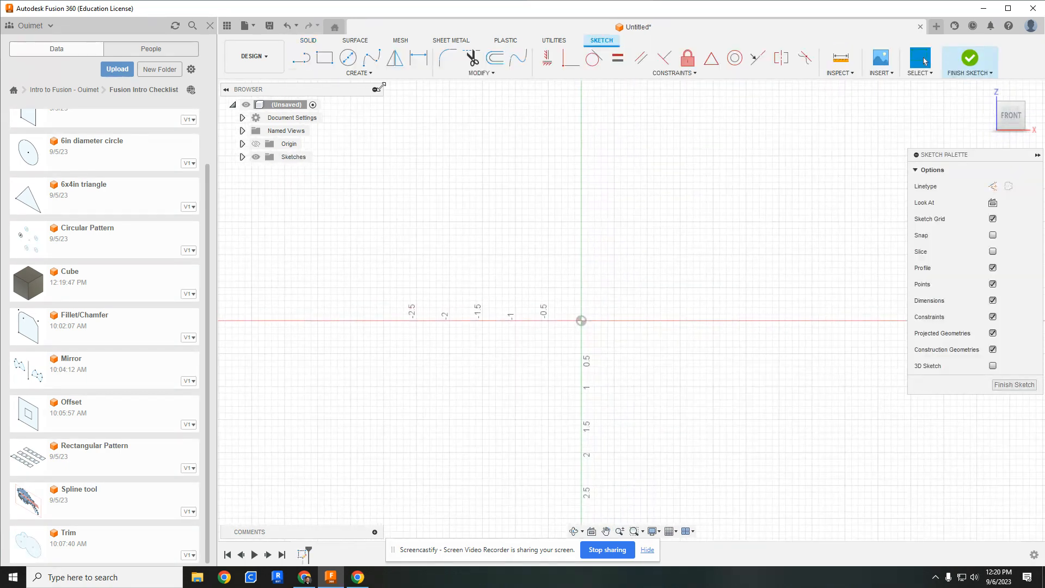
{"action": "left_click", "coordinate": [347, 57]}
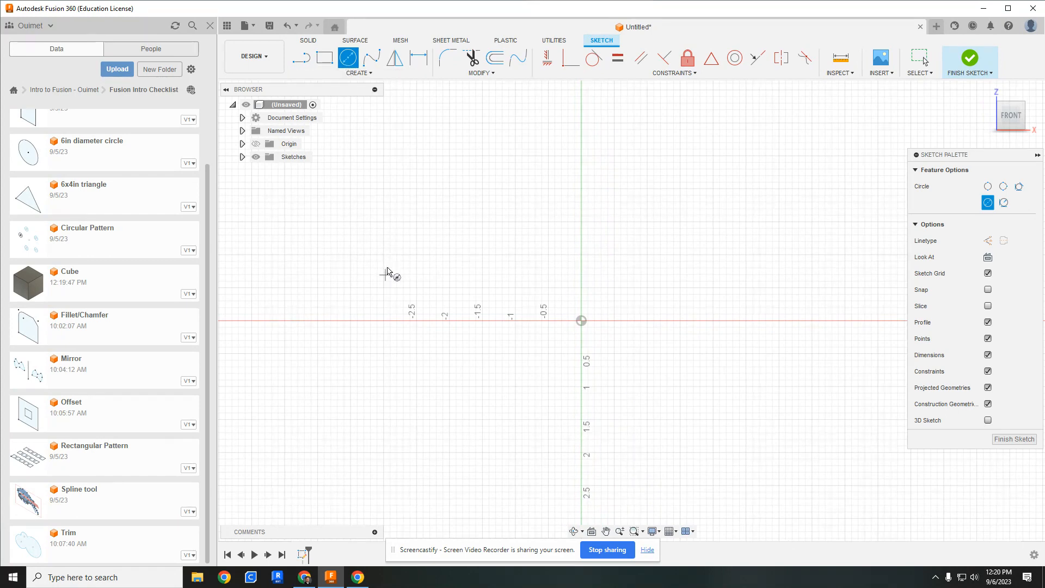
{"action": "left_click", "coordinate": [424, 259]}
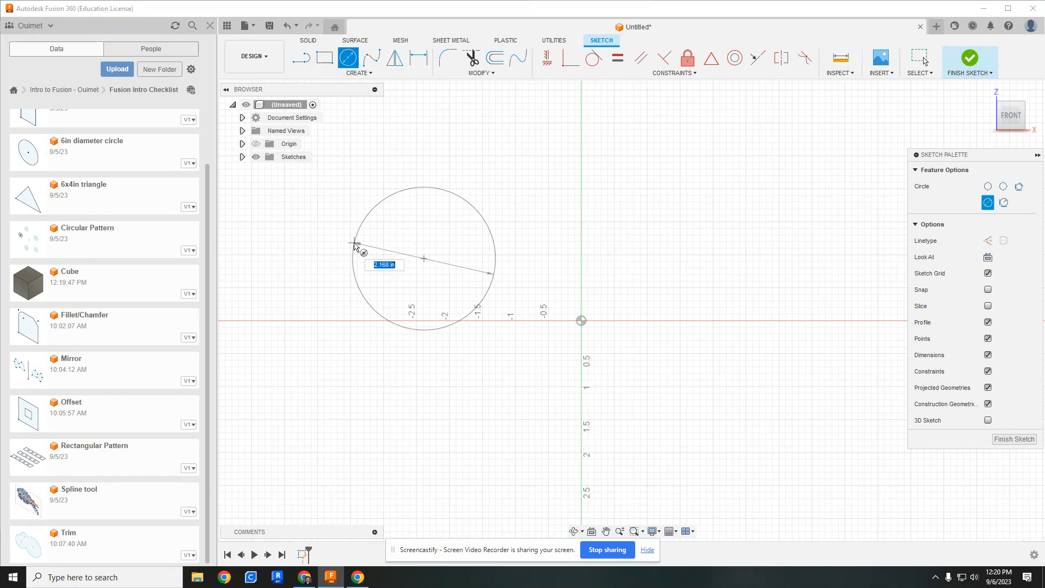
{"action": "left_click", "coordinate": [355, 246]}
{"action": "key", "text": "Escape"}
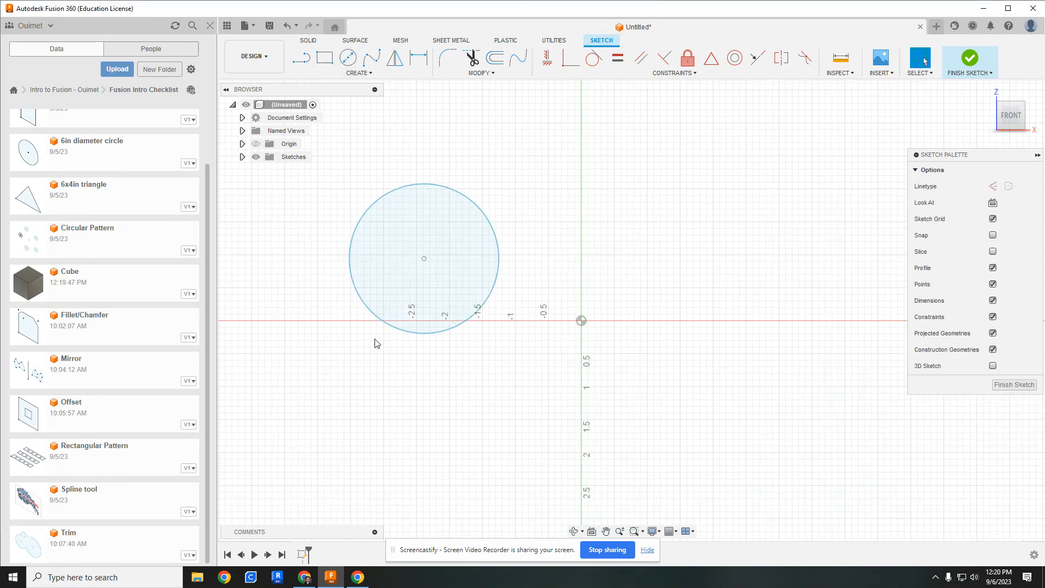
Recheck the donut task in the checklist, and complete the Fusion 360 sketch with a vertical axis line about 4 in long through the origin
{"action": "key", "text": "alt+Tab"}
{"action": "key", "text": "alt+Tab"}
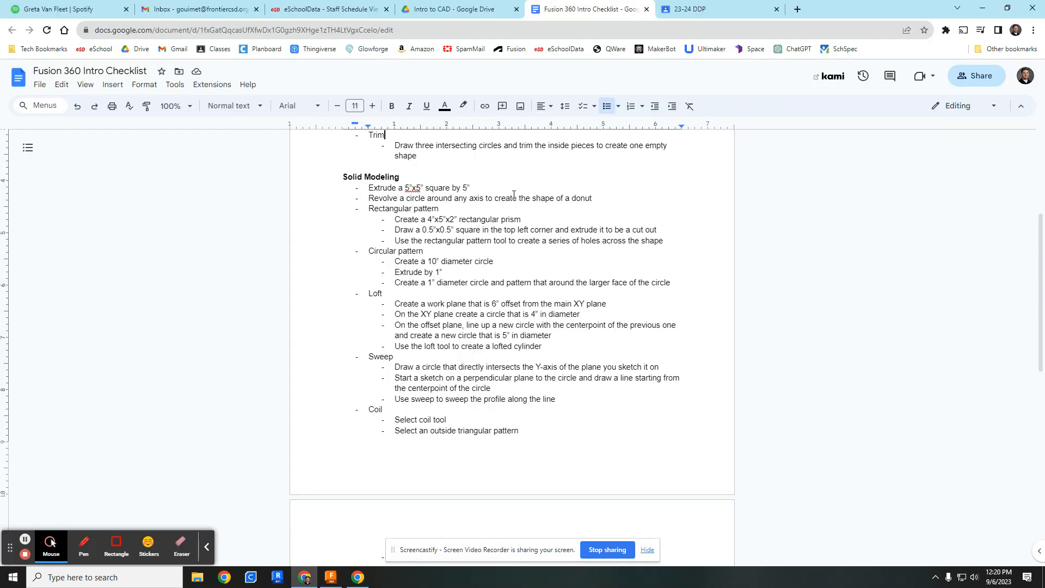
{"action": "key", "text": "alt+Tab"}
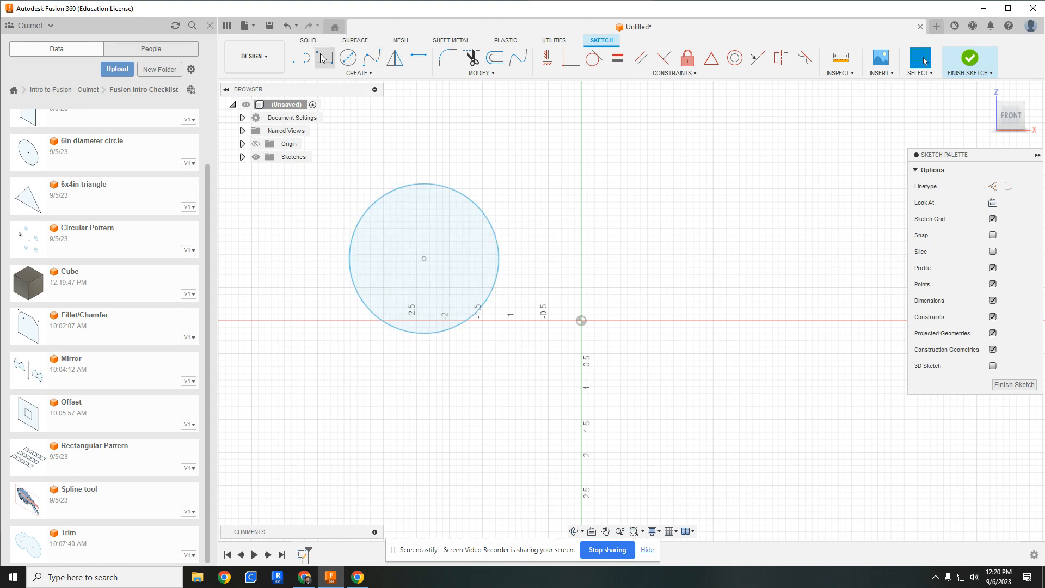
{"action": "key", "text": "l"}
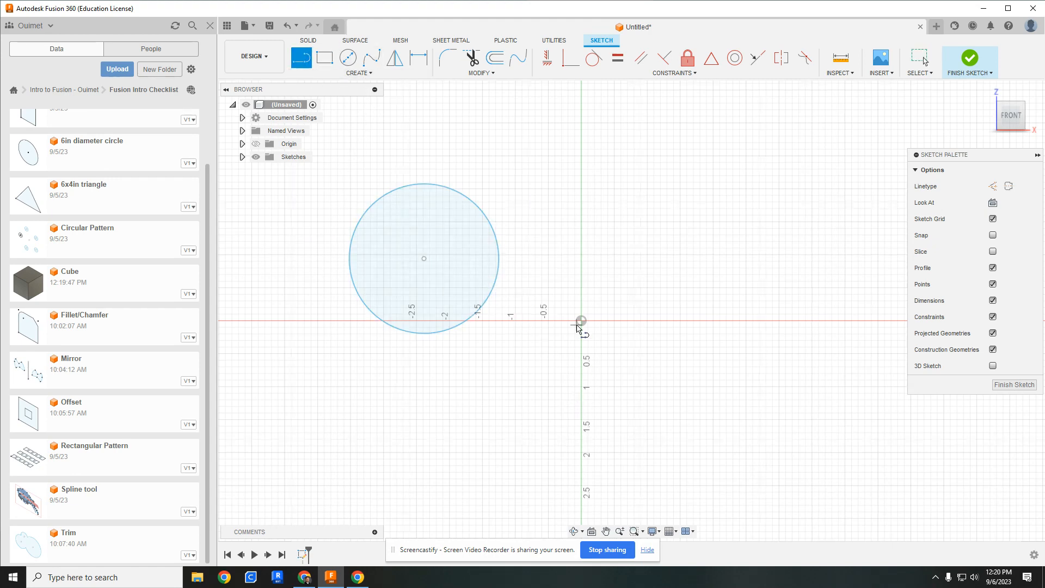
{"action": "left_click", "coordinate": [582, 411]}
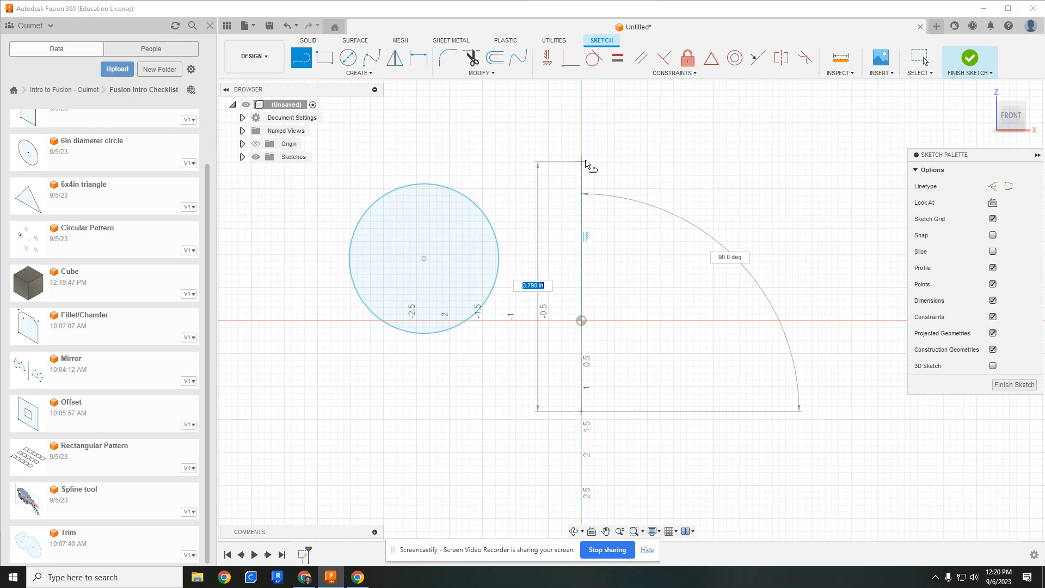
{"action": "left_click", "coordinate": [581, 147]}
{"action": "key", "text": "Escape"}
{"action": "left_click", "coordinate": [582, 242]}
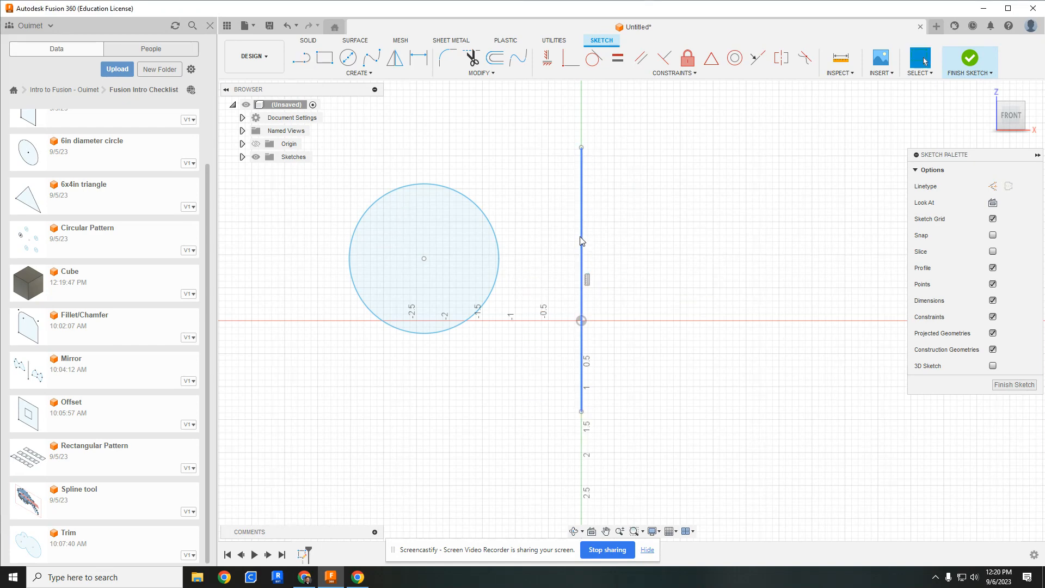
{"action": "middle_click_drag", "start_coordinate": [703, 309], "coordinate": [766, 304]}
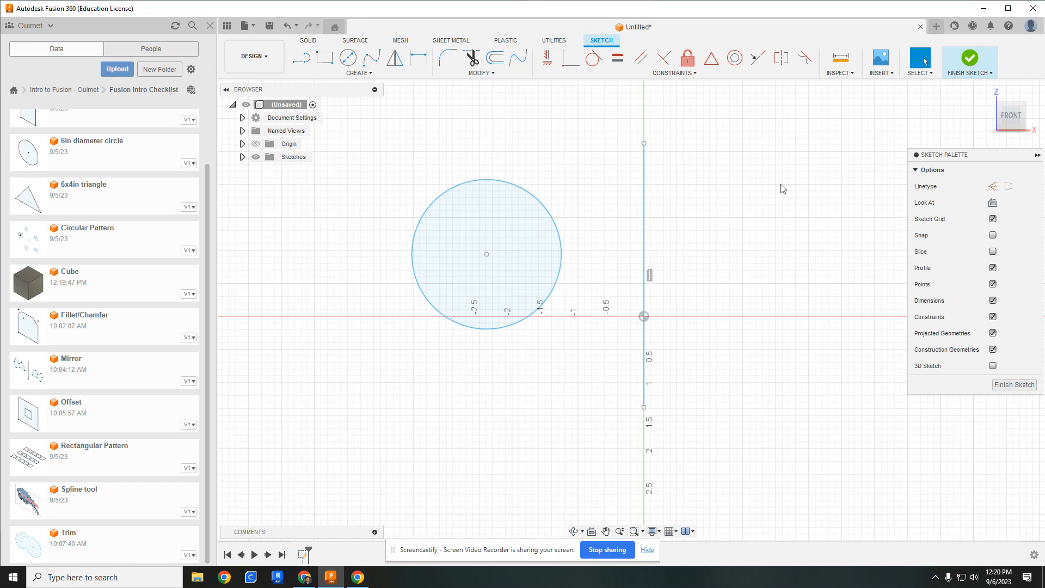
{"action": "left_click", "coordinate": [969, 59]}
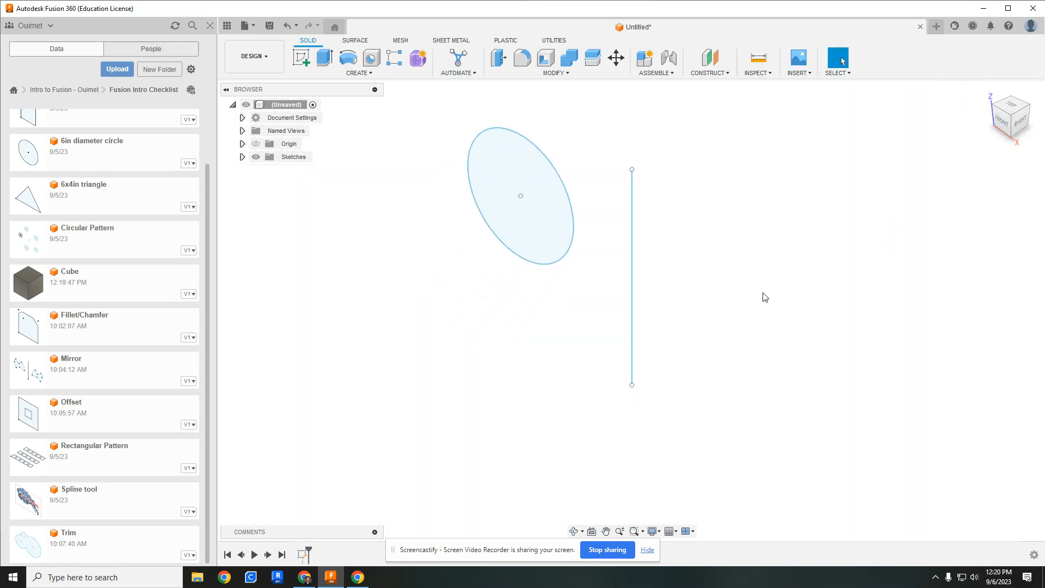
Revolve the circle profile 360 degrees around the vertical line as a new body
{"action": "mouse_move", "coordinate": [744, 271]}
{"action": "middle_mouse_down", "text": "shift"}
{"action": "mouse_move", "coordinate": [698, 277]}
{"action": "mouse_move", "coordinate": [760, 271]}
{"action": "mouse_move", "coordinate": [740, 267]}
{"action": "middle_mouse_up", "text": "shift"}
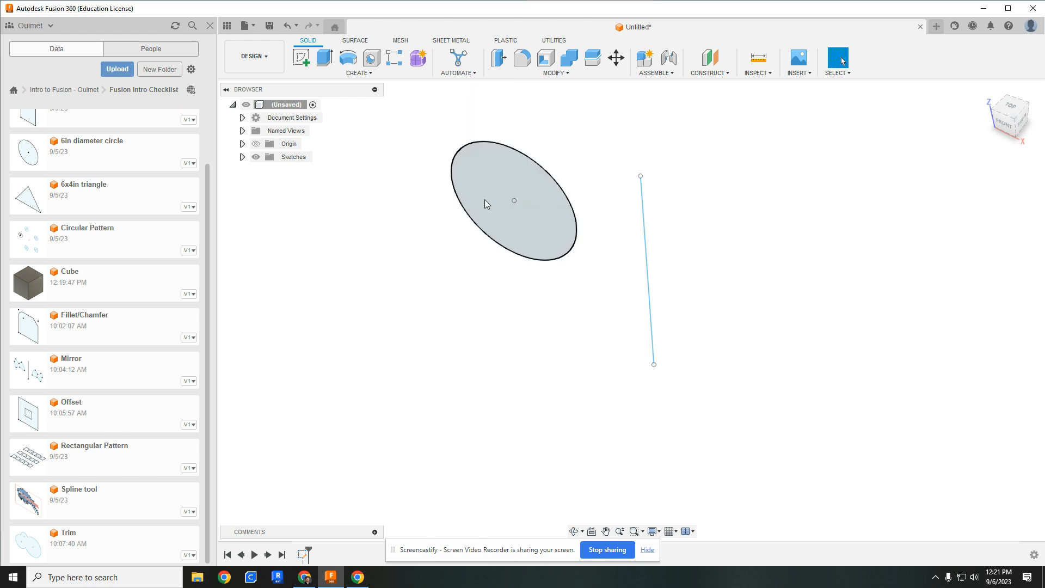
{"action": "left_click", "coordinate": [511, 195]}
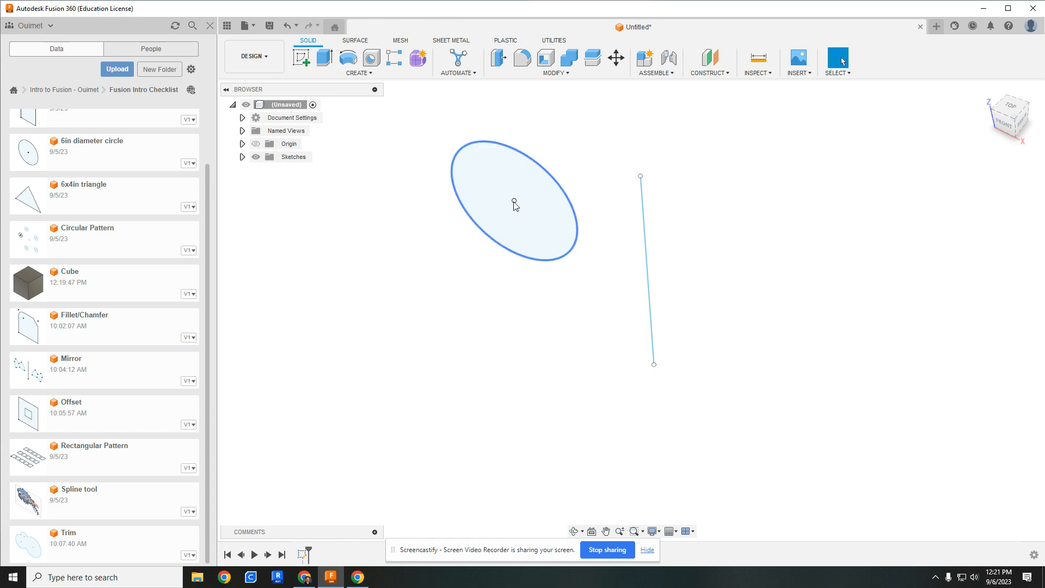
{"action": "left_click", "coordinate": [348, 58]}
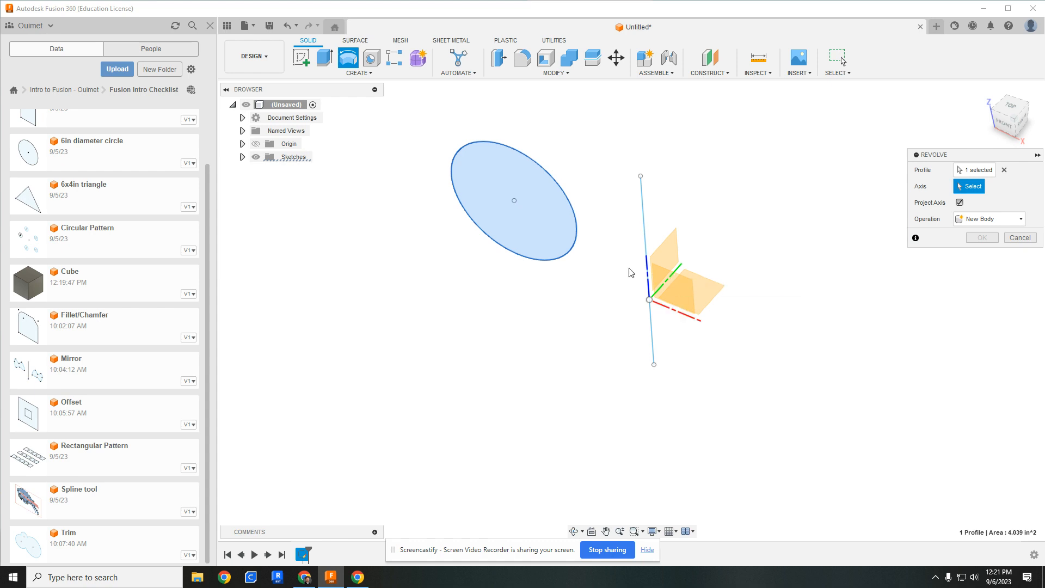
{"action": "left_click", "coordinate": [645, 219]}
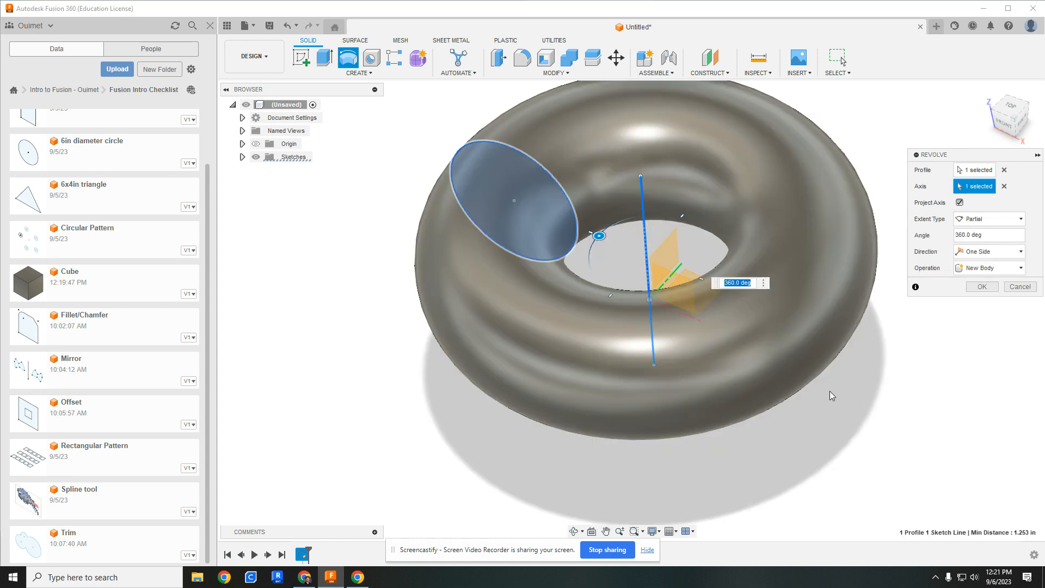
{"action": "middle_click_drag", "start_coordinate": [762, 445], "coordinate": [766, 415], "text": "shift"}
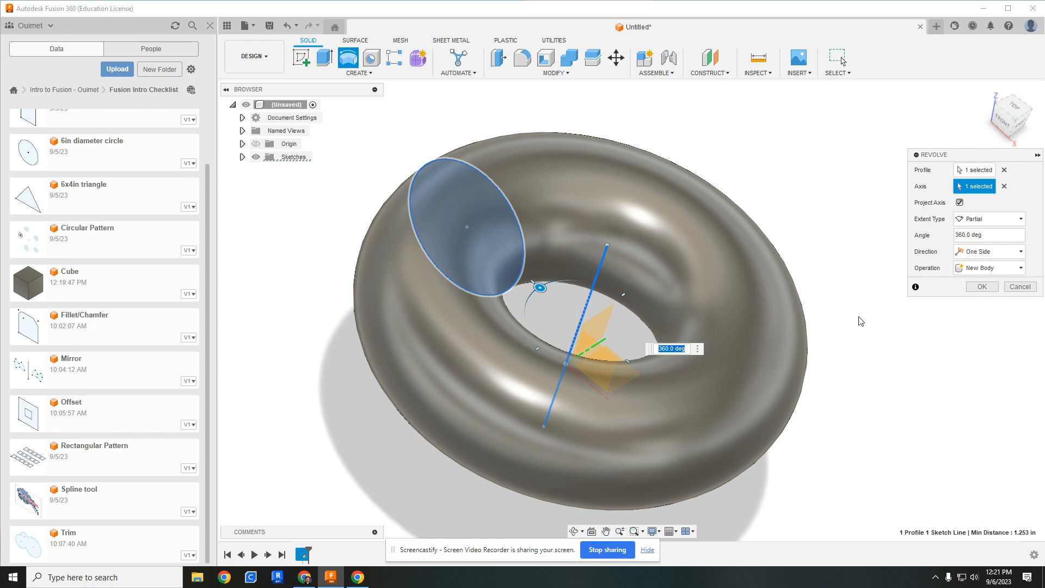
{"action": "left_click_drag", "start_coordinate": [540, 287], "coordinate": [493, 249]}
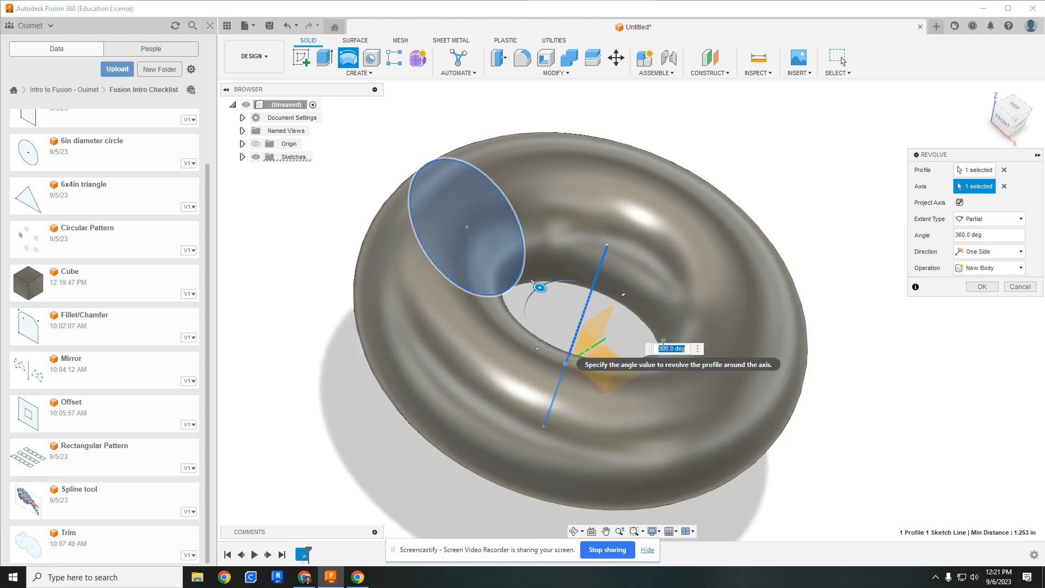
{"action": "left_click", "coordinate": [970, 286]}
{"action": "middle_click_drag", "start_coordinate": [922, 331], "coordinate": [533, 213], "text": "shift"}
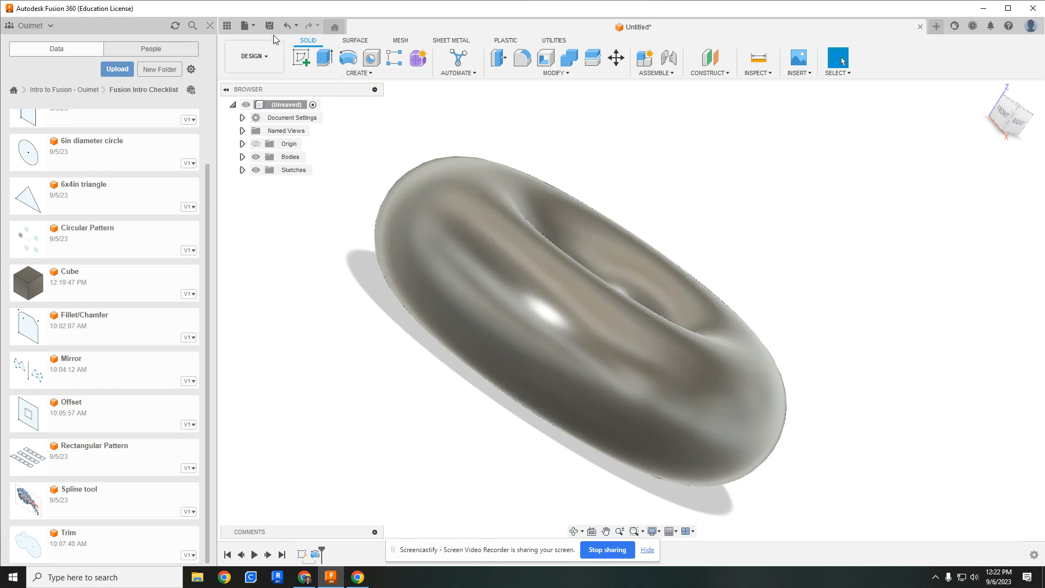
Save the design as Revolve in the Fusion Intro Checklist folder
{"action": "left_click", "coordinate": [271, 26]}
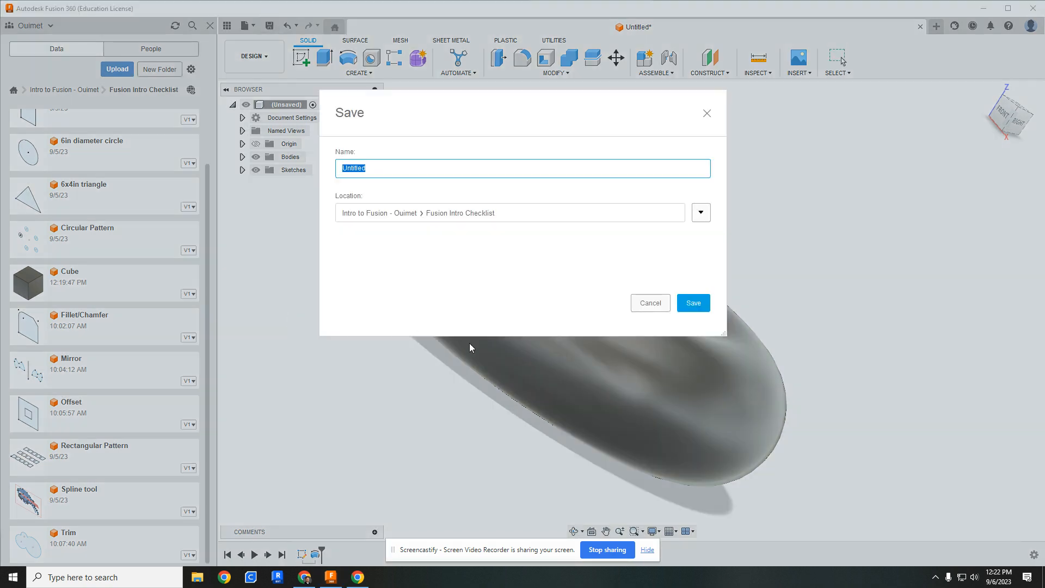
{"action": "type", "text": "Revolve"}
{"action": "key", "text": "Return"}
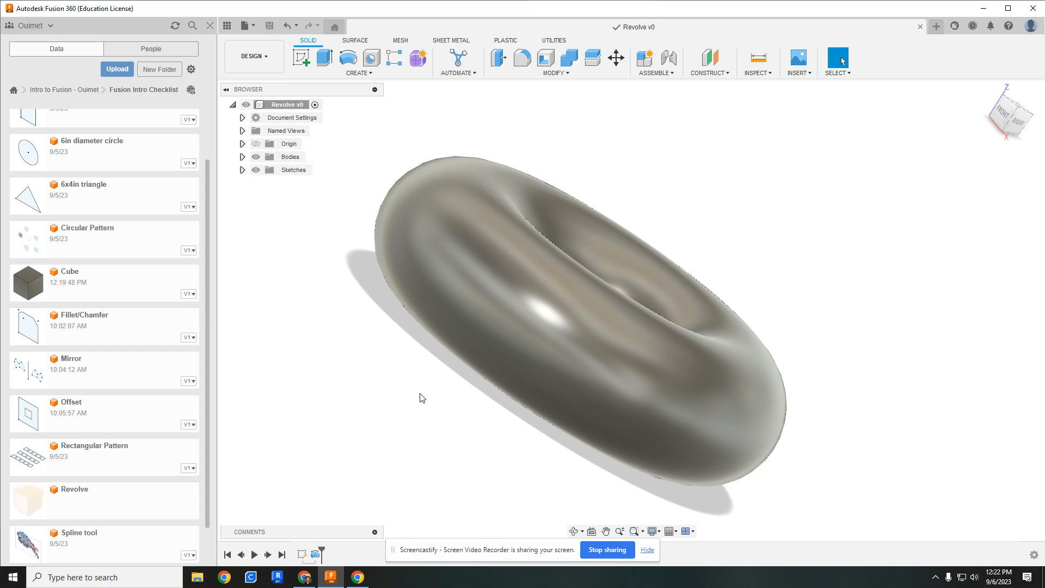
Review the Rectangular pattern task in the Google Docs checklist, and start a front-plane sketch in a new Fusion 360 design
{"action": "key", "text": "alt+Tab"}
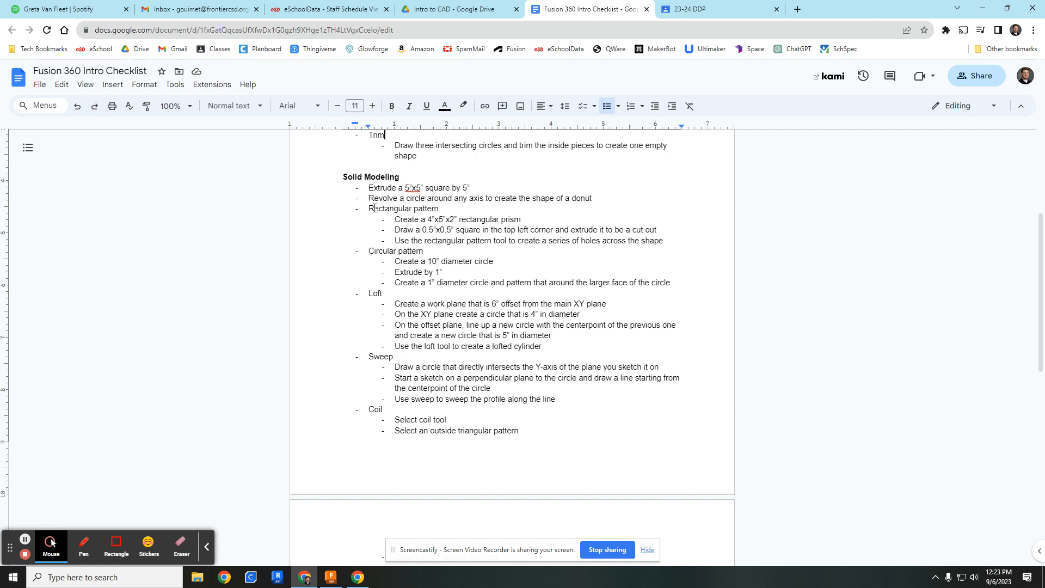
{"action": "left_click_drag", "start_coordinate": [370, 208], "coordinate": [634, 249]}
{"action": "left_click", "coordinate": [490, 229]}
{"action": "key", "text": "alt+Tab"}
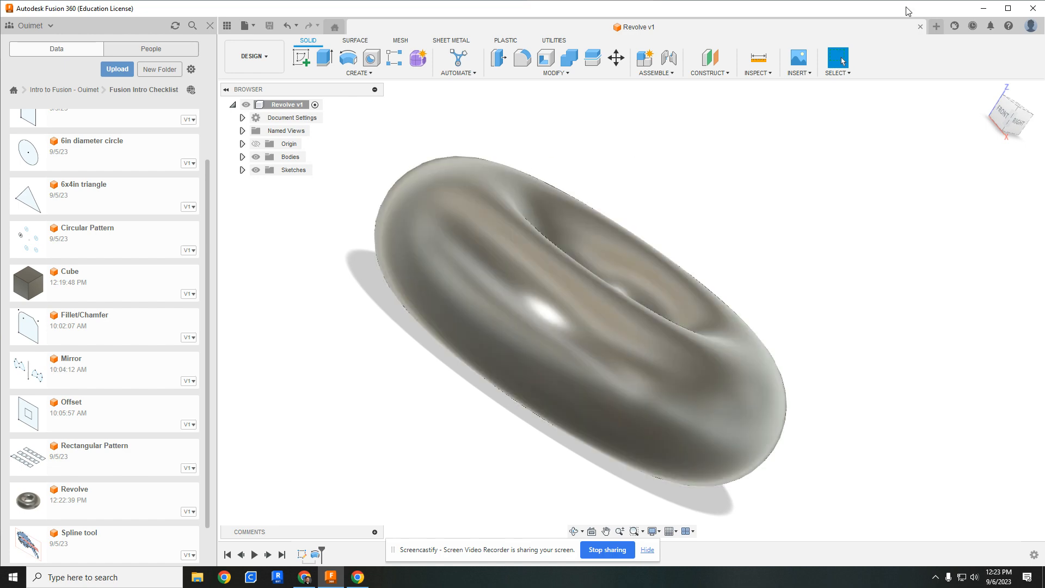
{"action": "left_click", "coordinate": [936, 26]}
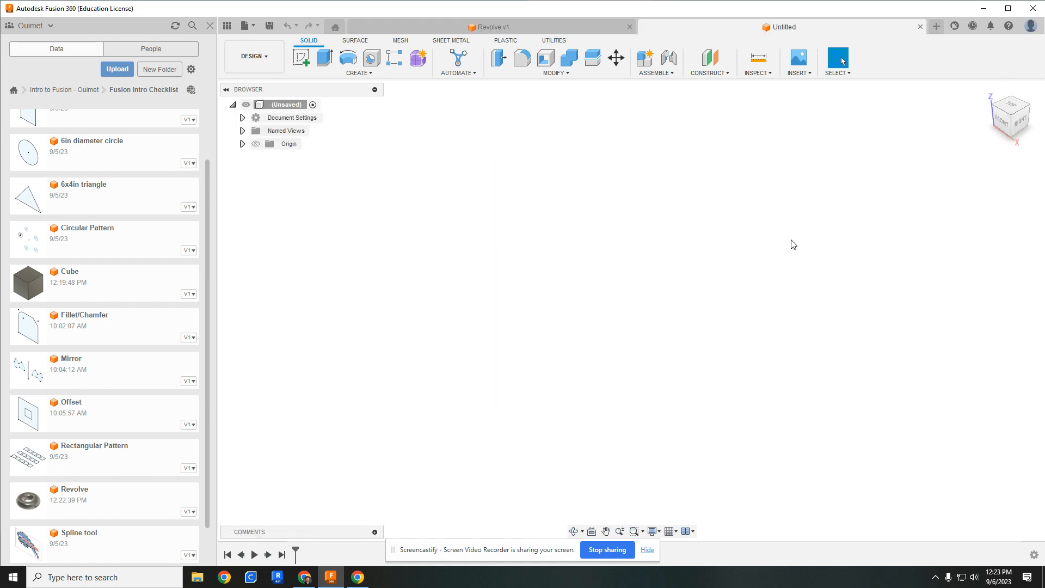
{"action": "left_click", "coordinate": [301, 56]}
{"action": "left_click", "coordinate": [646, 298]}
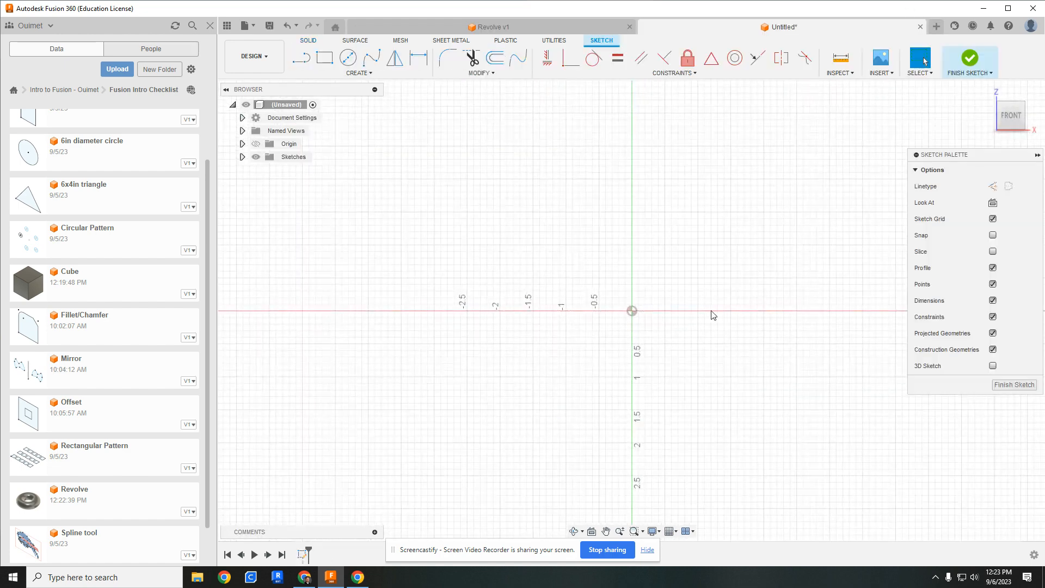
Recheck the prism size in the Google Docs checklist, and draw a 4 in wide by 5 in tall rectangle from the origin in Fusion 360
{"action": "key", "text": "alt+Tab"}
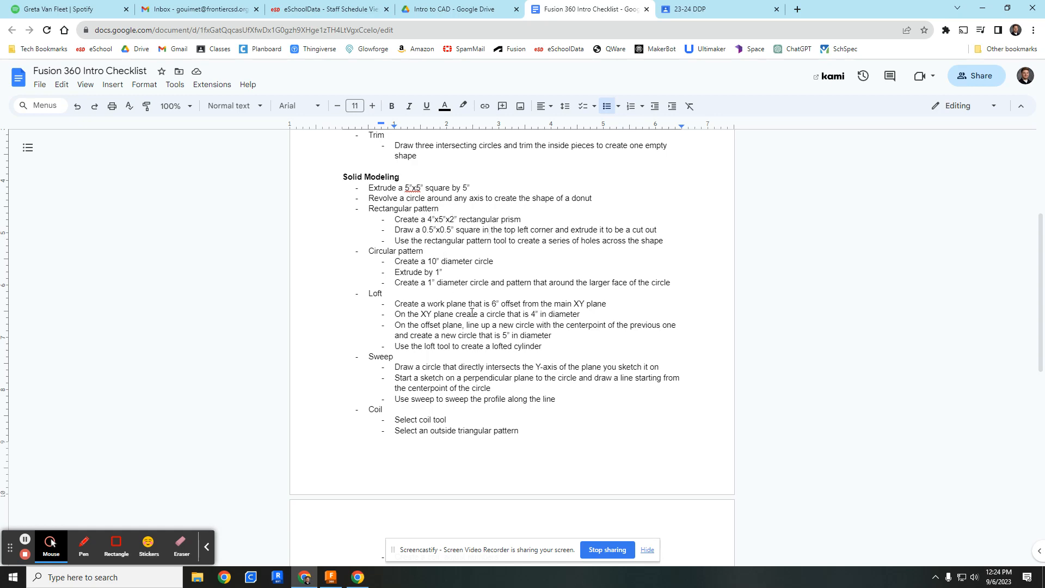
{"action": "key", "text": "alt+Tab"}
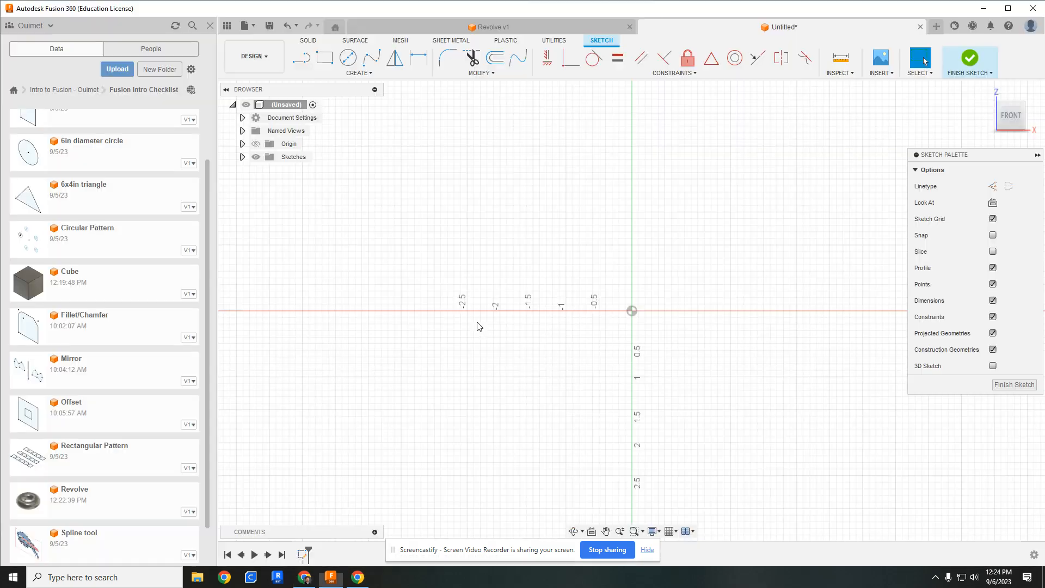
{"action": "left_click", "coordinate": [324, 57]}
{"action": "middle_click_drag", "start_coordinate": [576, 273], "coordinate": [455, 334]}
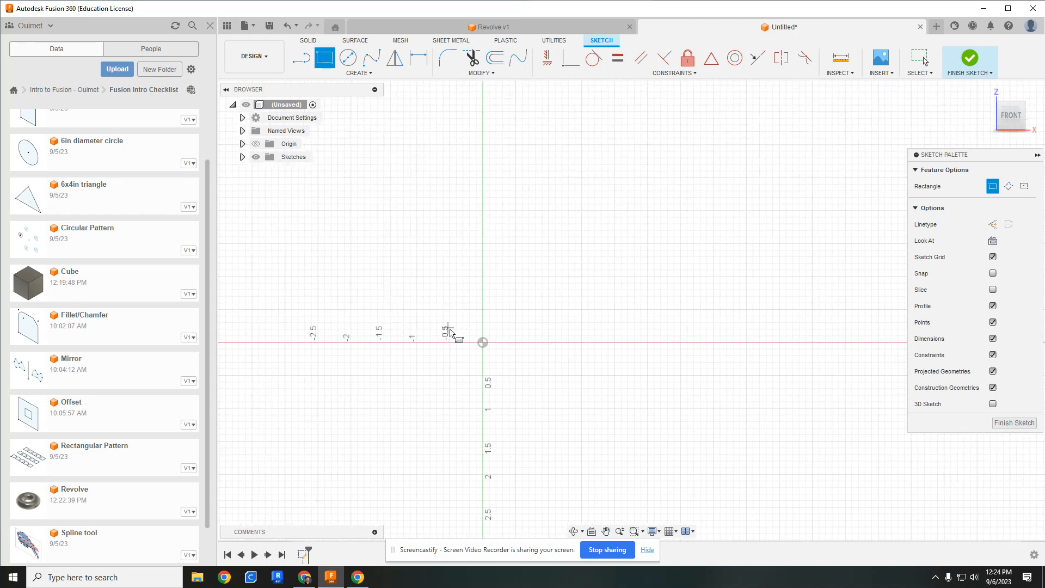
{"action": "left_click", "coordinate": [483, 343]}
{"action": "middle_click_drag", "start_coordinate": [599, 319], "coordinate": [420, 349]}
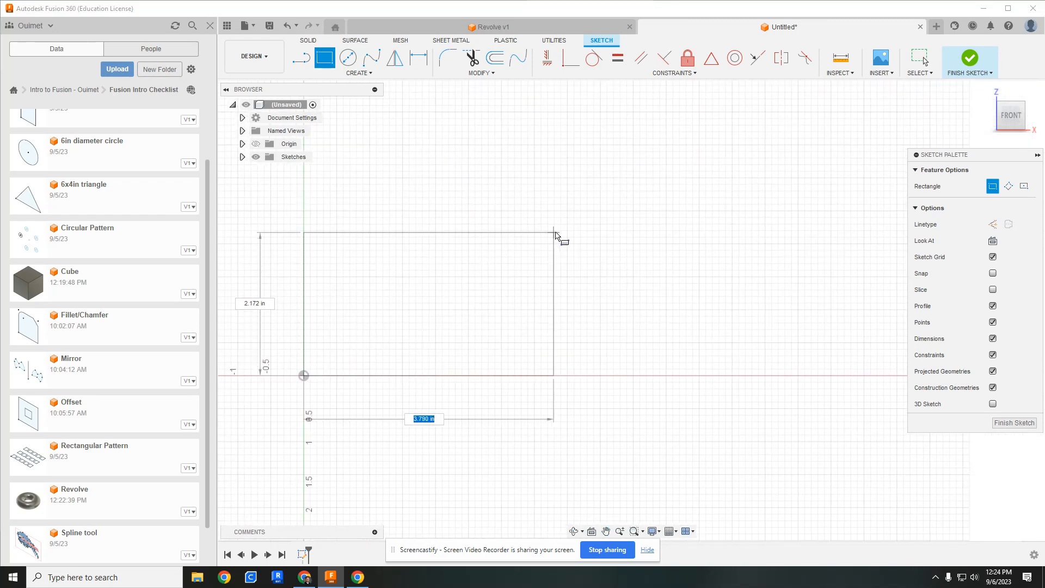
{"action": "middle_click_drag", "start_coordinate": [555, 235], "coordinate": [626, 234]}
{"action": "type", "text": "4"}
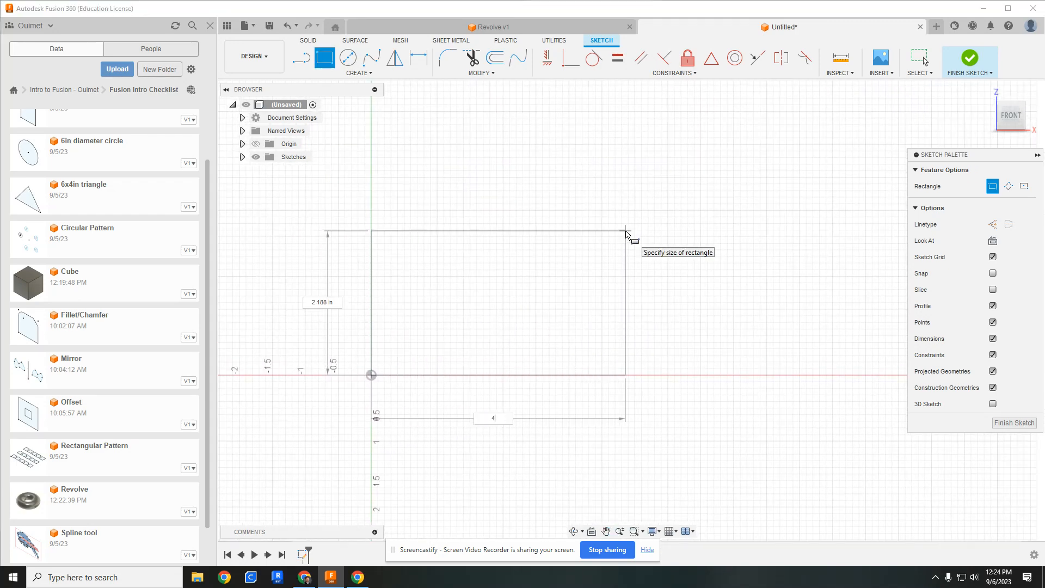
{"action": "key", "text": "Tab"}
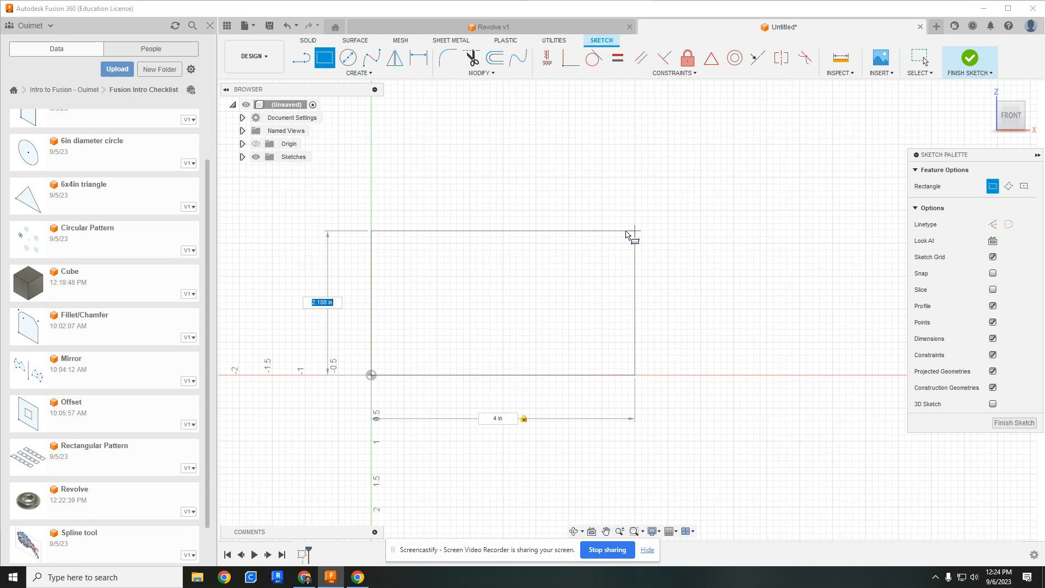
{"action": "type", "text": "5"}
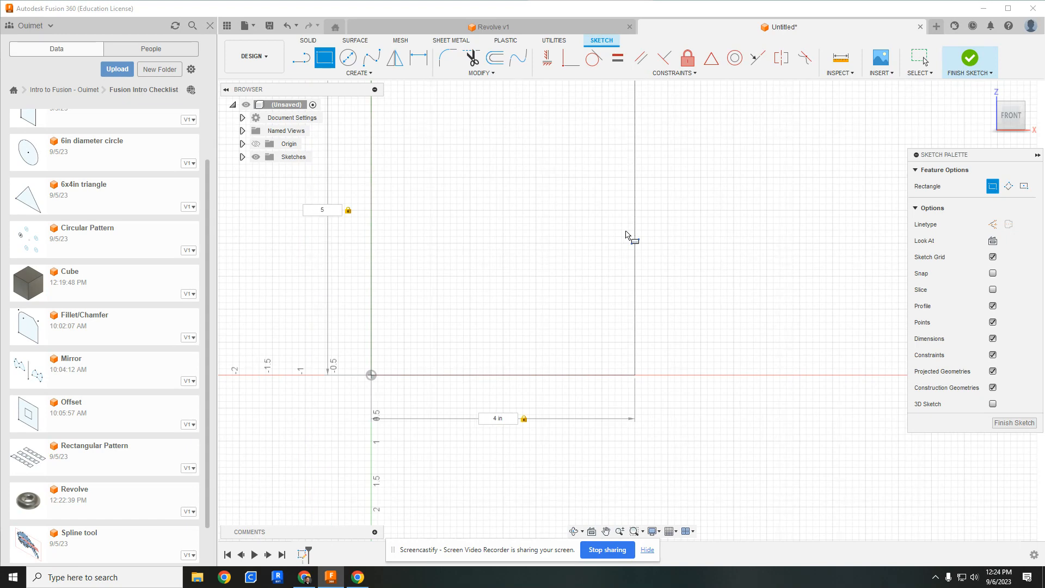
{"action": "key", "text": "Return"}
{"action": "scroll", "coordinate": [625, 232], "scroll_direction": "down", "scroll_amount": 3}
{"action": "middle_click_drag", "start_coordinate": [616, 244], "coordinate": [560, 293]}
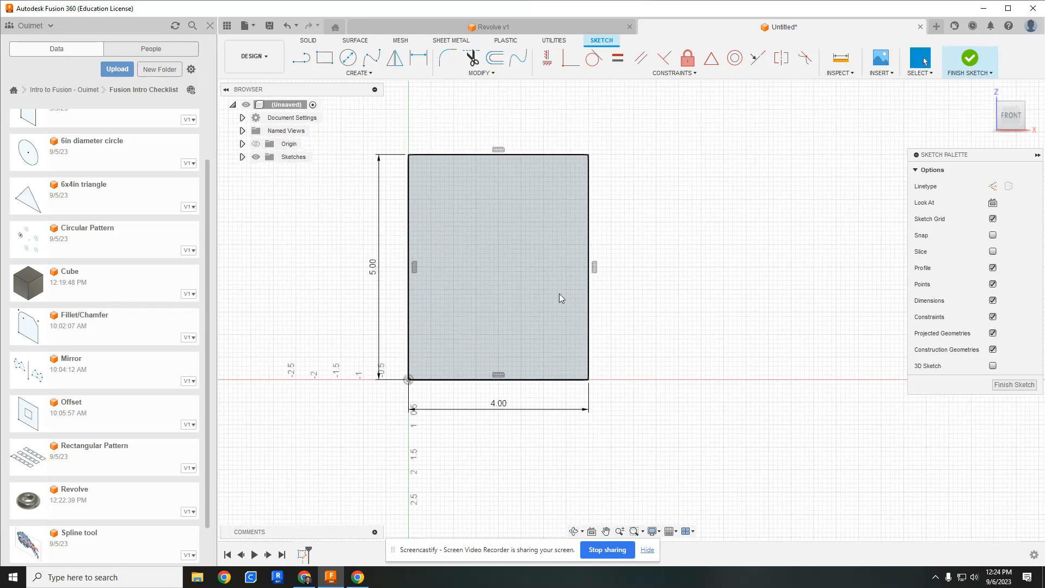
Finish the rectangle sketch and extrude its profile 2 in as a new body
{"action": "scroll", "coordinate": [546, 291], "scroll_direction": "up", "scroll_amount": 2}
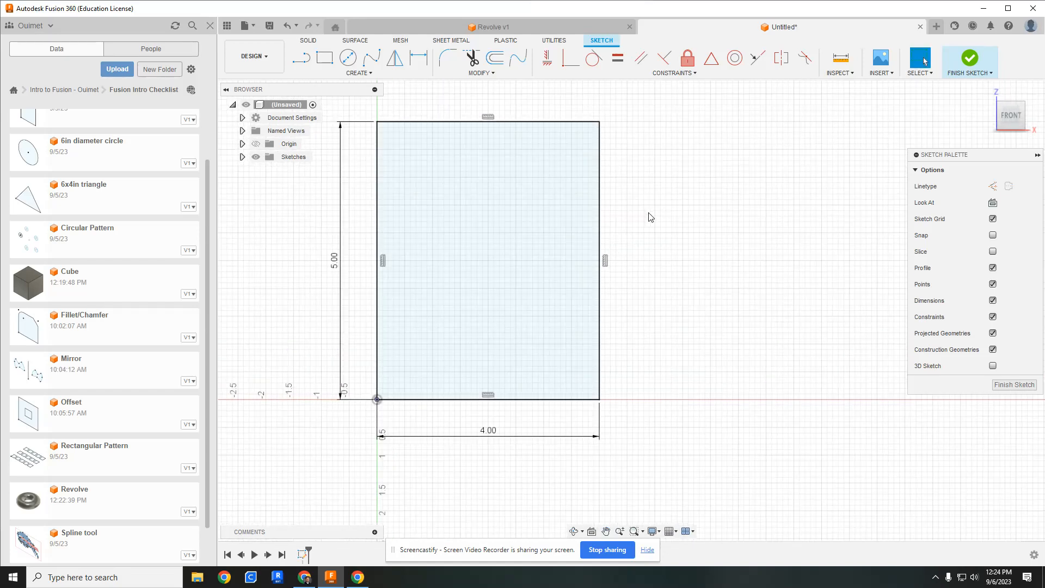
{"action": "middle_click_drag", "start_coordinate": [678, 214], "coordinate": [766, 224]}
{"action": "left_click", "coordinate": [968, 60]}
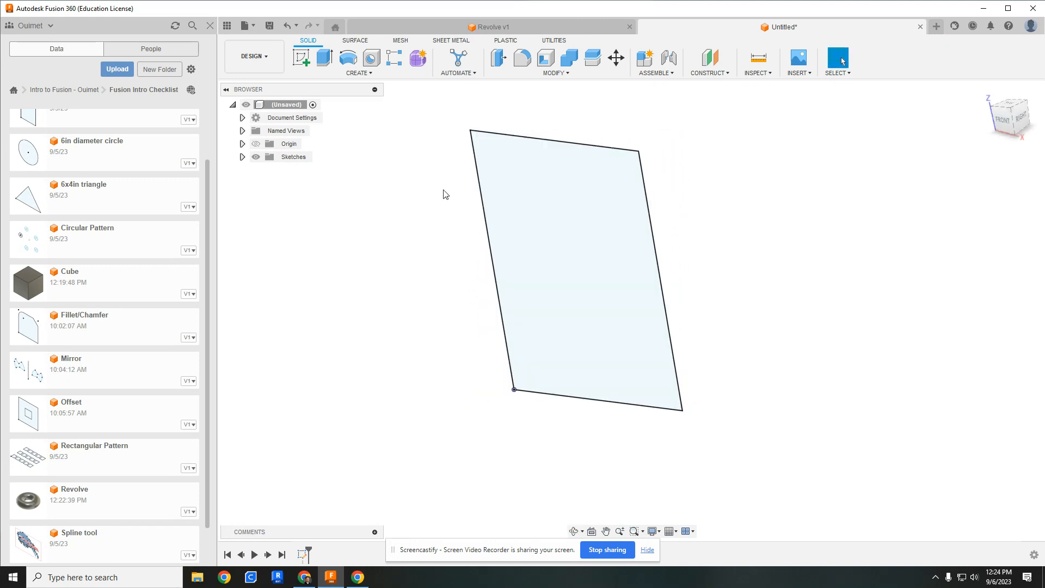
{"action": "key", "text": "e"}
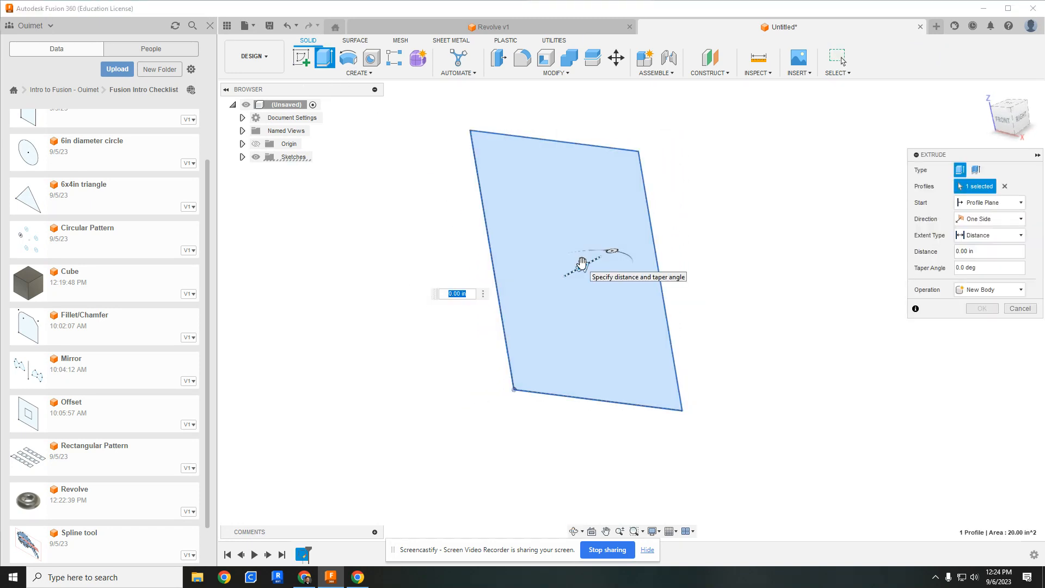
{"action": "type", "text": "2"}
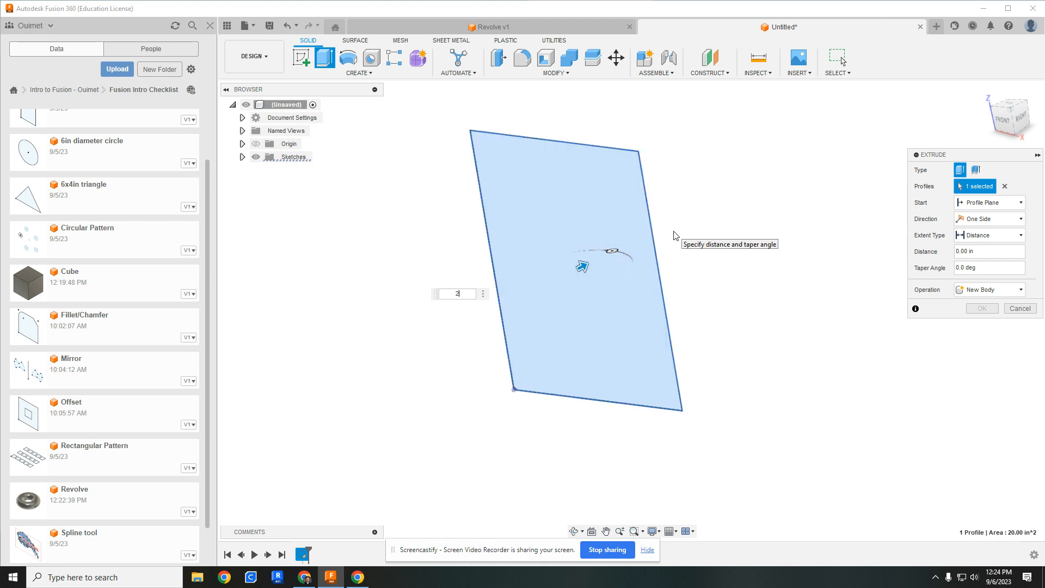
{"action": "key", "text": "Return"}
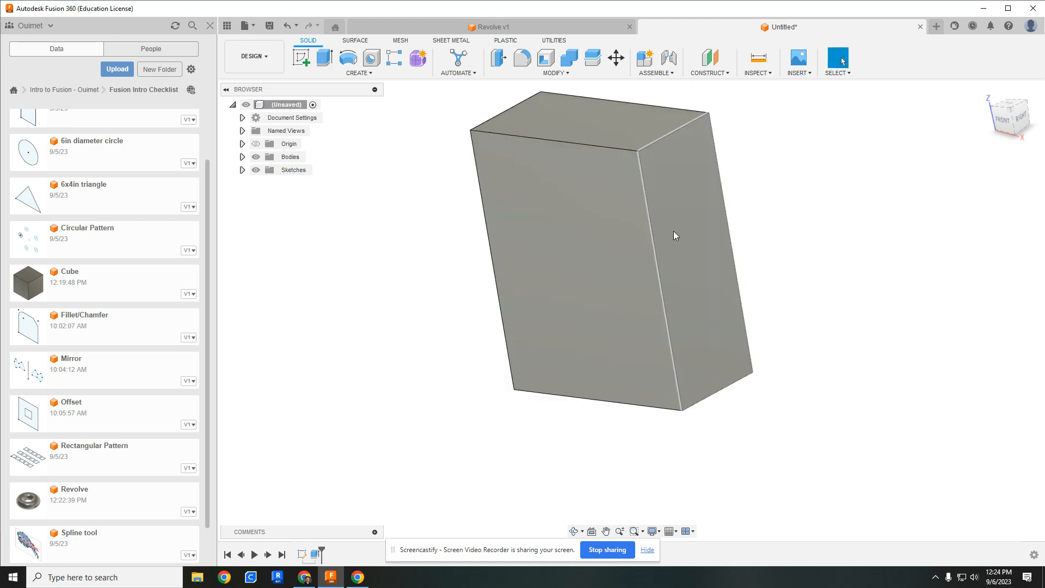
{"action": "middle_click_drag", "start_coordinate": [613, 366], "coordinate": [534, 265], "text": "shift"}
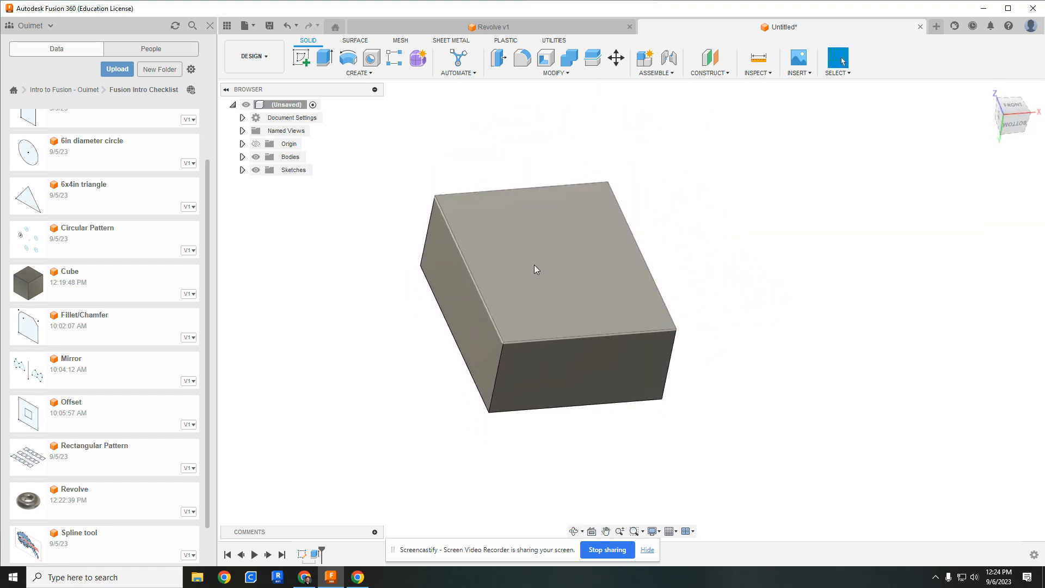
Review the square cut-out task in the Google Docs checklist, and start a sketch on the prism's 4 x 5 in front face in Fusion 360
{"action": "scroll", "coordinate": [532, 265], "scroll_direction": "up", "scroll_amount": 3}
{"action": "key", "text": "alt+Tab"}
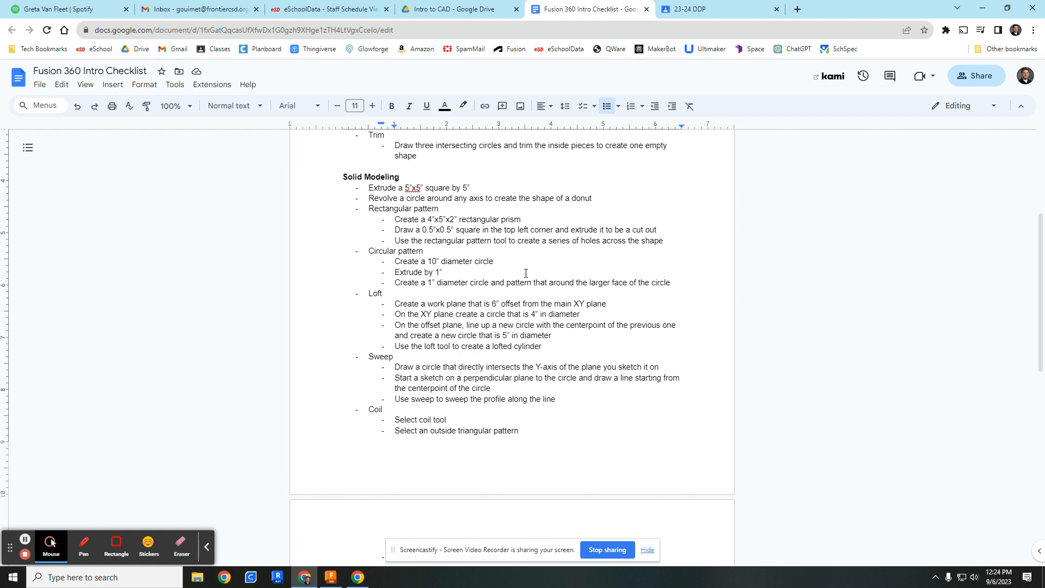
{"action": "key", "text": "alt+Tab"}
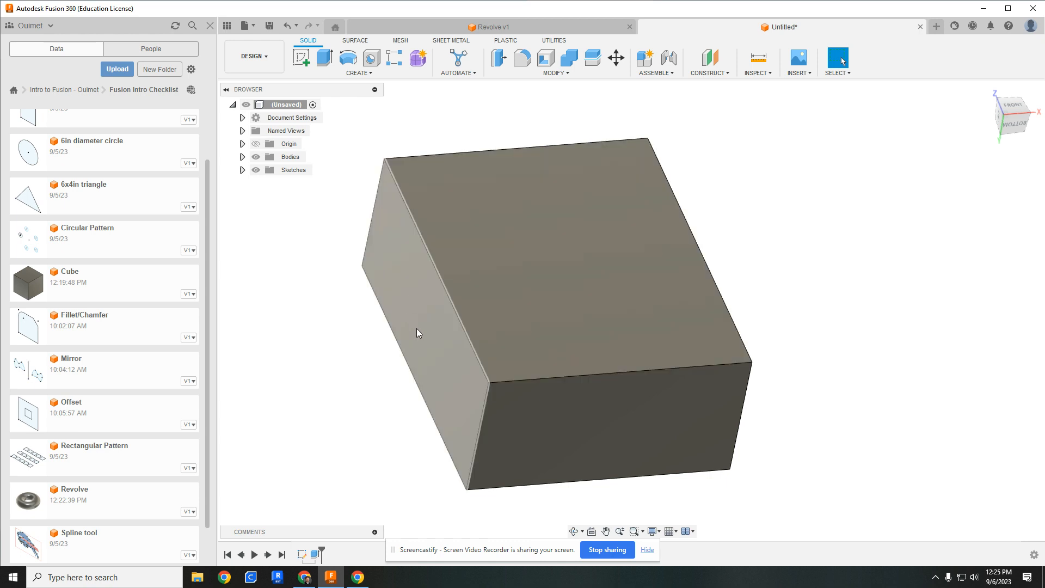
{"action": "left_click", "coordinate": [308, 57]}
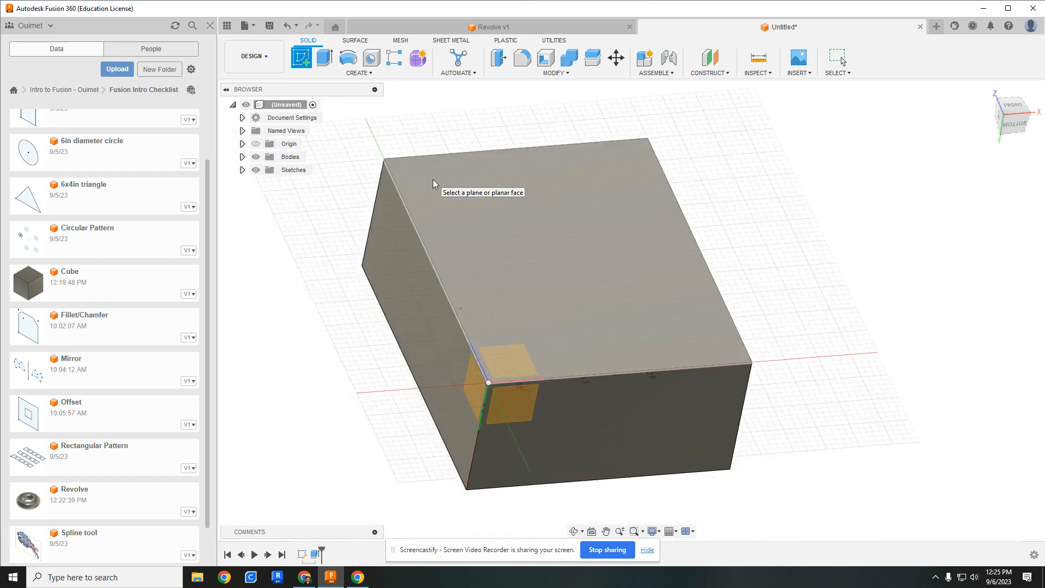
{"action": "left_click", "coordinate": [451, 208]}
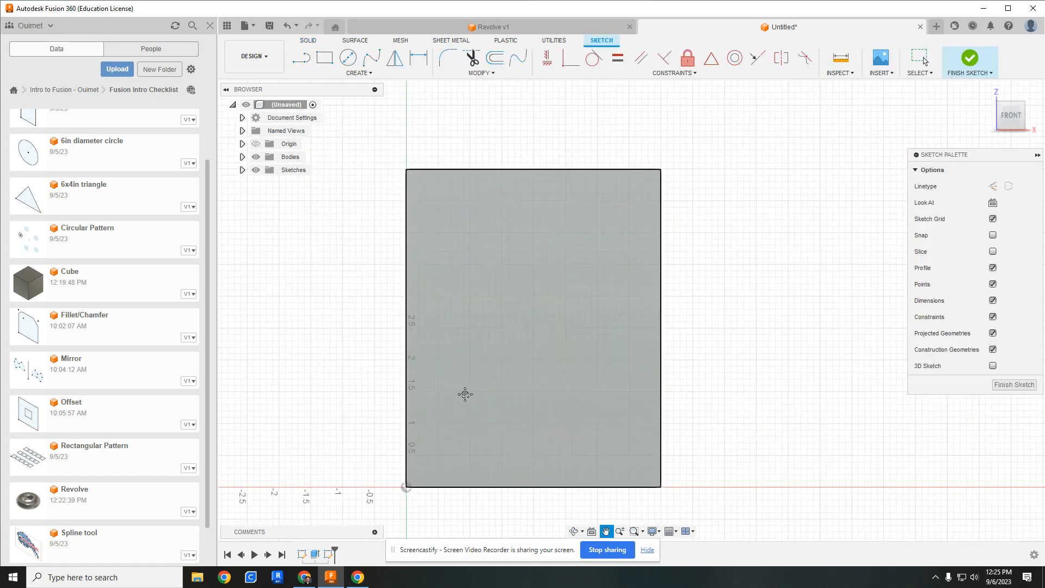
Draw a 0.5 x 0.5 in square just inside the upper-left corner of the prism's front face
{"action": "mouse_move", "coordinate": [605, 312]}
{"action": "middle_mouse_down", "text": "shift"}
{"action": "mouse_move", "coordinate": [536, 345]}
{"action": "mouse_move", "coordinate": [550, 345]}
{"action": "mouse_move", "coordinate": [537, 357]}
{"action": "mouse_move", "coordinate": [576, 350]}
{"action": "mouse_move", "coordinate": [527, 358]}
{"action": "mouse_move", "coordinate": [578, 353]}
{"action": "middle_mouse_up", "text": "shift"}
{"action": "left_click", "coordinate": [1008, 124]}
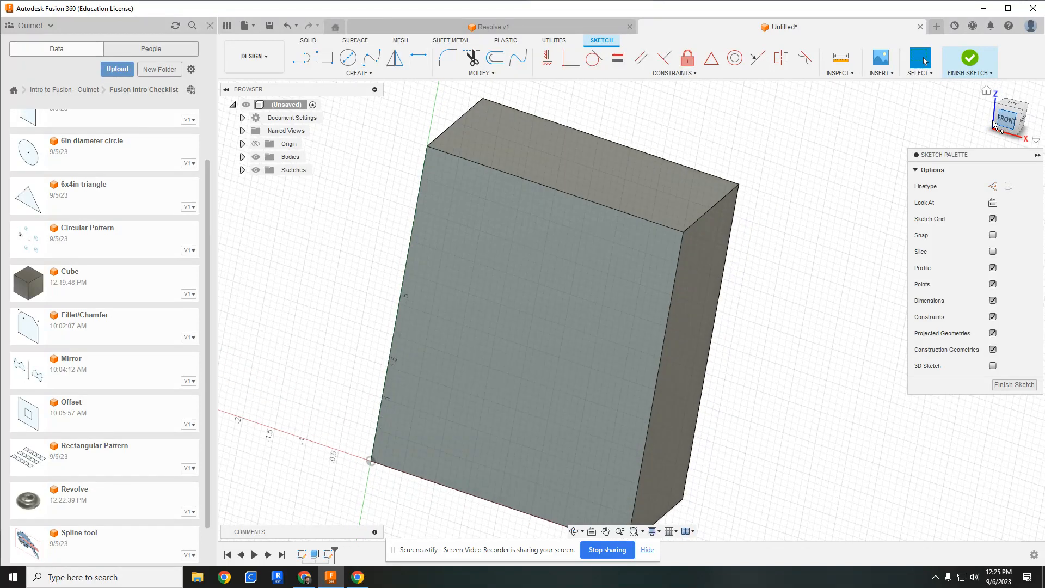
{"action": "scroll", "coordinate": [664, 213], "scroll_direction": "up", "scroll_amount": 18}
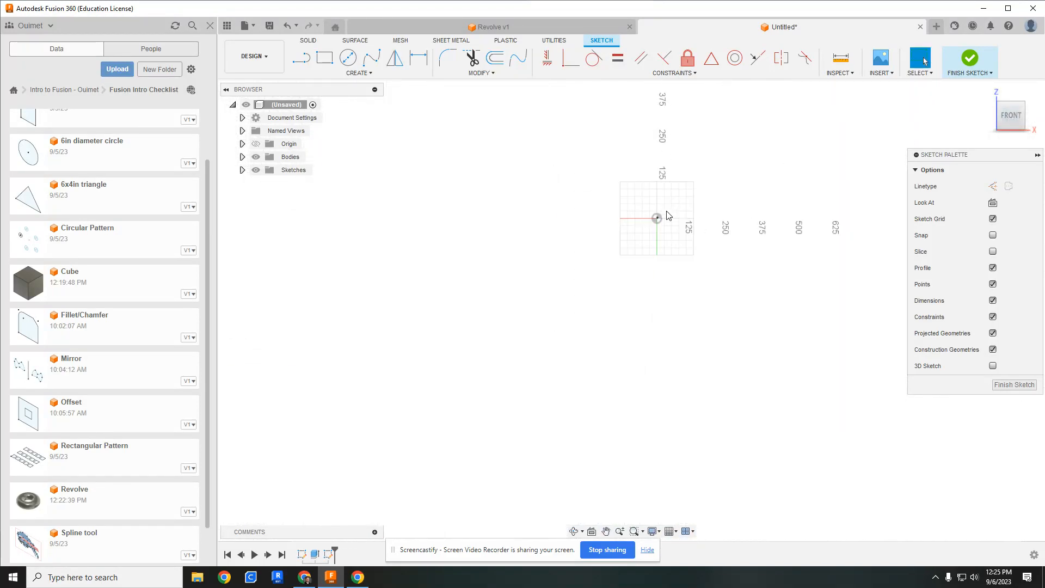
{"action": "scroll", "coordinate": [653, 223], "scroll_direction": "up", "scroll_amount": 10}
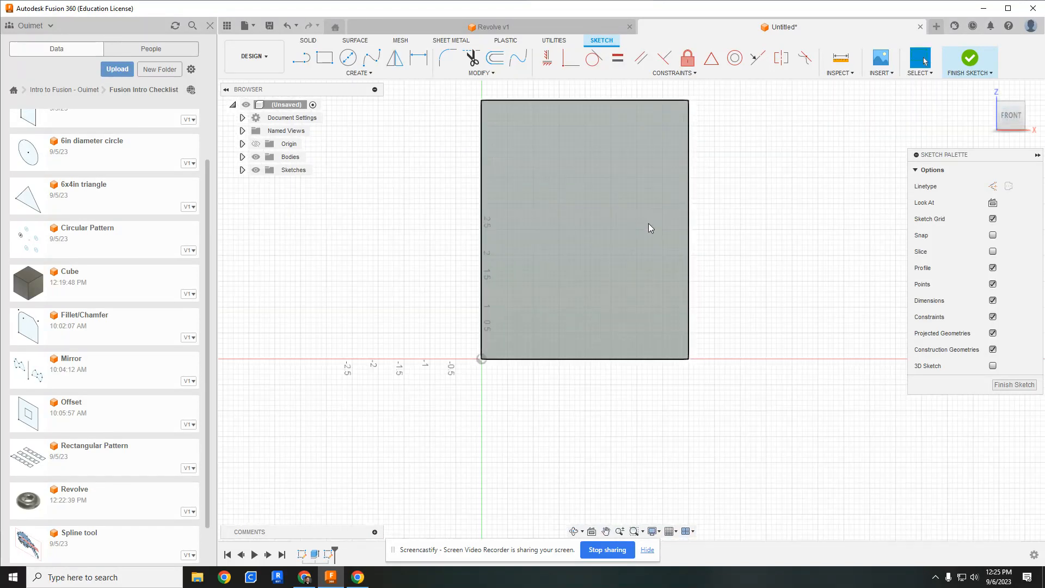
{"action": "middle_click_drag", "start_coordinate": [599, 207], "coordinate": [598, 289]}
{"action": "key", "text": "Escape"}
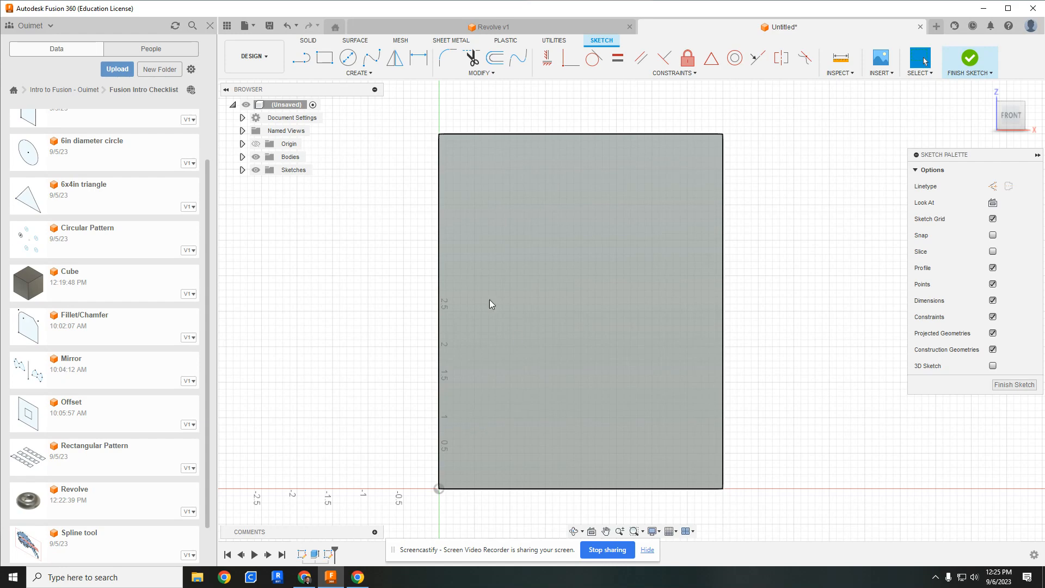
{"action": "left_click", "coordinate": [325, 59]}
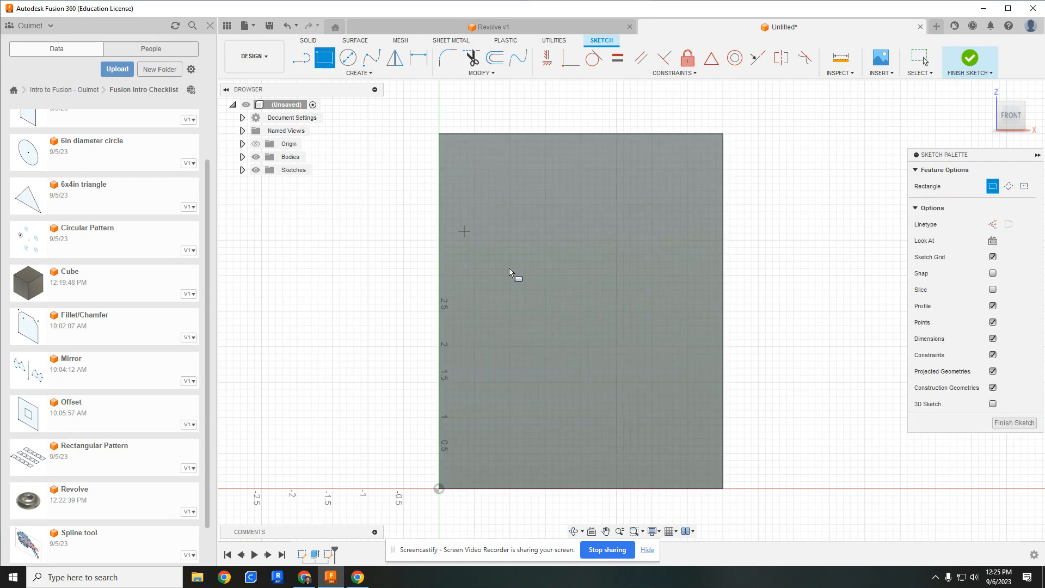
{"action": "left_click", "coordinate": [457, 152]}
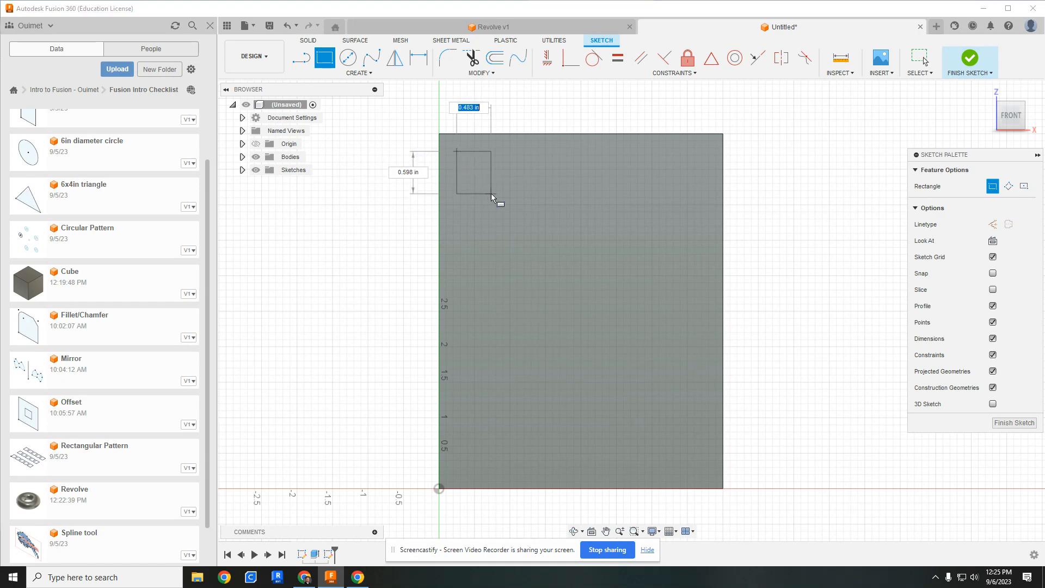
{"action": "type", "text": ".5"}
{"action": "key", "text": "Tab"}
{"action": "type", "text": ".5"}
{"action": "key", "text": "Return"}
{"action": "key", "text": "Escape"}
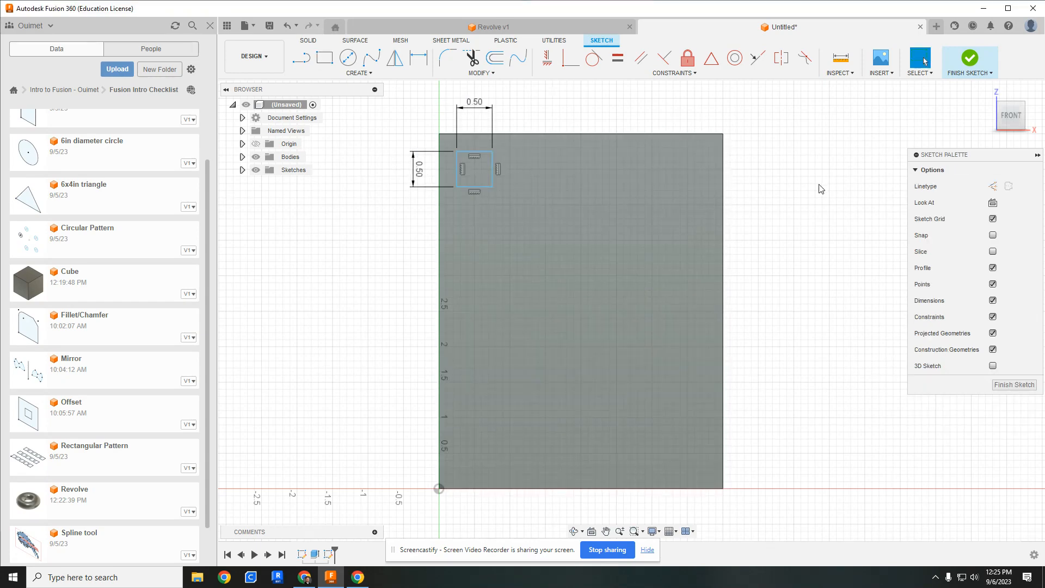
Finish the sketch and extrude the small square profile outward from the front face by about 0.60 in
{"action": "middle_click_drag", "start_coordinate": [810, 204], "coordinate": [798, 210], "text": "shift"}
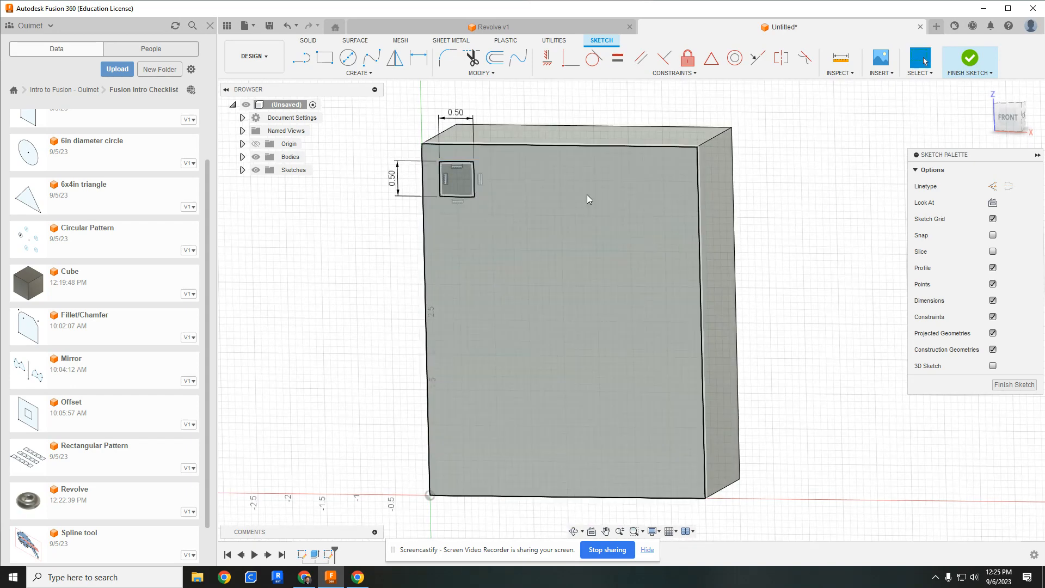
{"action": "left_click", "coordinate": [969, 57]}
{"action": "middle_click_drag", "start_coordinate": [864, 212], "coordinate": [919, 205], "text": "shift"}
{"action": "scroll", "coordinate": [593, 201], "scroll_direction": "up", "scroll_amount": 5}
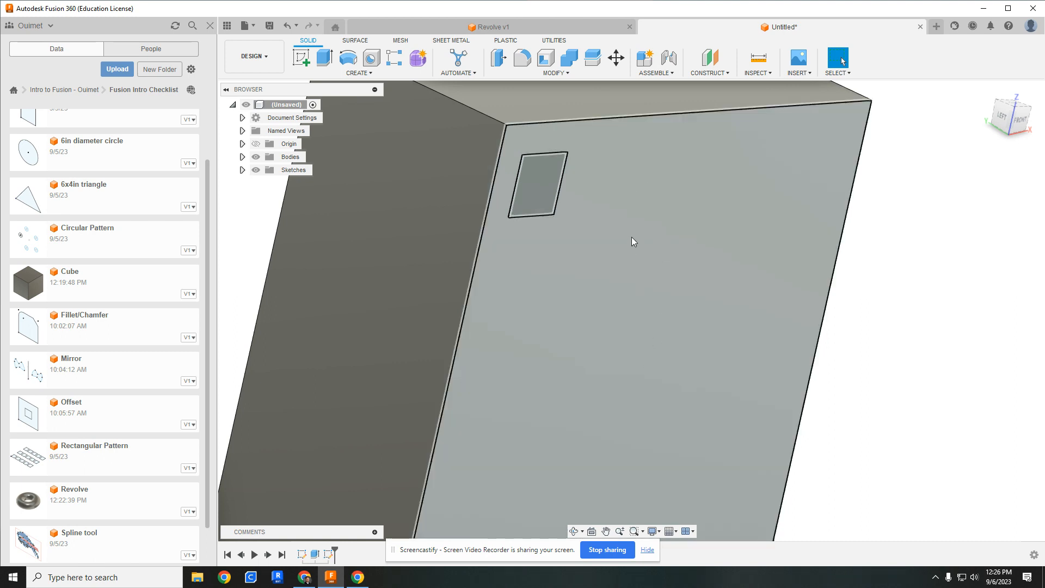
{"action": "scroll", "coordinate": [632, 240], "scroll_direction": "down", "scroll_amount": 5}
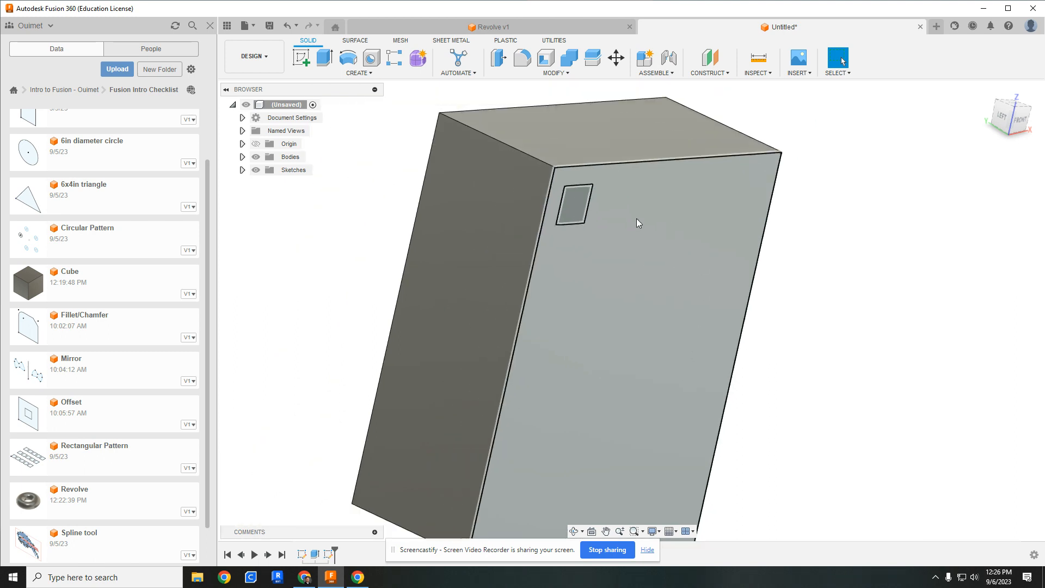
{"action": "scroll", "coordinate": [579, 211], "scroll_direction": "up", "scroll_amount": 2}
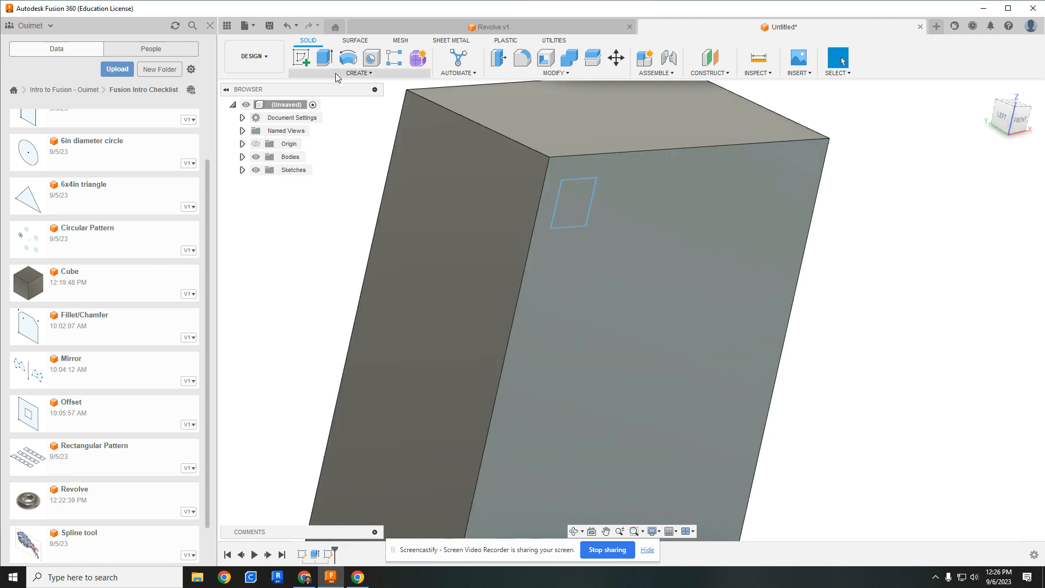
{"action": "left_click", "coordinate": [324, 57]}
{"action": "left_click", "coordinate": [575, 210]}
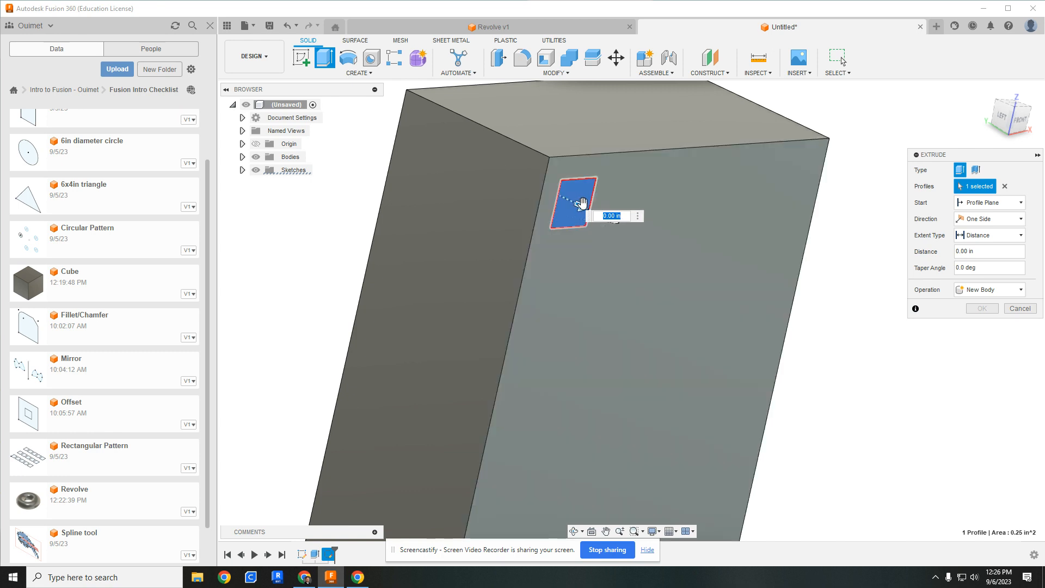
{"action": "left_click_drag", "start_coordinate": [582, 203], "coordinate": [707, 292]}
{"action": "mouse_move", "coordinate": [707, 292]}
{"action": "middle_mouse_down", "text": "shift"}
{"action": "mouse_move", "coordinate": [740, 299]}
{"action": "mouse_move", "coordinate": [712, 297]}
{"action": "middle_mouse_up", "text": "shift"}
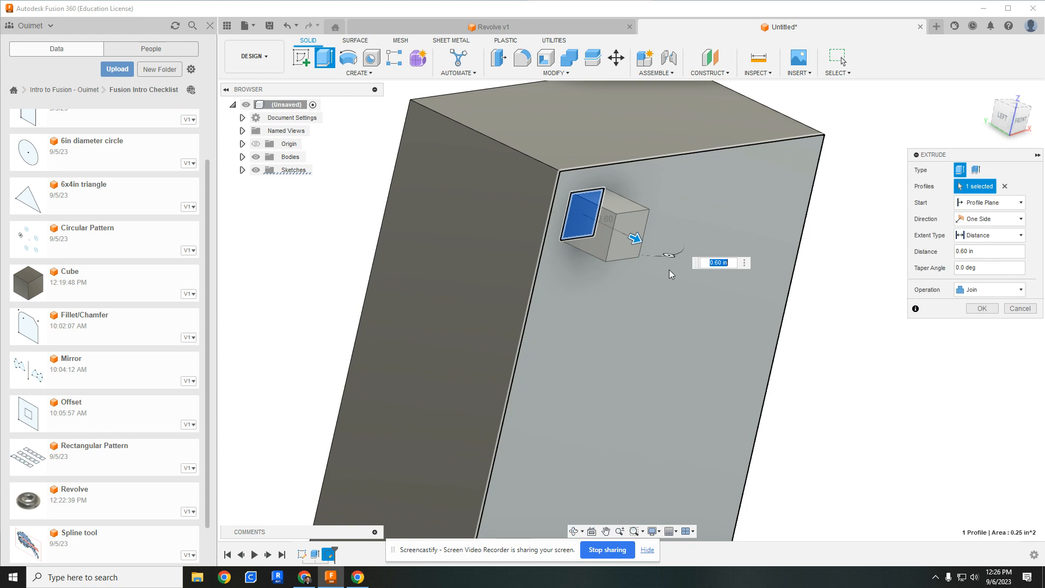
Reverse the small square's extrusion into the prism as a cut about 0.30 in deep
{"action": "left_click_drag", "start_coordinate": [634, 238], "coordinate": [554, 211]}
{"action": "mouse_move", "coordinate": [634, 240]}
{"action": "middle_mouse_down", "text": "shift"}
{"action": "mouse_move", "coordinate": [605, 248]}
{"action": "mouse_move", "coordinate": [611, 237]}
{"action": "mouse_move", "coordinate": [624, 250]}
{"action": "middle_mouse_up", "text": "shift"}
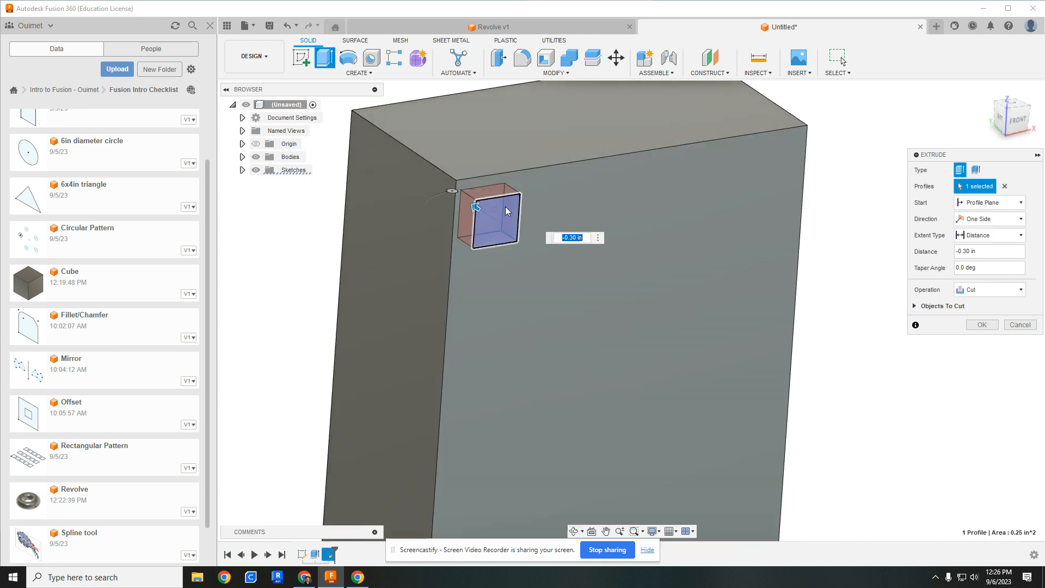
{"action": "middle_click_drag", "start_coordinate": [491, 223], "coordinate": [577, 172], "text": "shift"}
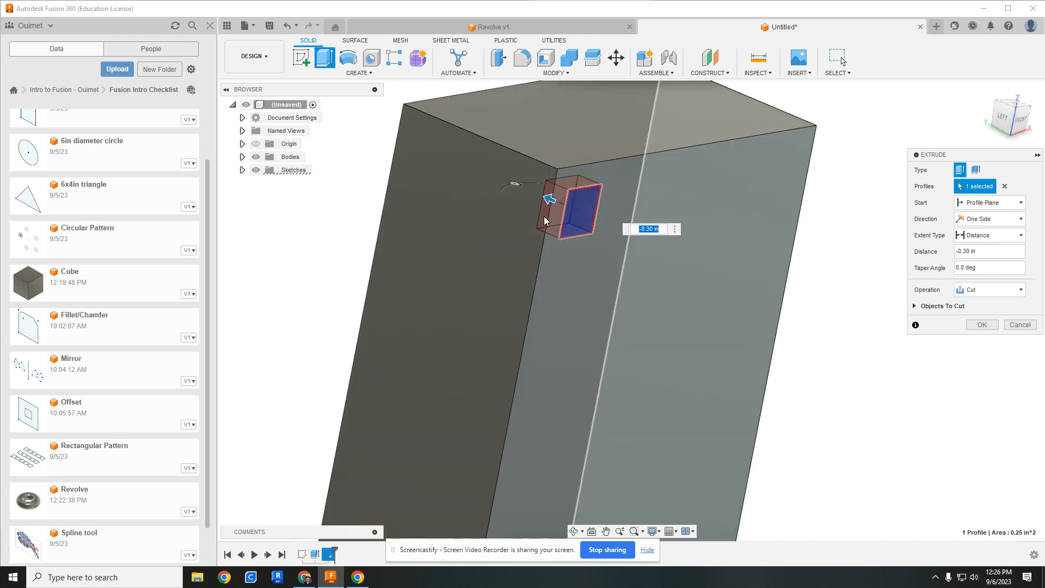
{"action": "key", "text": "Return"}
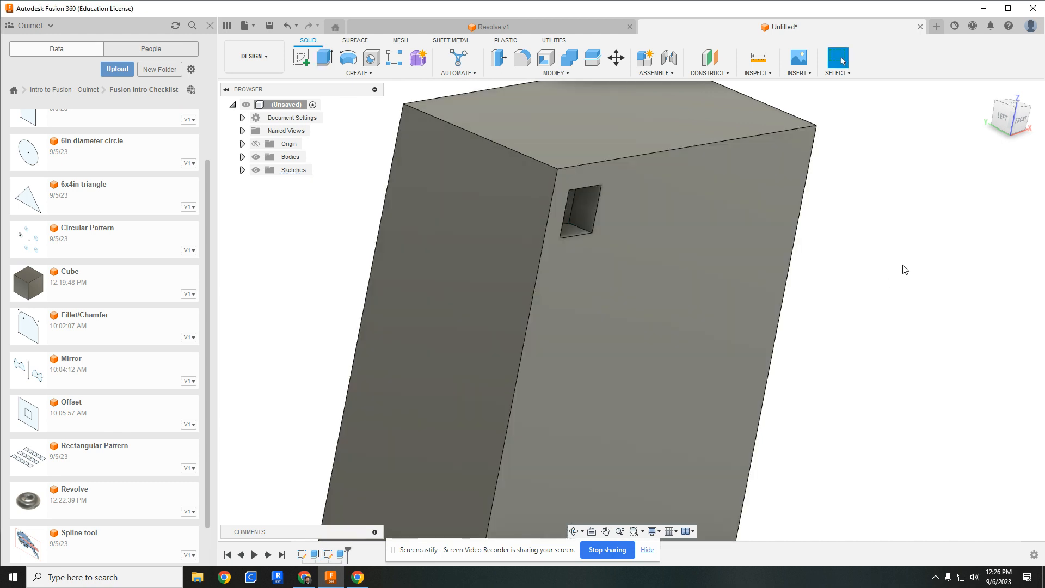
{"action": "middle_click_drag", "start_coordinate": [903, 268], "coordinate": [870, 250], "text": "shift"}
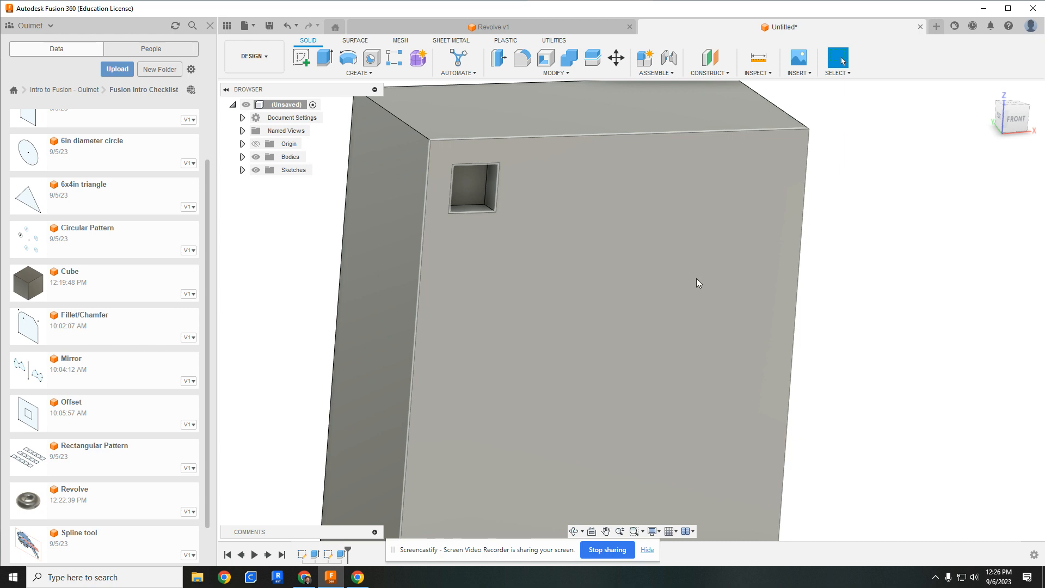
Start a rectangular pattern with the object type set to Features and the square cut-out as its object
{"action": "left_click", "coordinate": [243, 157]}
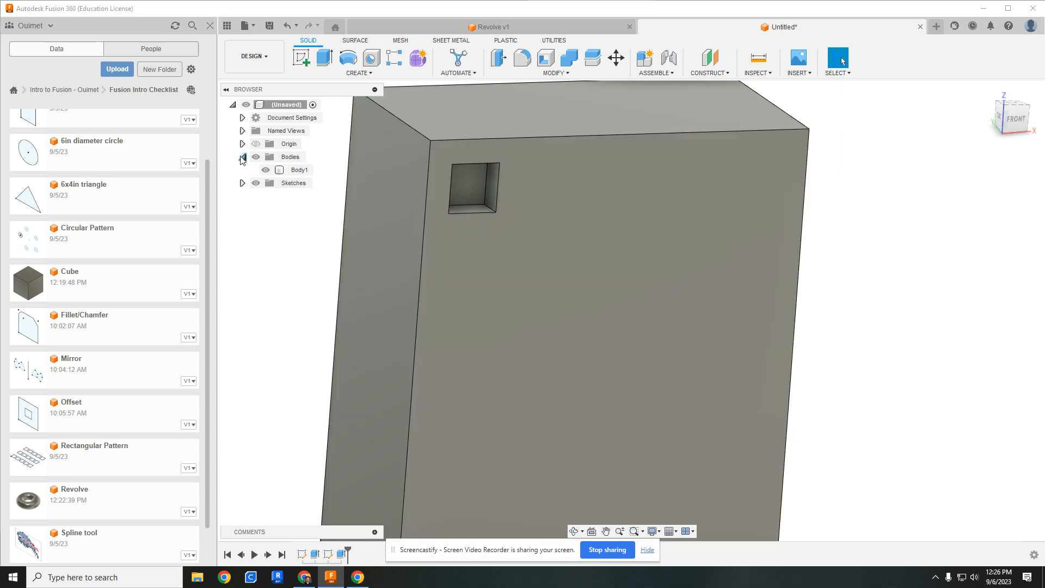
{"action": "left_click", "coordinate": [242, 157]}
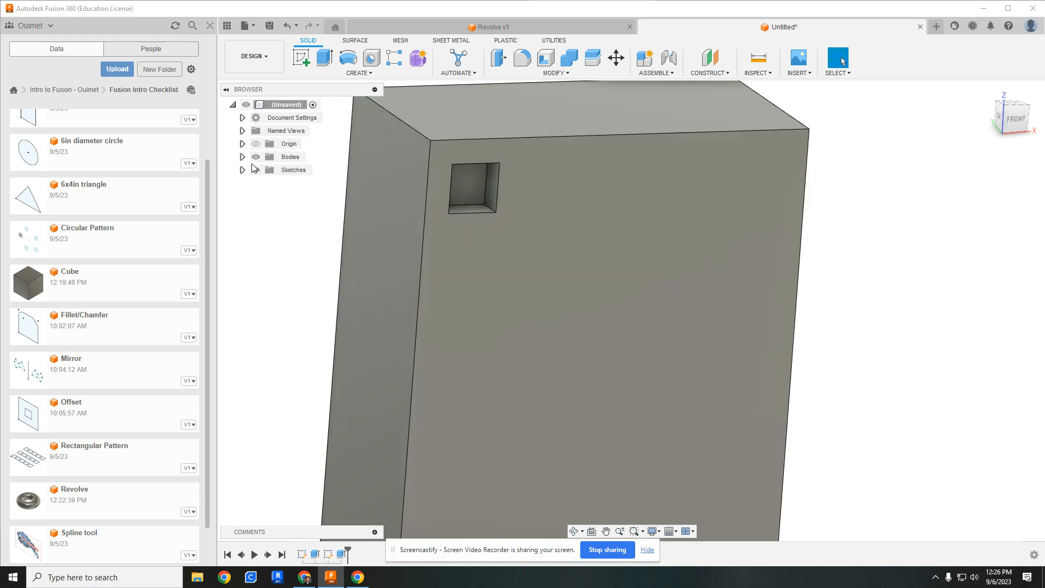
{"action": "left_click", "coordinate": [359, 72]}
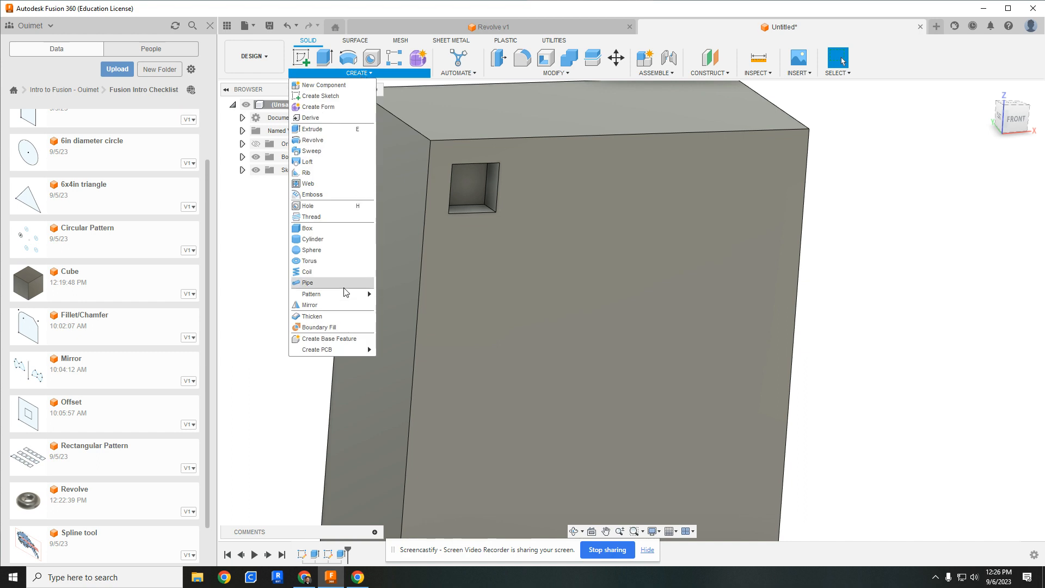
{"action": "mouse_move", "coordinate": [345, 294]}
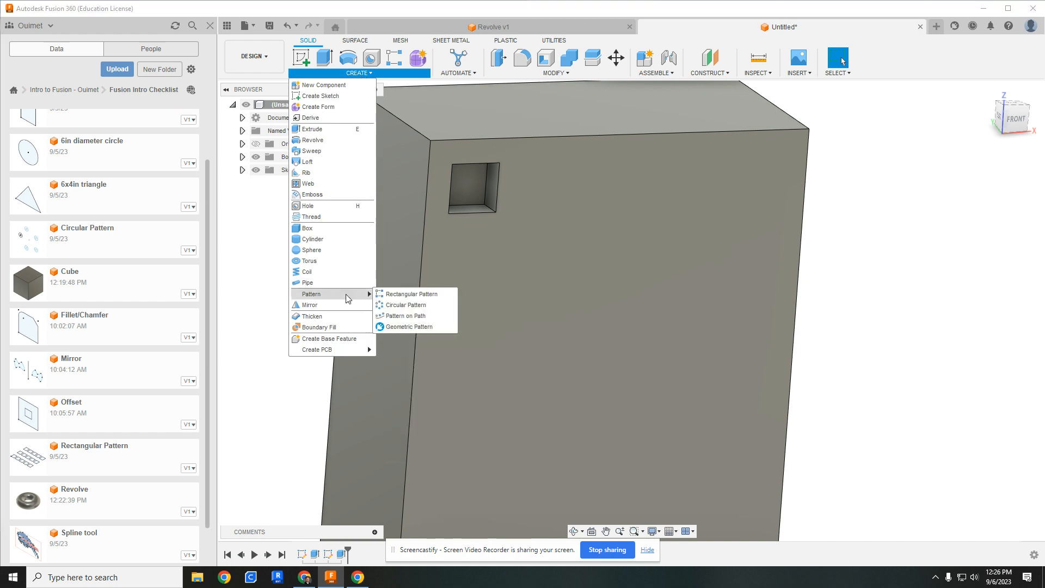
{"action": "left_click", "coordinate": [428, 297]}
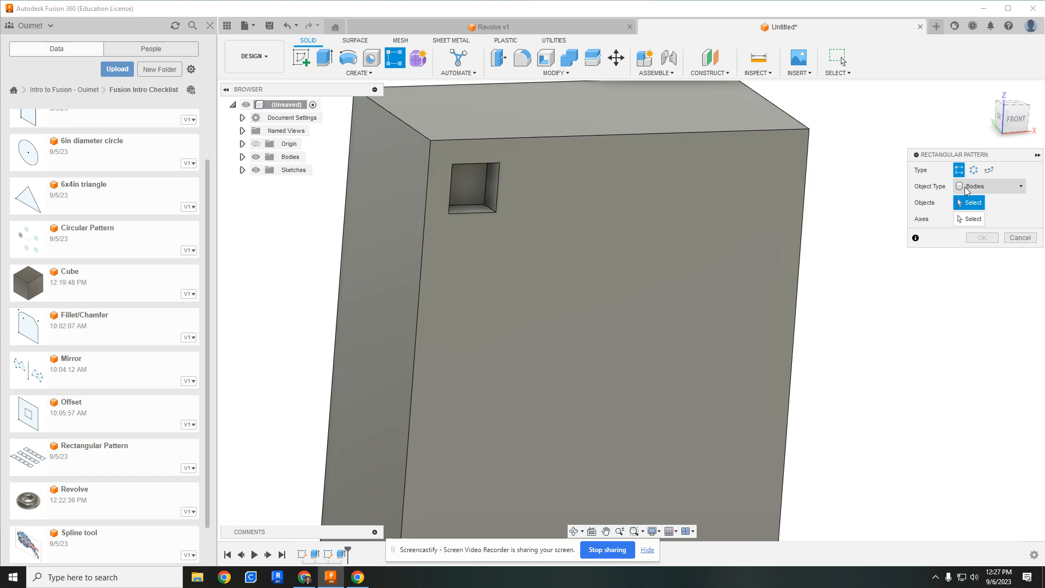
{"action": "left_click", "coordinate": [967, 191]}
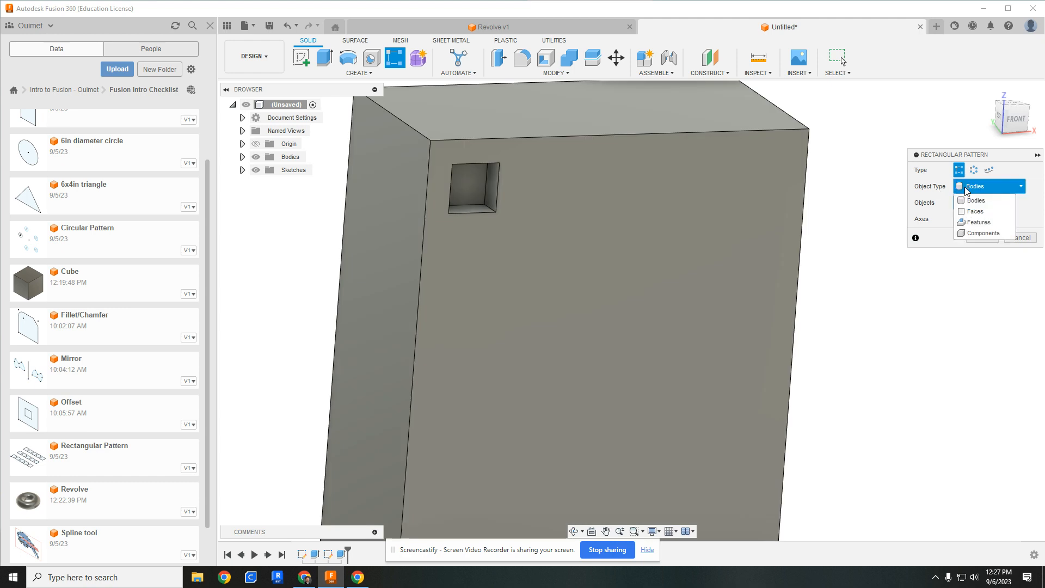
{"action": "left_click", "coordinate": [978, 222]}
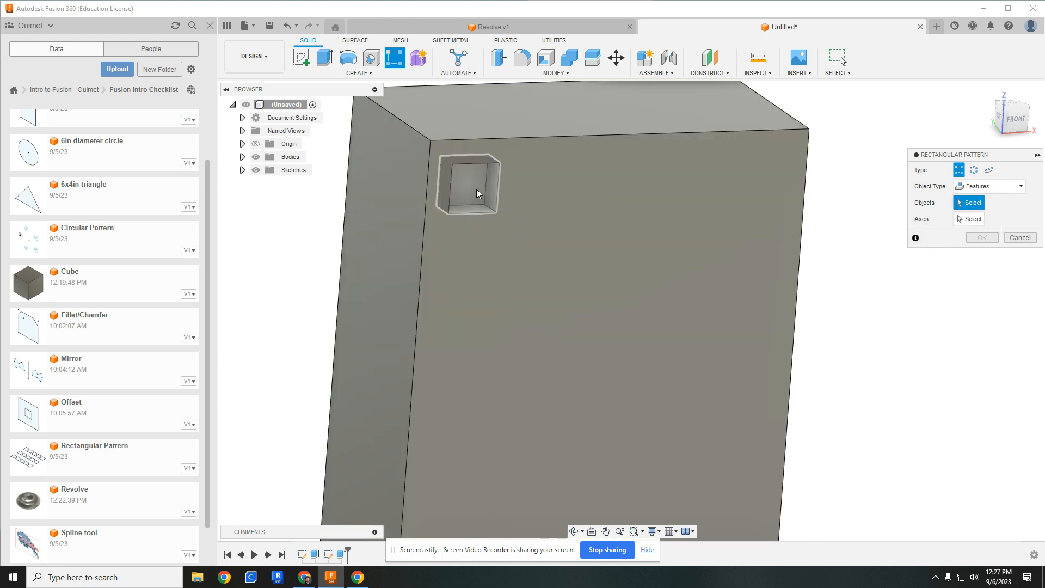
{"action": "left_click", "coordinate": [476, 195]}
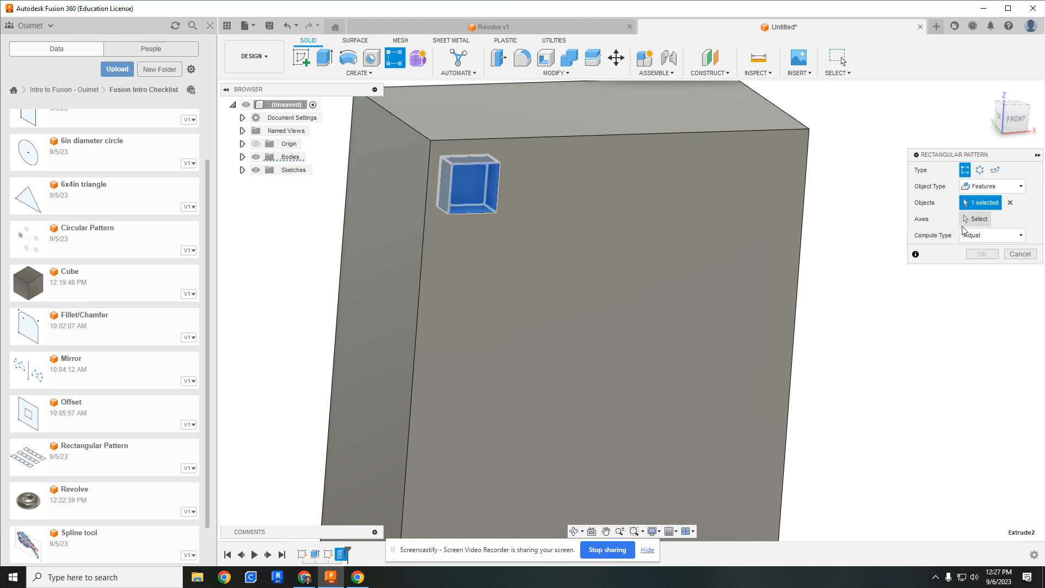
Set the front face's upper horizontal edge and left vertical edge as the pattern's two axes
{"action": "left_click", "coordinate": [979, 220]}
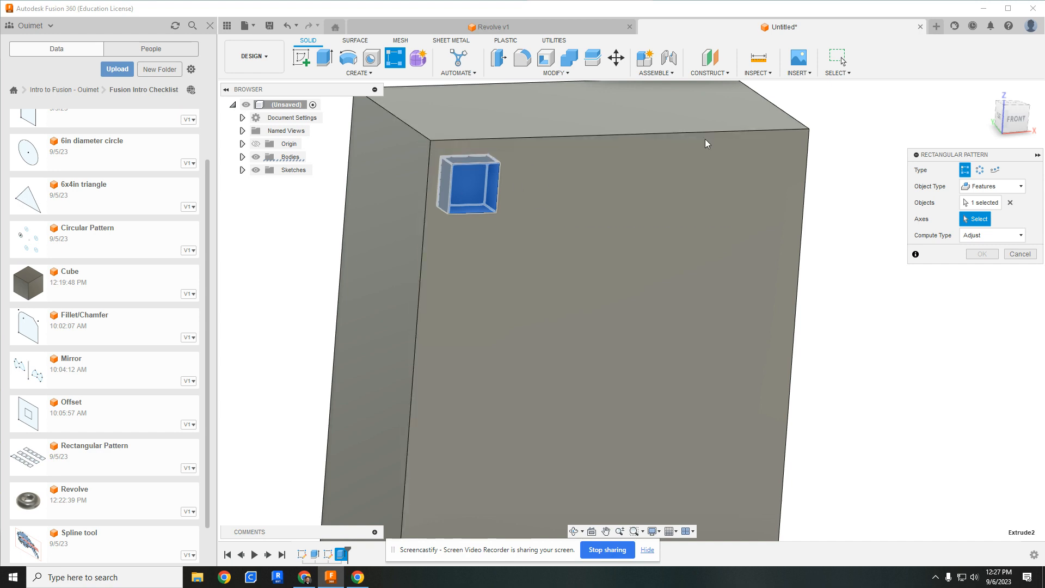
{"action": "left_click", "coordinate": [571, 138]}
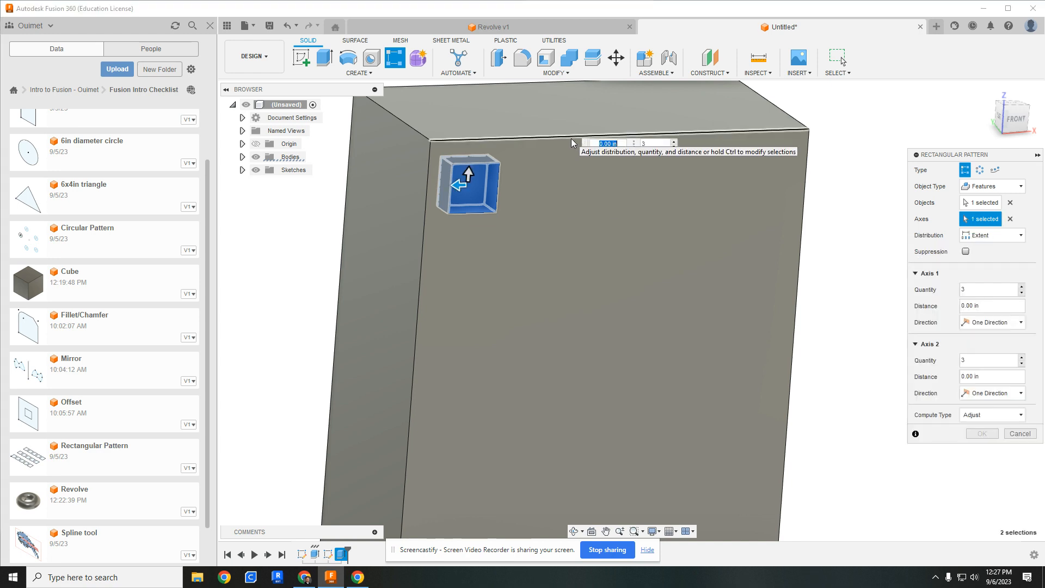
{"action": "left_click", "coordinate": [424, 260]}
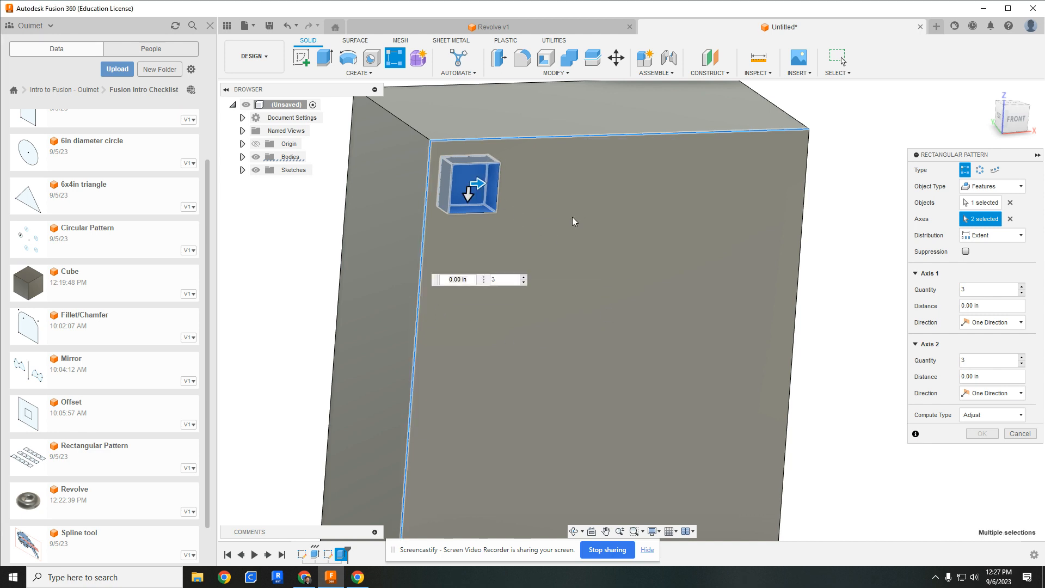
Spread the cut-out pattern about 2.80 in across and about 2.70 in down the front face
{"action": "middle_click_drag", "start_coordinate": [612, 206], "coordinate": [669, 161]}
{"action": "left_click", "coordinate": [663, 199]}
{"action": "left_click_drag", "start_coordinate": [519, 170], "coordinate": [788, 159]}
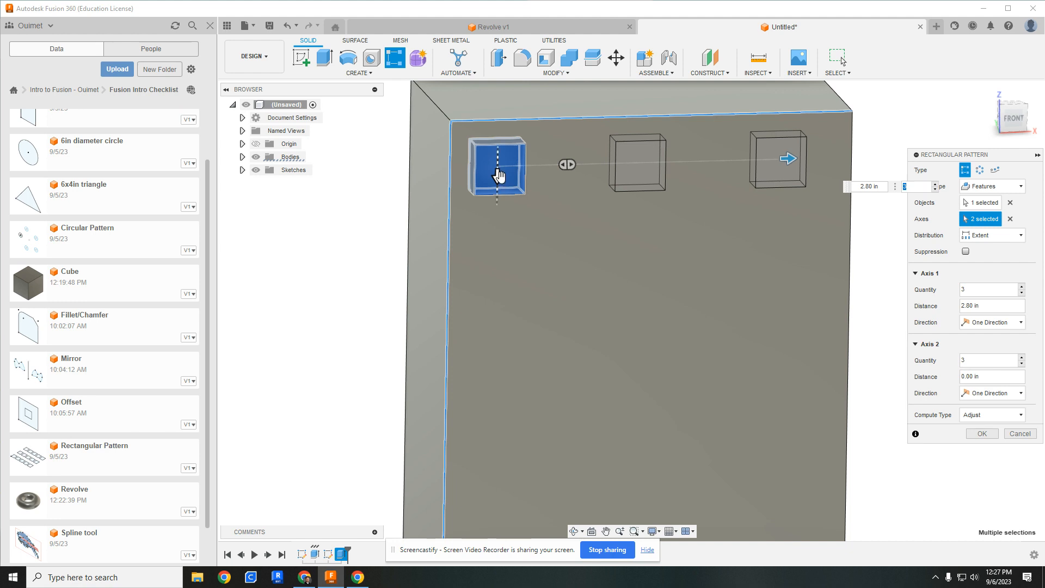
{"action": "left_click_drag", "start_coordinate": [497, 176], "coordinate": [501, 431]}
{"action": "scroll", "coordinate": [521, 423], "scroll_direction": "down", "scroll_amount": 3}
{"action": "scroll", "coordinate": [510, 333], "scroll_direction": "down", "scroll_amount": 6}
{"action": "middle_click_drag", "start_coordinate": [533, 399], "coordinate": [487, 329]}
{"action": "scroll", "coordinate": [488, 329], "scroll_direction": "up", "scroll_amount": 6}
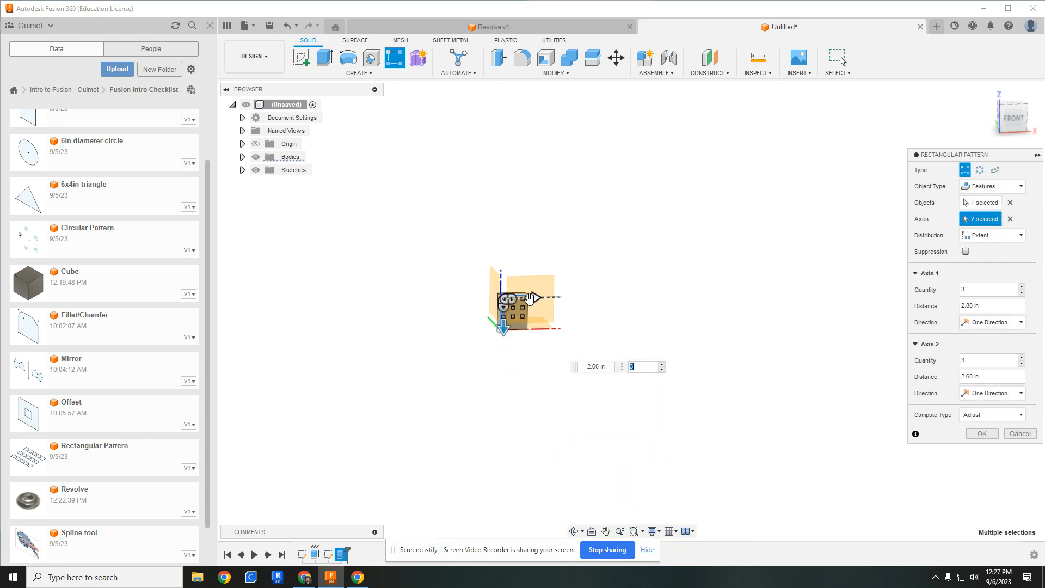
{"action": "scroll", "coordinate": [488, 329], "scroll_direction": "up", "scroll_amount": 3}
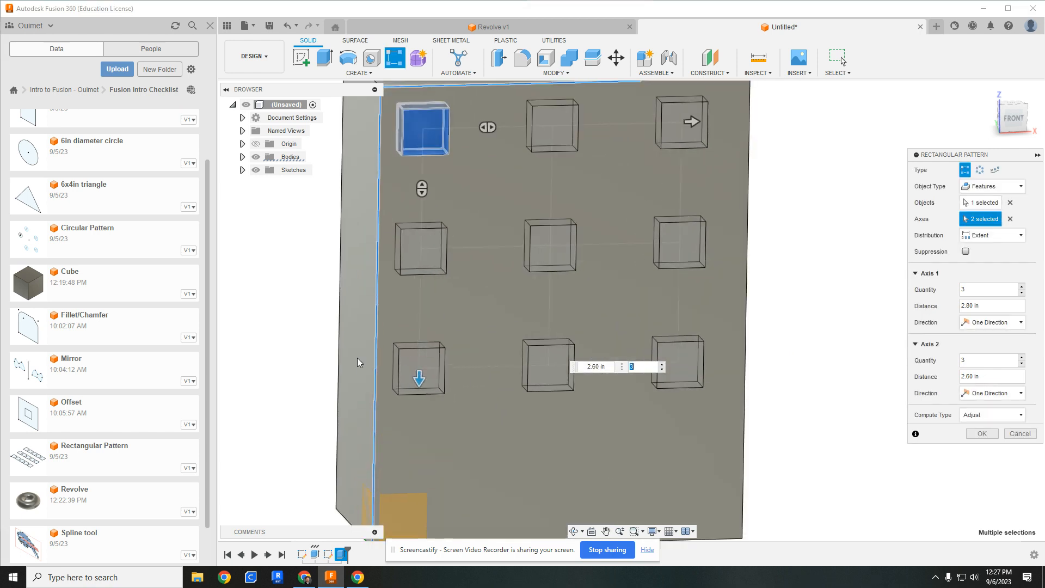
{"action": "mouse_move", "coordinate": [420, 380]}
{"action": "left_mouse_down"}
{"action": "mouse_move", "coordinate": [420, 402]}
{"action": "mouse_move", "coordinate": [423, 366]}
{"action": "mouse_move", "coordinate": [424, 402]}
{"action": "mouse_move", "coordinate": [420, 388]}
{"action": "left_mouse_up"}
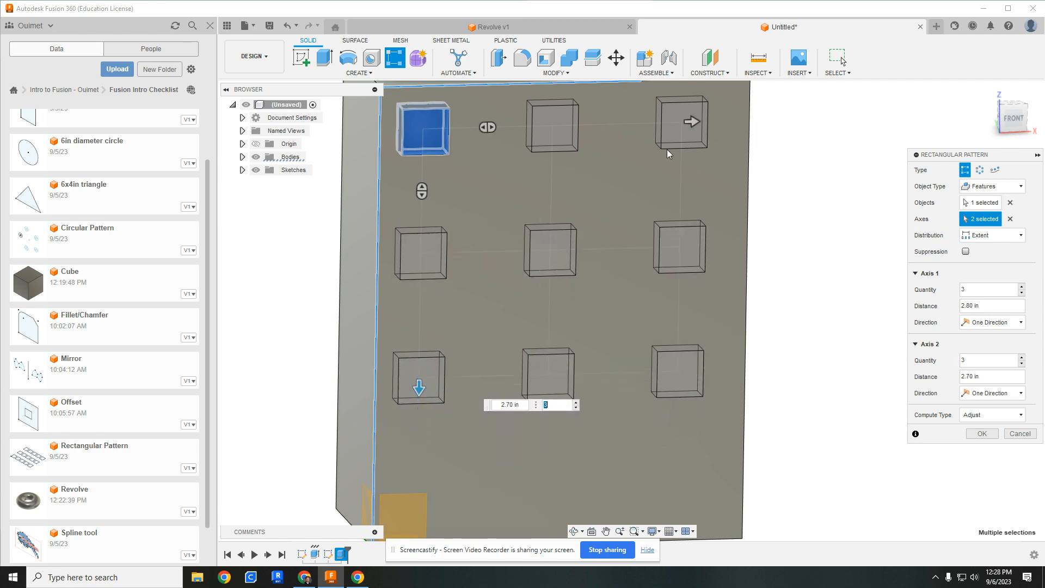
Set the pattern's horizontal axis to 5 copies over a distance of 3.00 in
{"action": "key", "text": "Tab"}
{"action": "left_click", "coordinate": [964, 290]}
{"action": "type", "text": "5"}
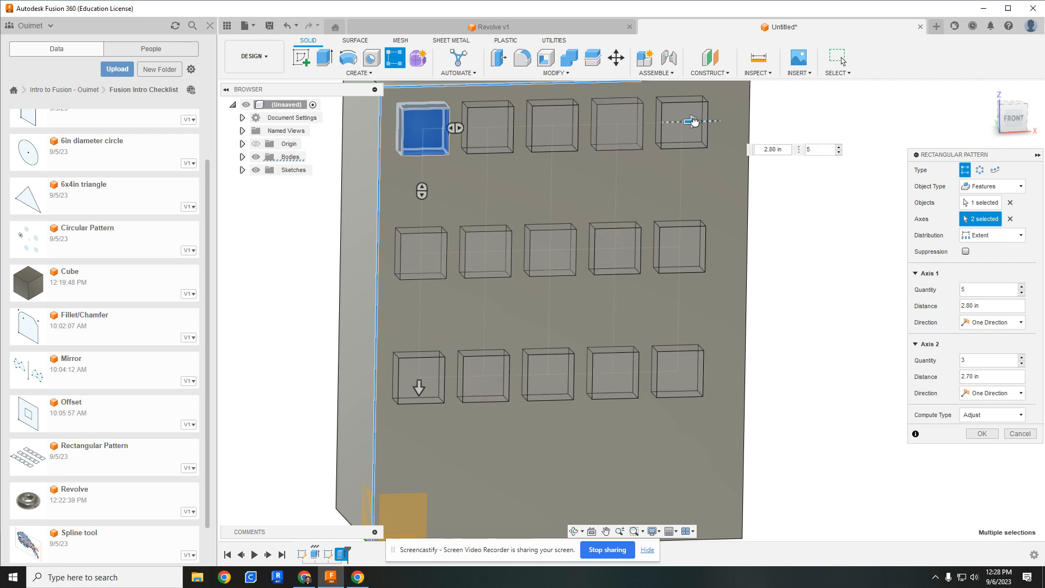
{"action": "left_click_drag", "start_coordinate": [692, 121], "coordinate": [713, 121]}
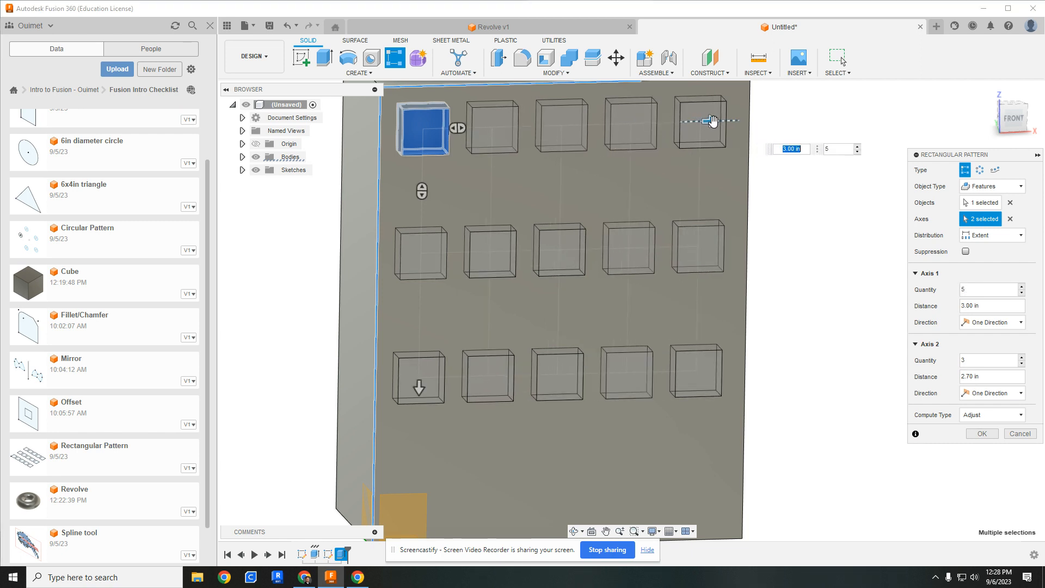
Set the pattern's vertical axis to 5 copies over 4.00 in and apply the rectangular pattern
{"action": "left_click", "coordinate": [960, 361]}
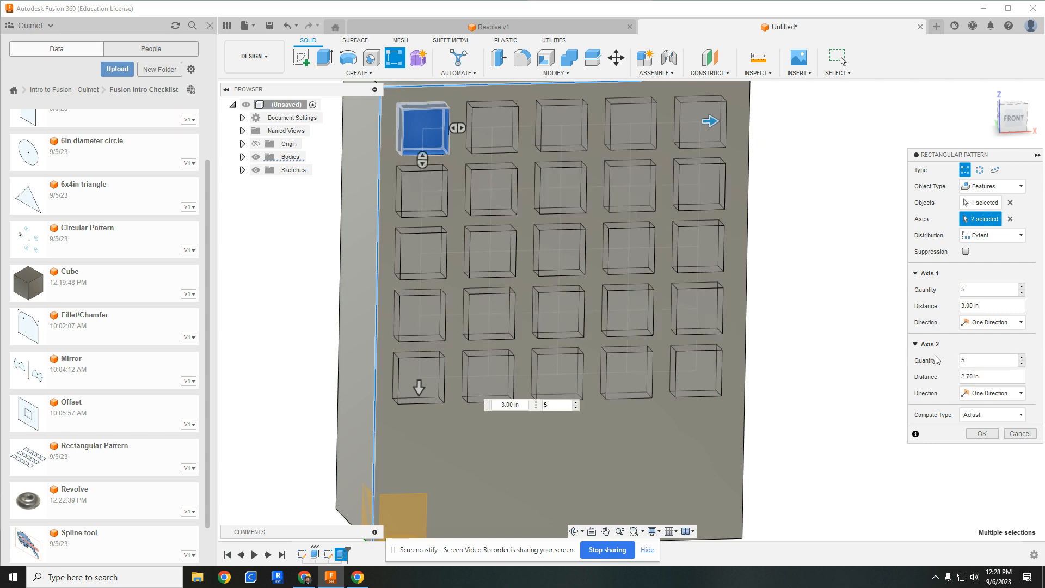
{"action": "left_click_drag", "start_coordinate": [424, 393], "coordinate": [434, 507]}
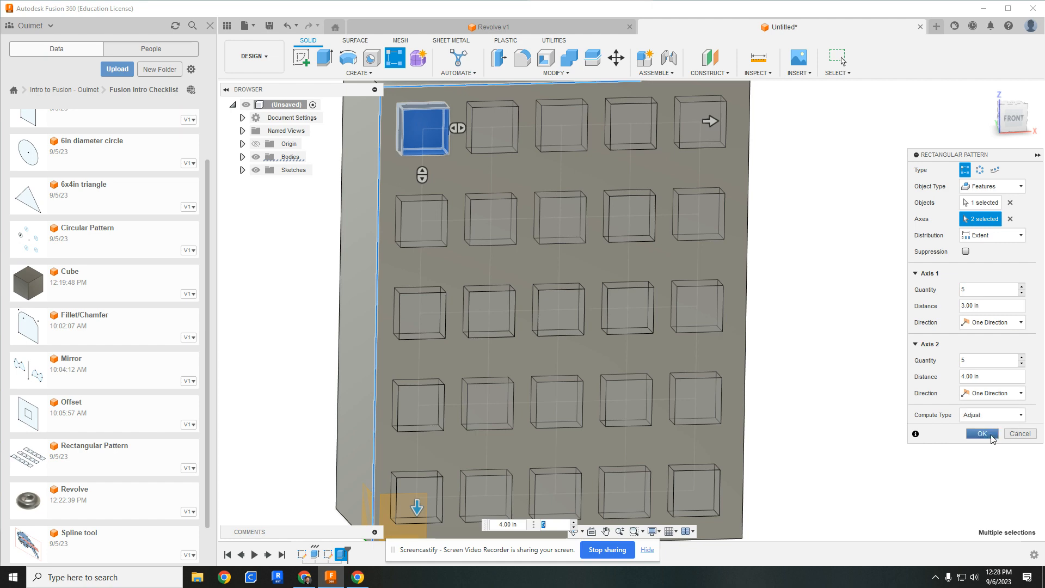
{"action": "left_click", "coordinate": [981, 434]}
{"action": "scroll", "coordinate": [775, 374], "scroll_direction": "down", "scroll_amount": 3}
{"action": "middle_click_drag", "start_coordinate": [776, 374], "coordinate": [823, 361], "text": "shift"}
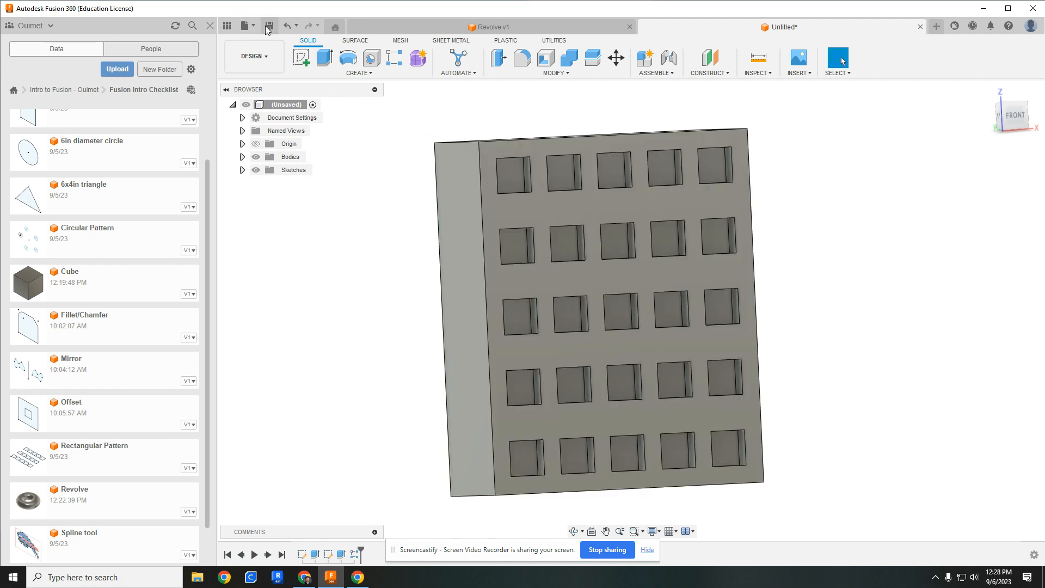
Save the design as "Rectangular 3D" in the Fusion Intro Checklist folder and look over the patterned prism
{"action": "left_click", "coordinate": [269, 25]}
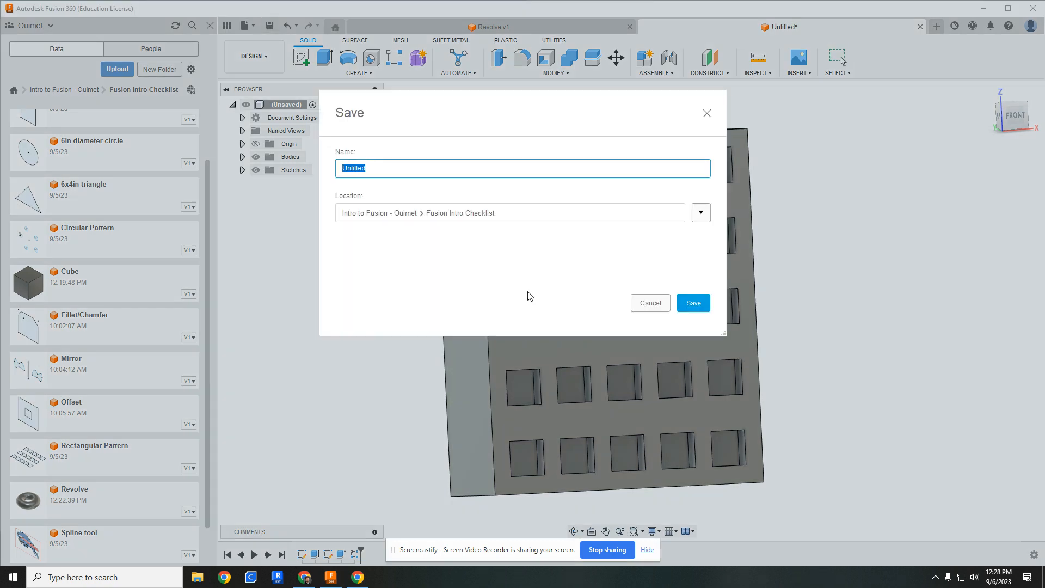
{"action": "type", "text": "Rectangular 3D"}
{"action": "key", "text": "Return"}
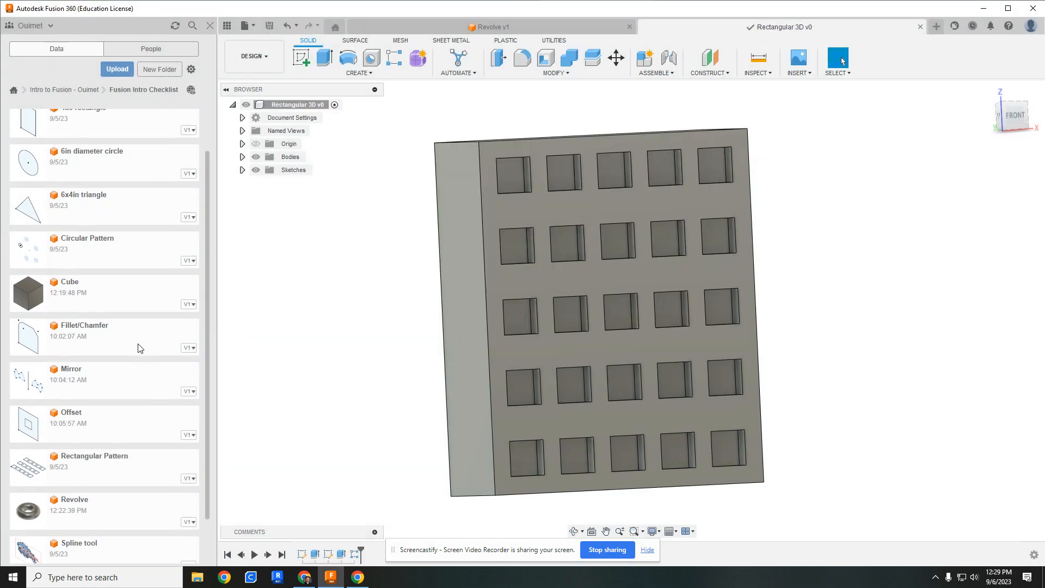
{"action": "scroll", "coordinate": [138, 348], "scroll_direction": "down", "scroll_amount": 3}
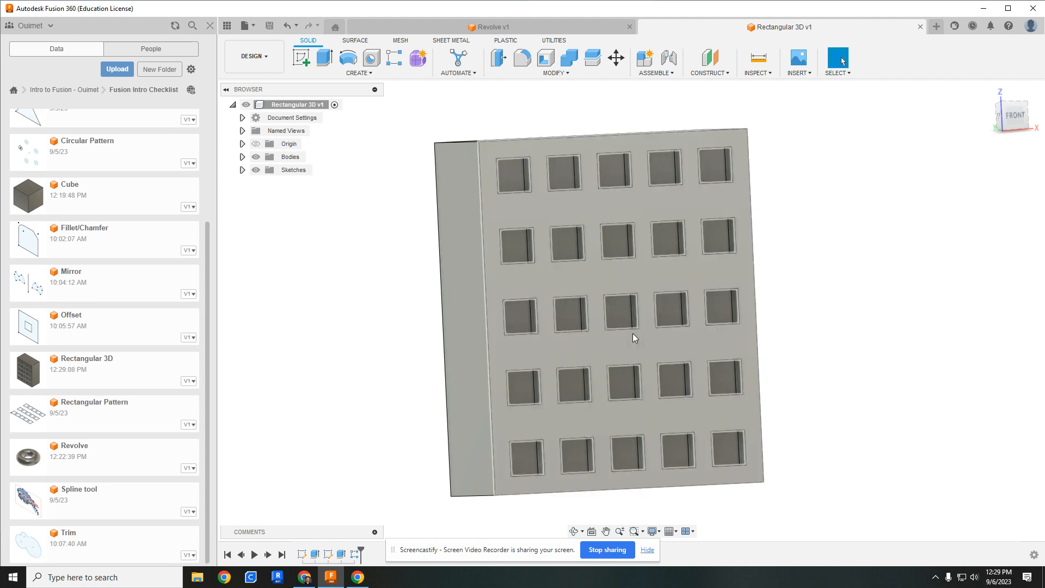
{"action": "middle_click_drag", "start_coordinate": [868, 278], "coordinate": [765, 252], "text": "shift"}
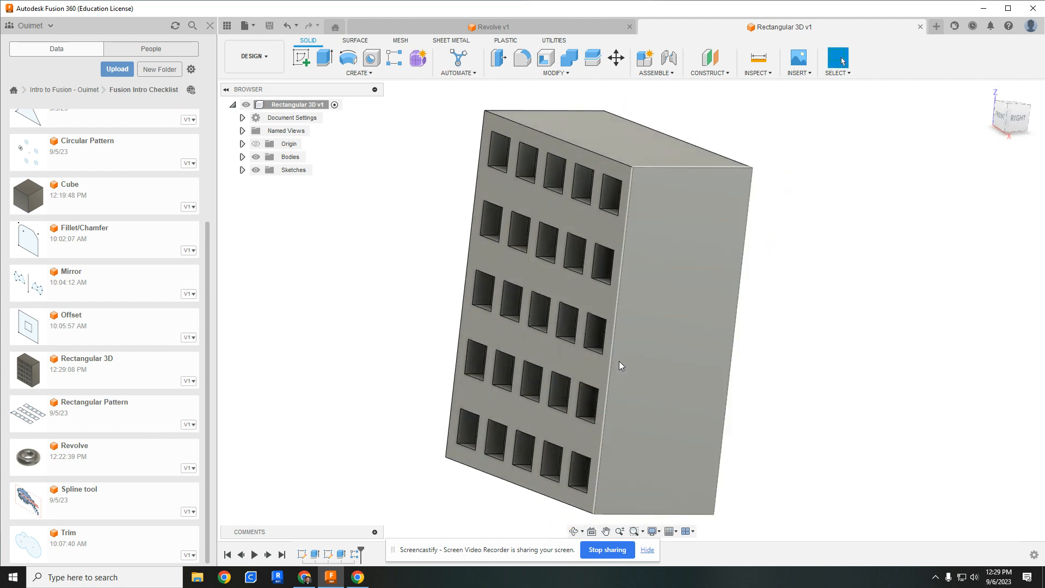
Review the circular pattern task in the Google Docs checklist, and close the open Revolve and Rectangular 3D designs in Fusion 360
{"action": "key", "text": "alt+Tab"}
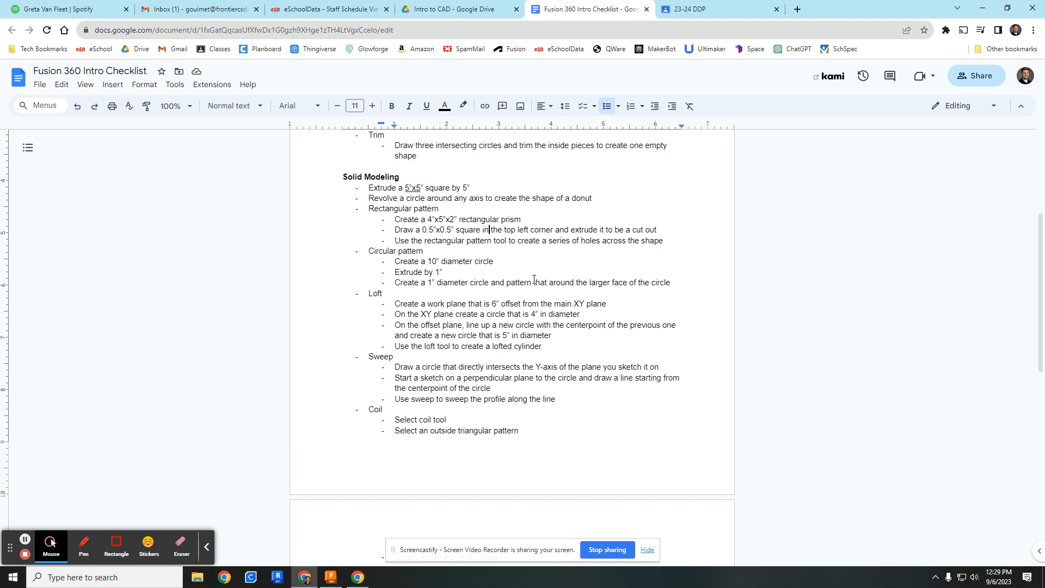
{"action": "key", "text": "alt+Tab"}
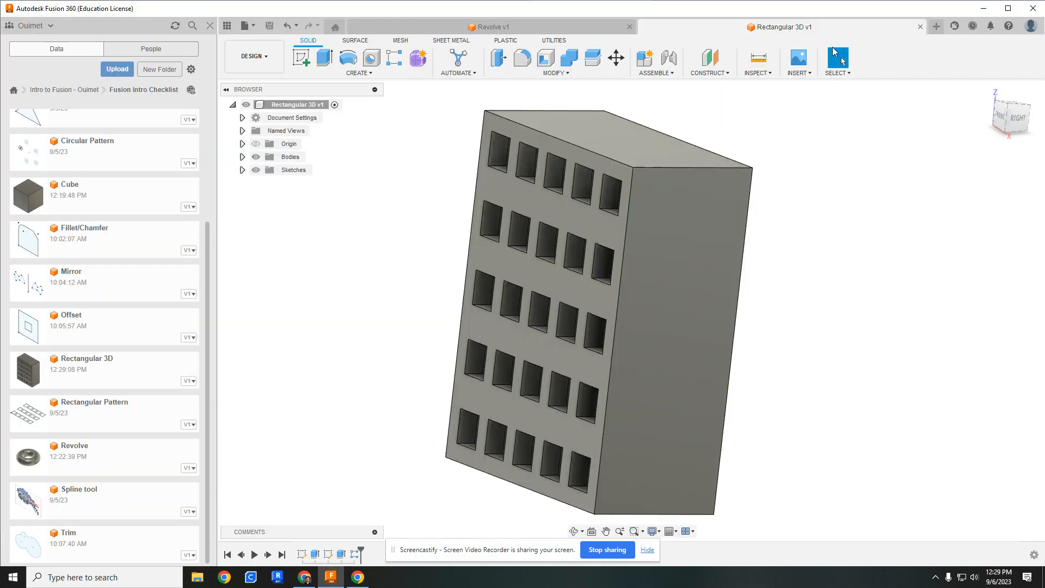
{"action": "left_click", "coordinate": [531, 27]}
{"action": "left_click", "coordinate": [630, 27]}
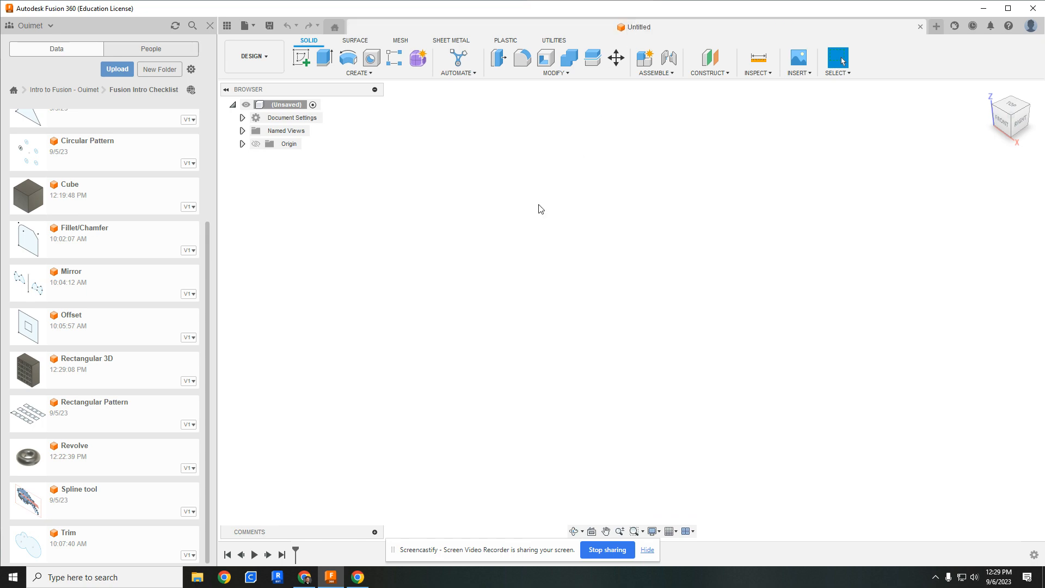
Sketch a 10 in diameter circle centred on the origin of the front plane
{"action": "left_click", "coordinate": [303, 58]}
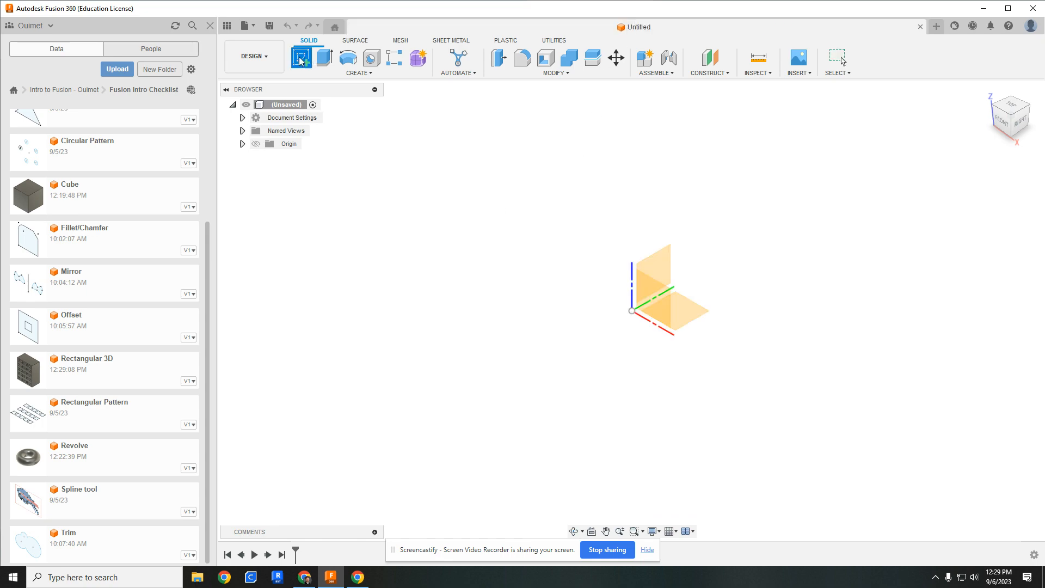
{"action": "left_click", "coordinate": [651, 298]}
{"action": "key", "text": "c"}
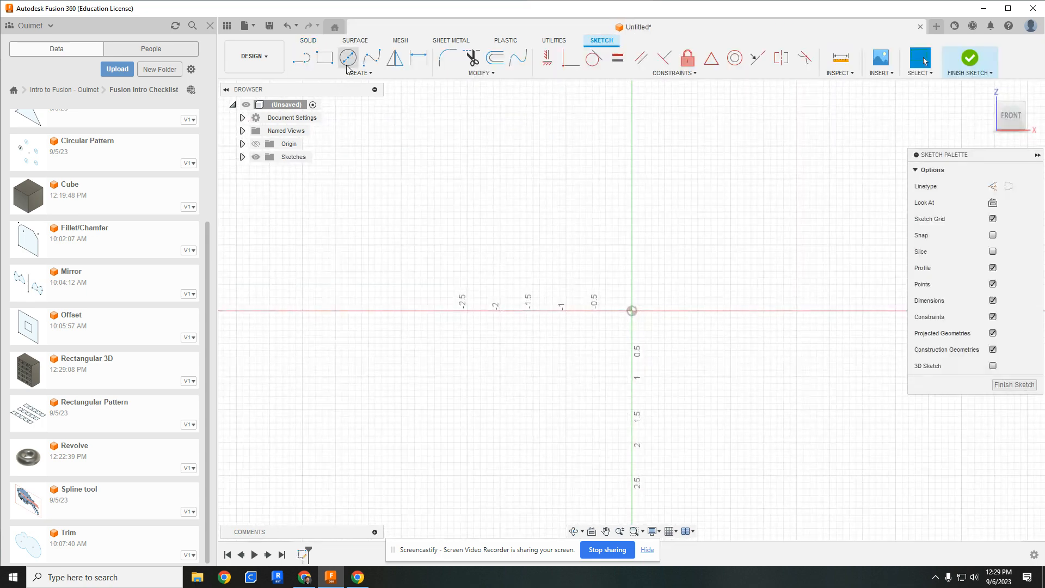
{"action": "left_click", "coordinate": [632, 311]}
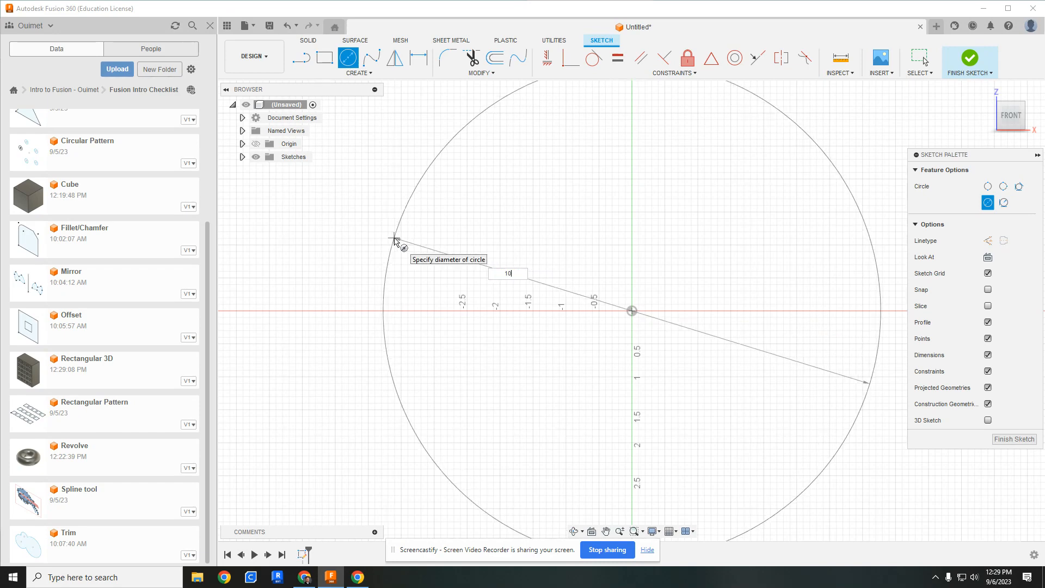
{"action": "type", "text": "10"}
{"action": "key", "text": "Return"}
{"action": "key", "text": "Escape"}
{"action": "scroll", "coordinate": [574, 325], "scroll_direction": "down", "scroll_amount": 5}
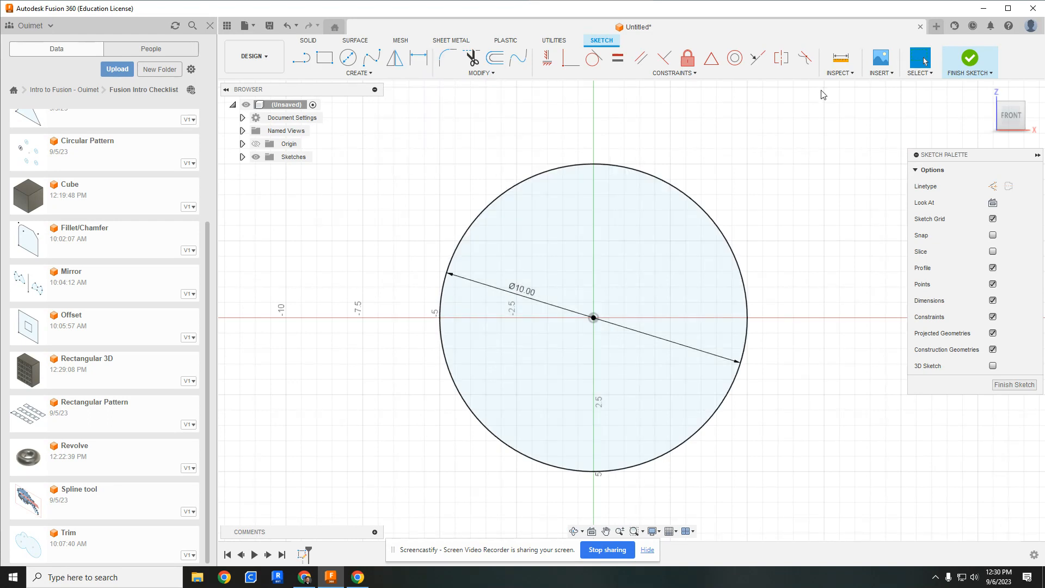
Finish the sketch and extrude the circle 1 in as a new body
{"action": "left_click", "coordinate": [970, 58]}
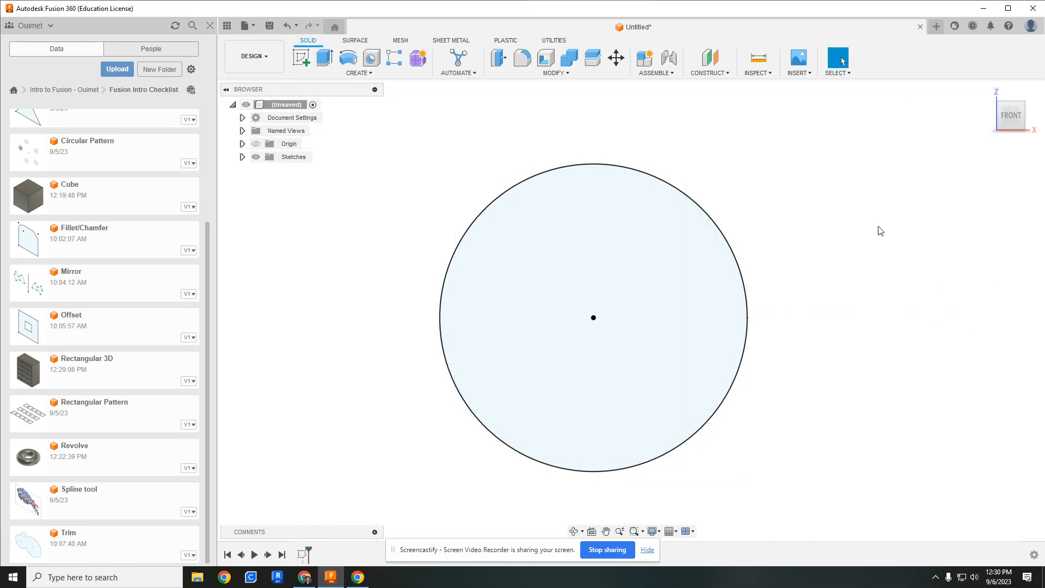
{"action": "middle_click_drag", "start_coordinate": [789, 227], "coordinate": [772, 238], "text": "shift"}
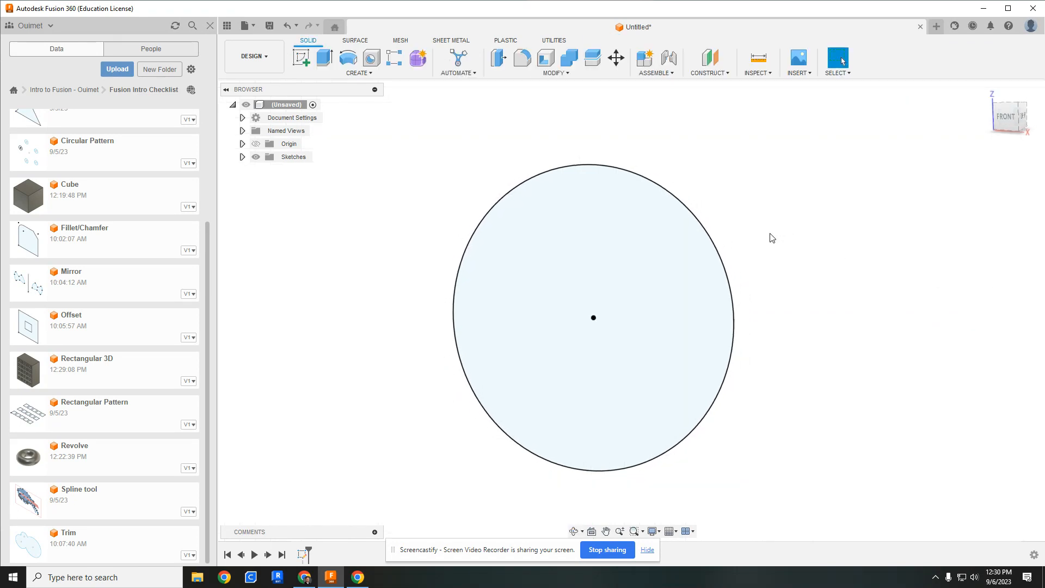
{"action": "left_click", "coordinate": [325, 57]}
{"action": "type", "text": "1"}
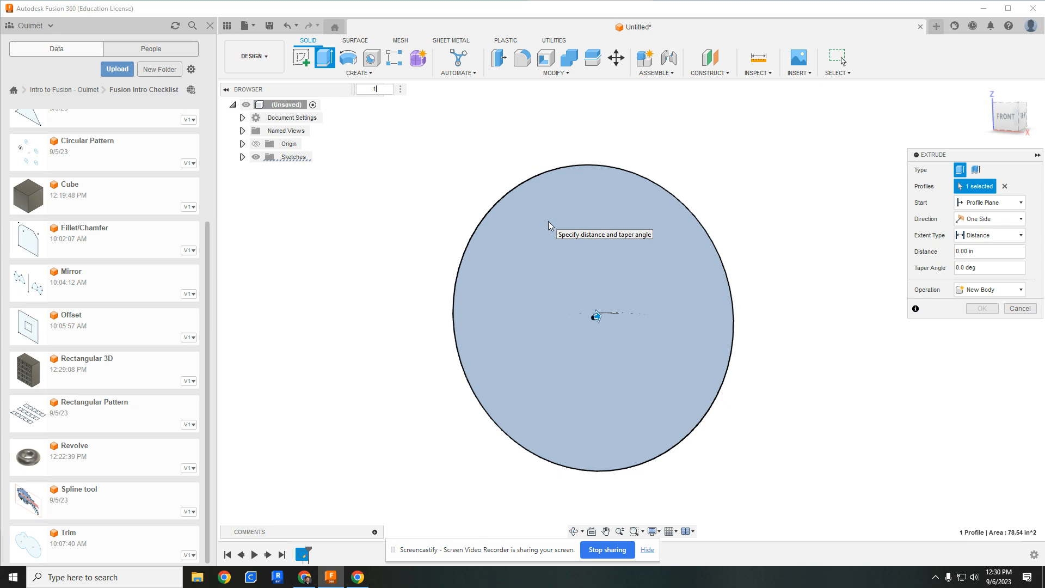
{"action": "key", "text": "Return"}
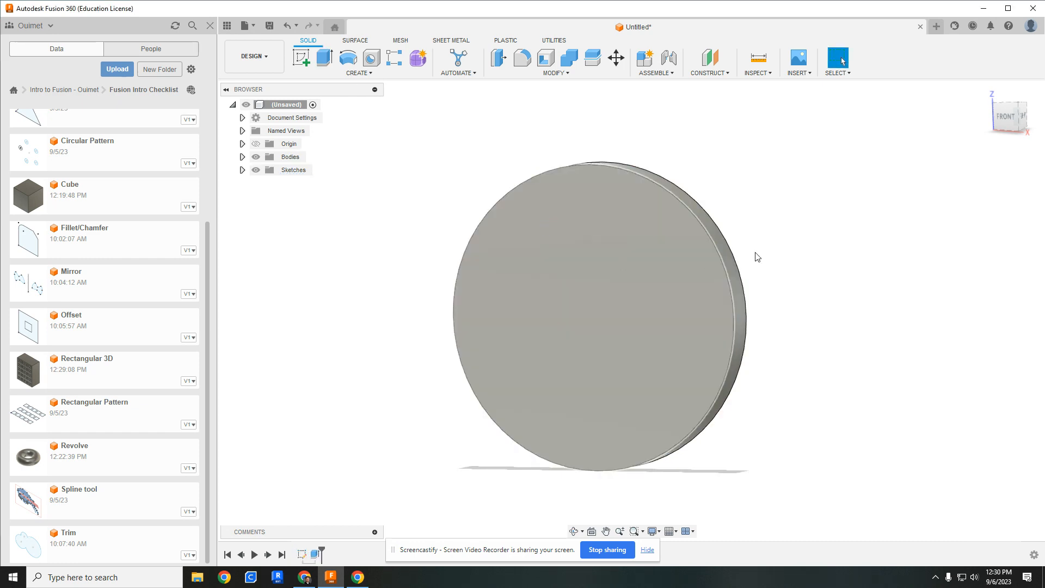
Check the circular pattern task's hole size in the Google Docs checklist and return to the disc in Fusion 360
{"action": "middle_click_drag", "start_coordinate": [756, 257], "coordinate": [828, 261], "text": "shift"}
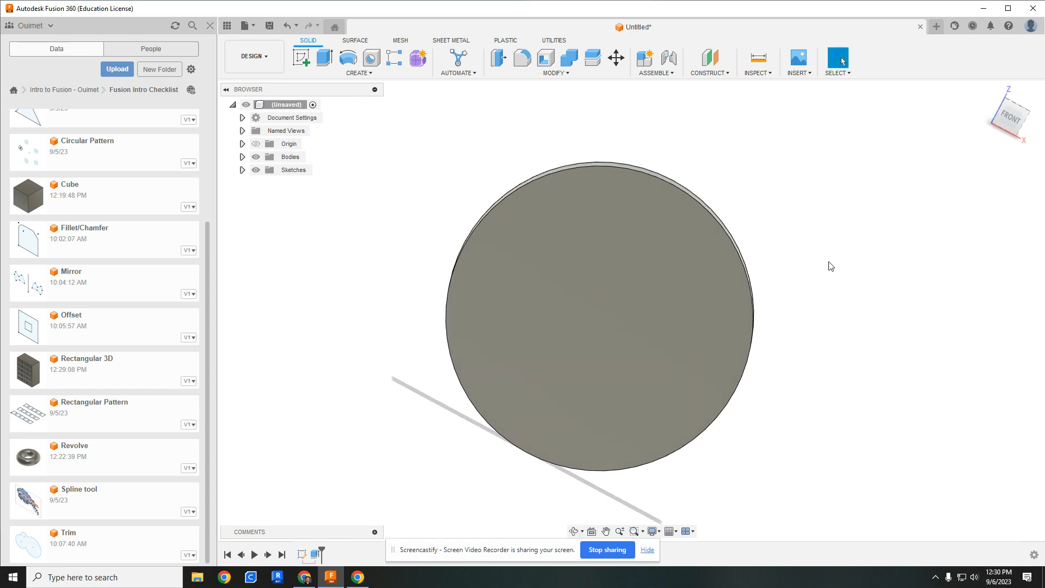
{"action": "key", "text": "alt+Tab"}
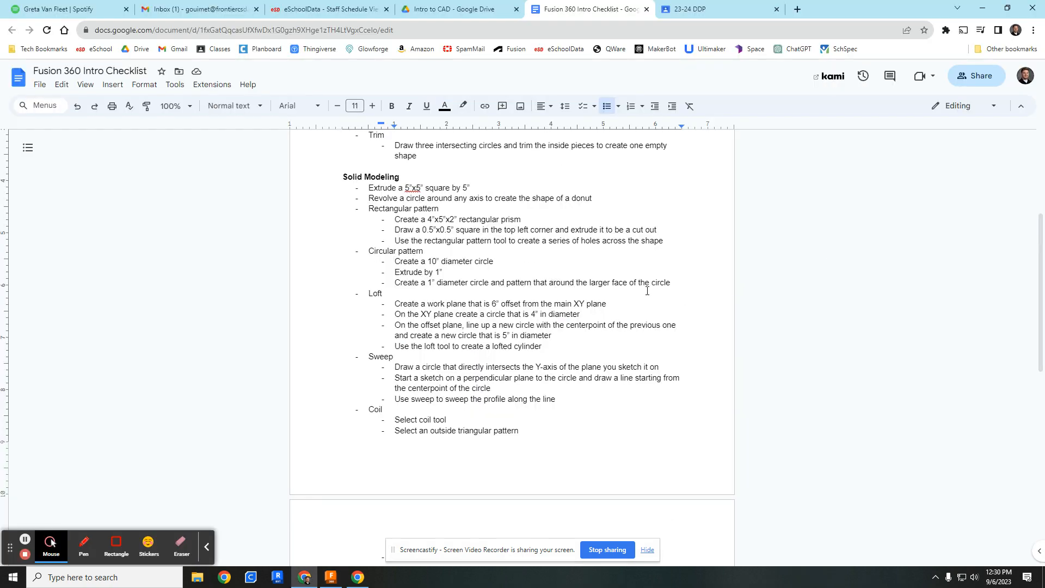
{"action": "key", "text": "alt+Tab"}
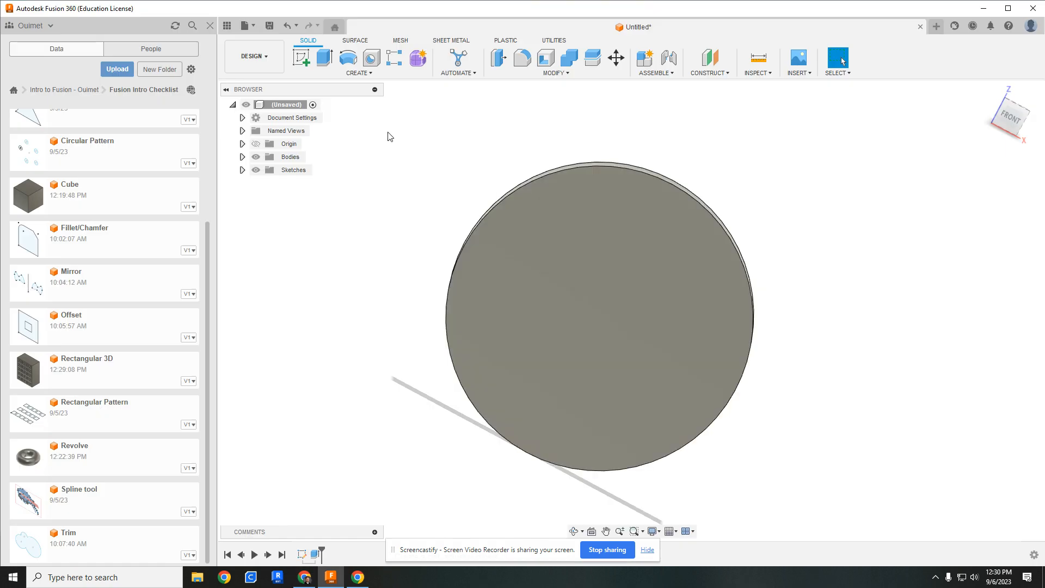
Sketch a 1 in diameter circle on the disc's front face, centred about 4.24 in above the origin
{"action": "left_click", "coordinate": [299, 65]}
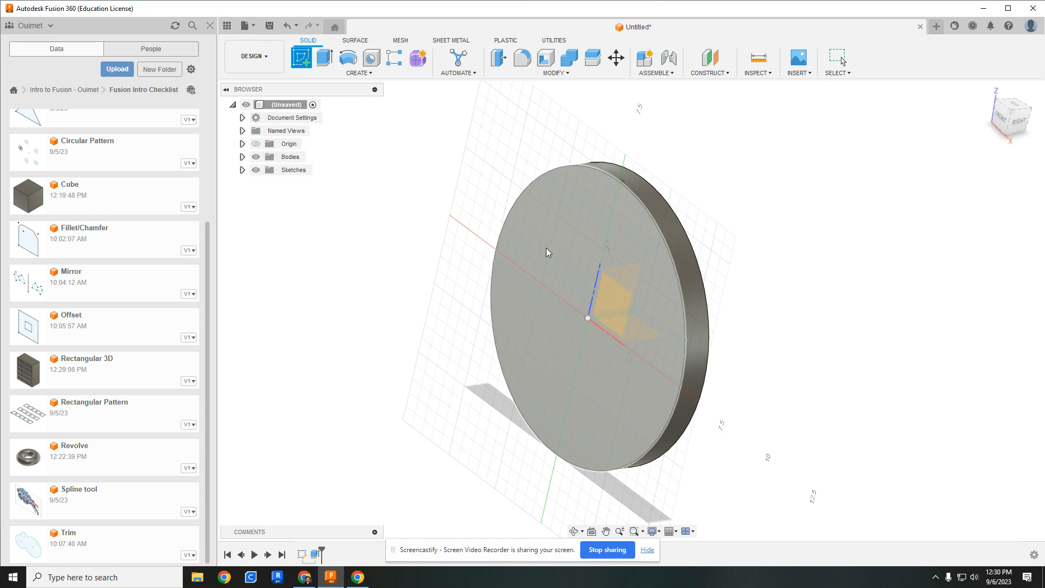
{"action": "left_click", "coordinate": [550, 350]}
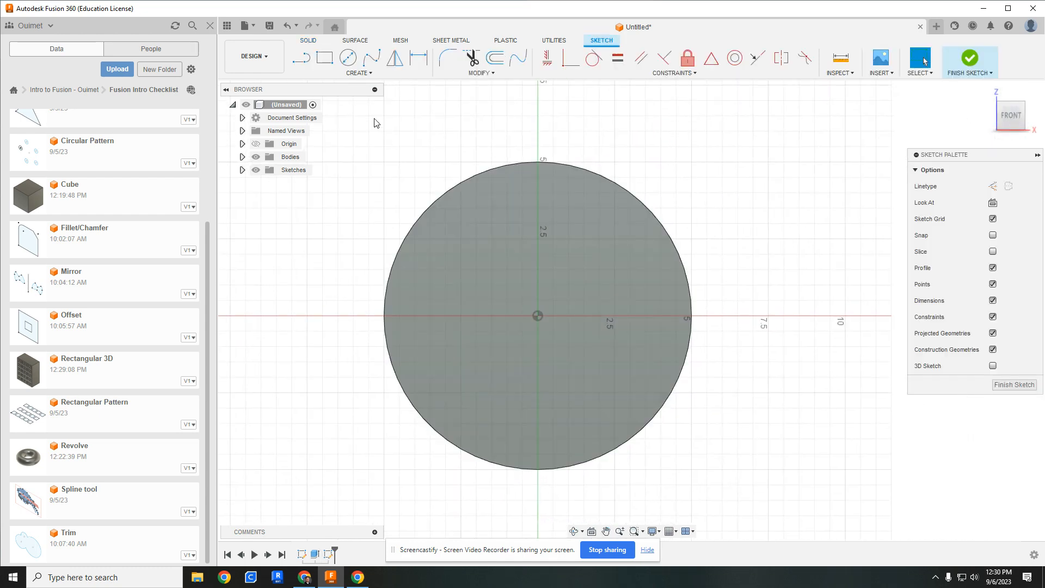
{"action": "left_click", "coordinate": [348, 57]}
{"action": "scroll", "coordinate": [520, 217], "scroll_direction": "up", "scroll_amount": 3}
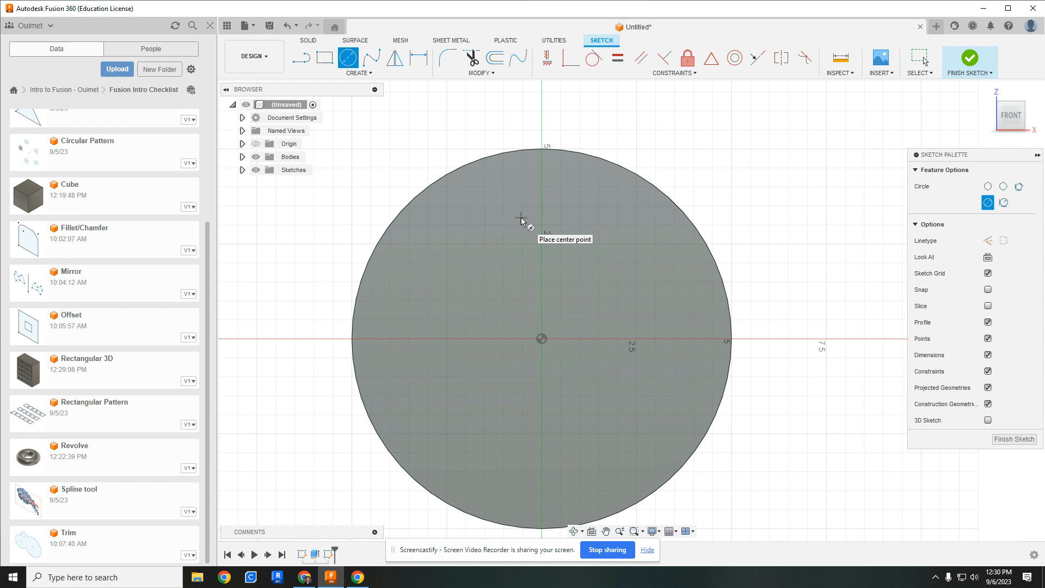
{"action": "left_click", "coordinate": [546, 162]}
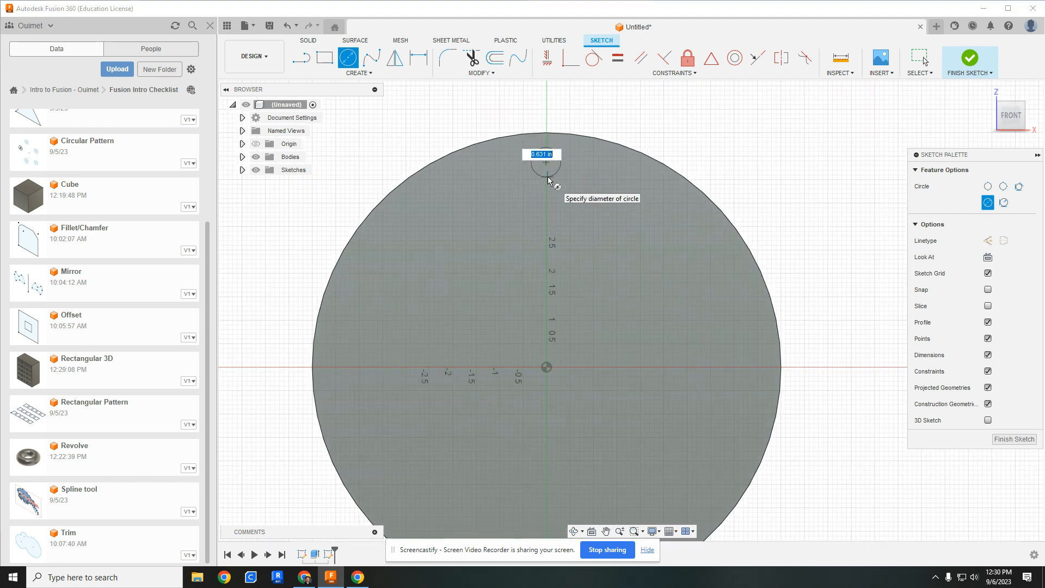
{"action": "type", "text": "1"}
{"action": "key", "text": "Return"}
{"action": "key", "text": "Escape"}
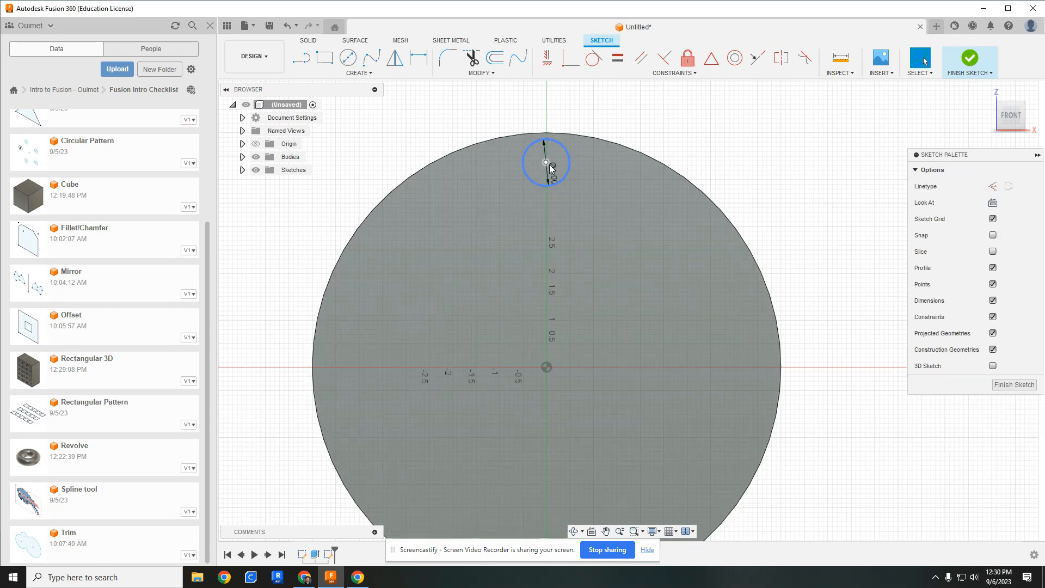
{"action": "left_click_drag", "start_coordinate": [548, 164], "coordinate": [548, 170]}
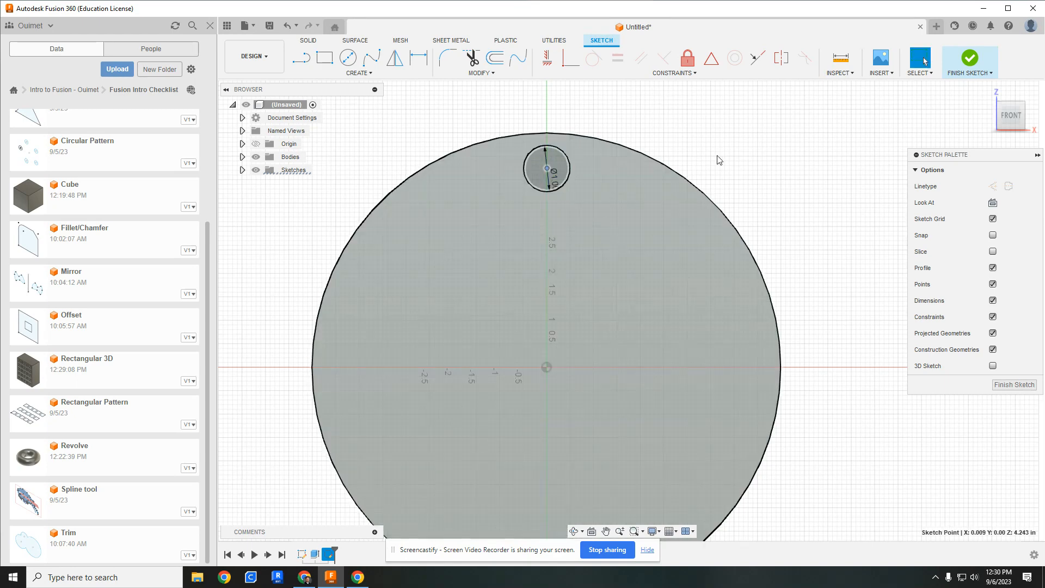
Finish the sketch and extrude the small circle 0.30 in outward, joined to the disc
{"action": "left_click", "coordinate": [970, 57]}
{"action": "middle_click_drag", "start_coordinate": [739, 244], "coordinate": [730, 253], "text": "shift"}
{"action": "key", "text": "e"}
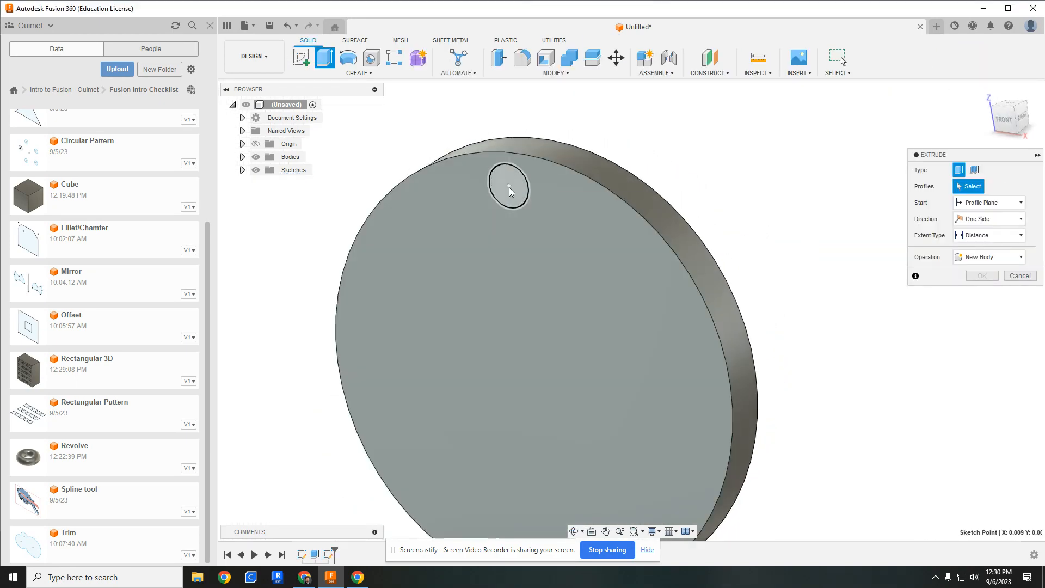
{"action": "left_click", "coordinate": [509, 193]}
{"action": "left_click_drag", "start_coordinate": [509, 197], "coordinate": [497, 200]}
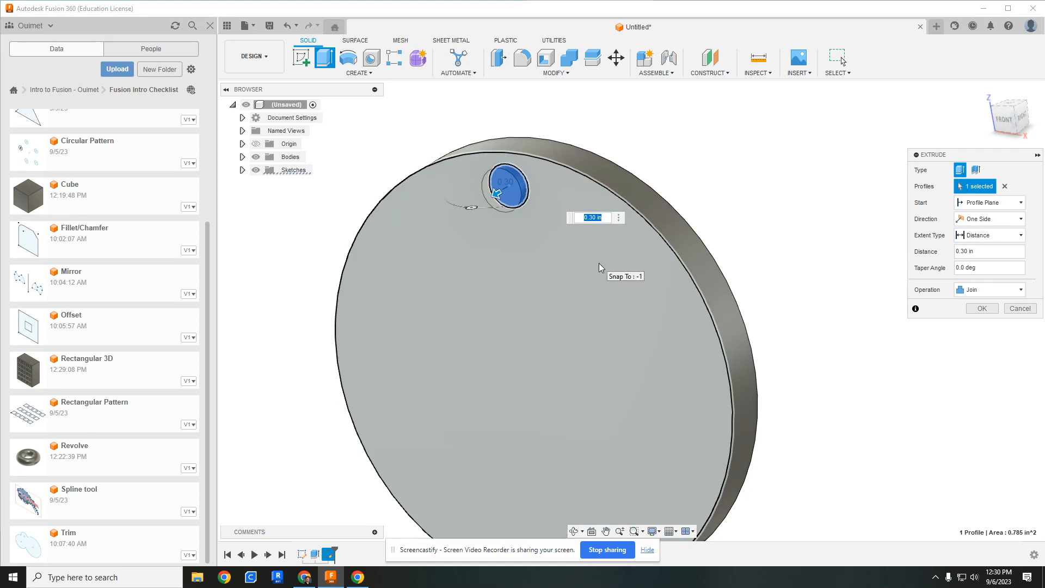
{"action": "key", "text": "Return"}
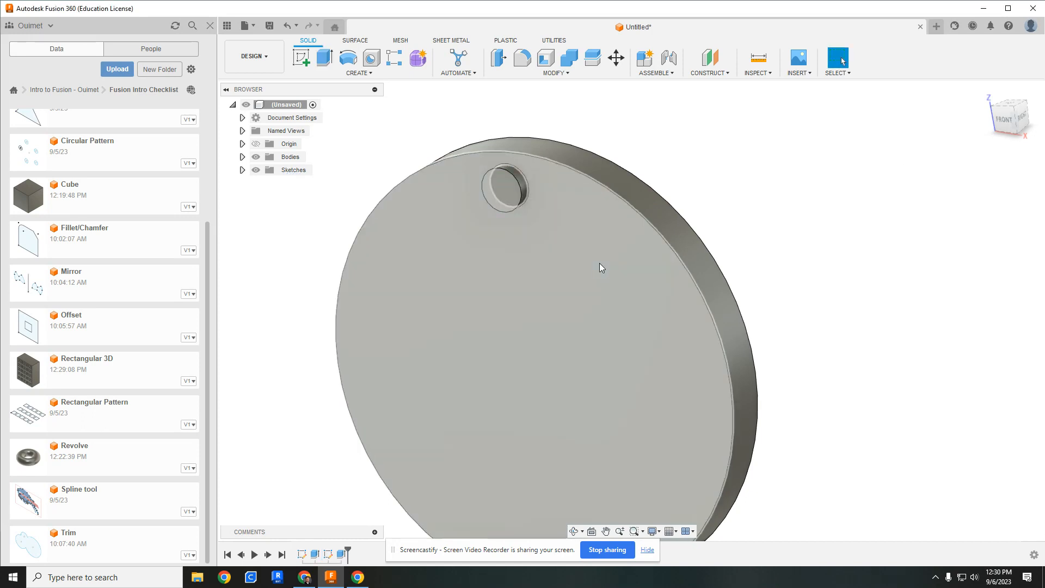
Start a circular pattern with the object type Features and select the small cylinder's extrusion as the object
{"action": "middle_click_drag", "start_coordinate": [790, 234], "coordinate": [858, 216], "text": "shift"}
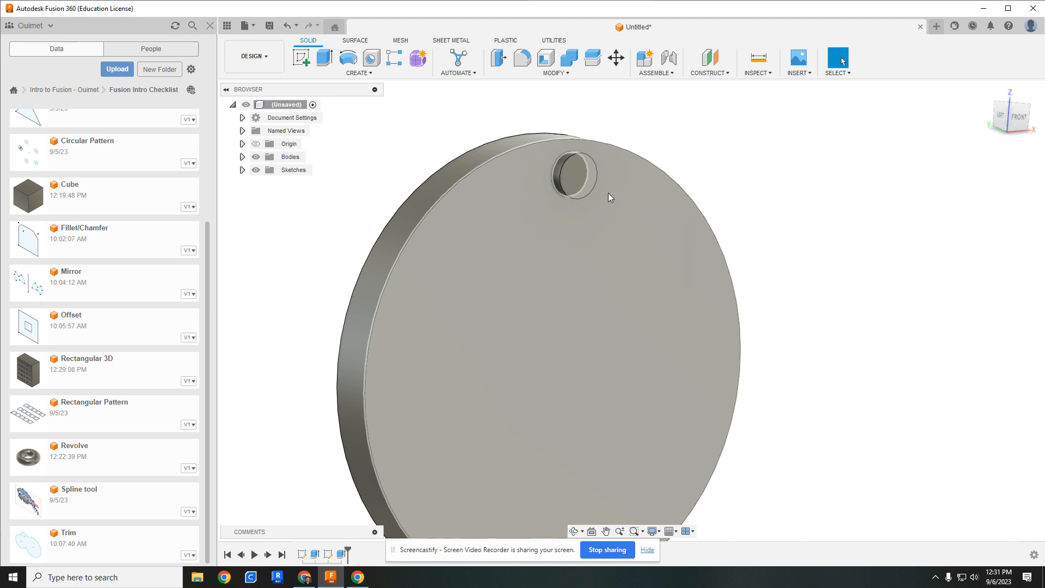
{"action": "left_click", "coordinate": [370, 74]}
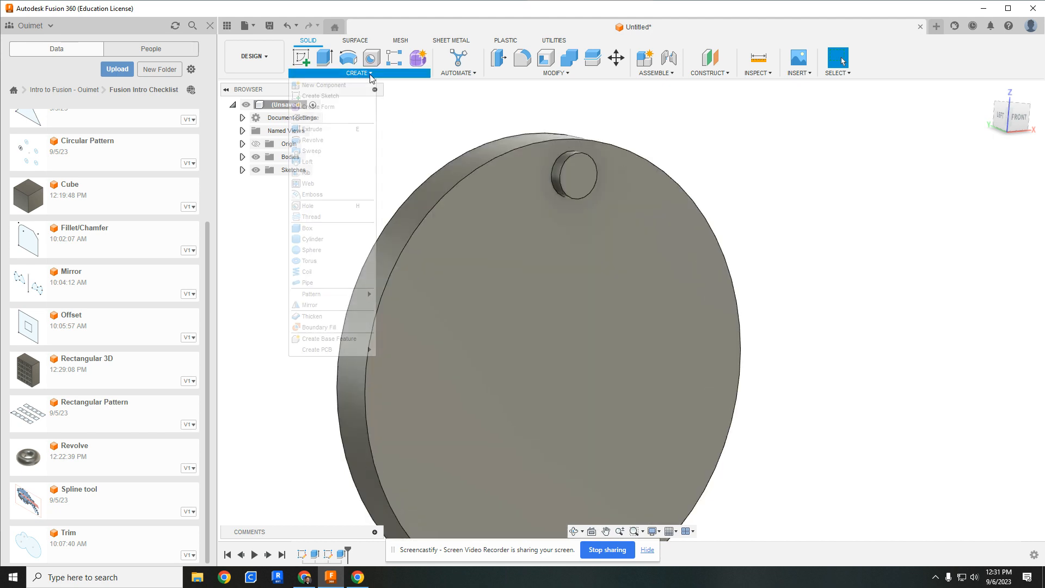
{"action": "mouse_move", "coordinate": [335, 294]}
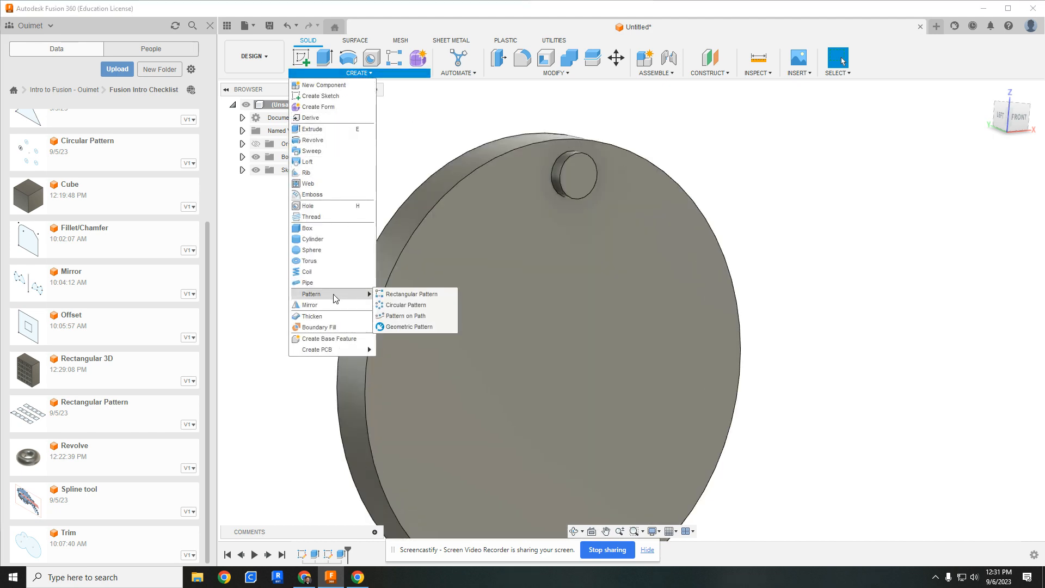
{"action": "left_click", "coordinate": [414, 305]}
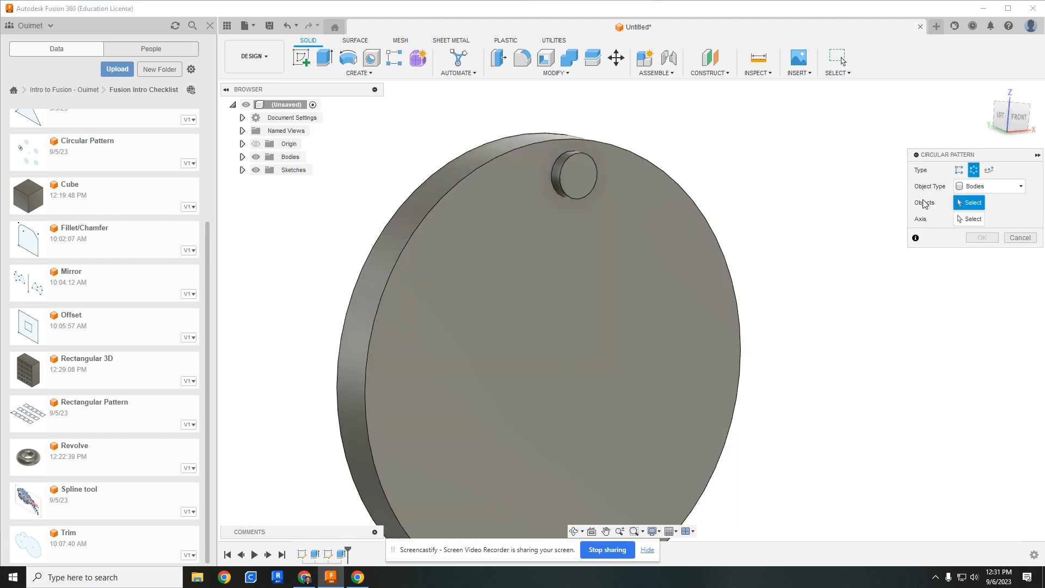
{"action": "left_click", "coordinate": [986, 186]}
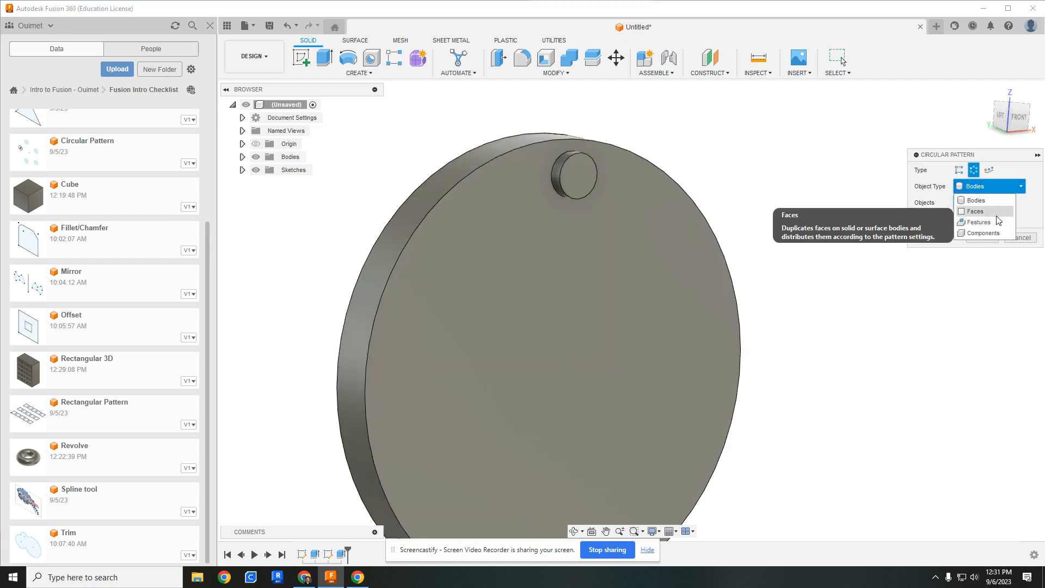
{"action": "left_click", "coordinate": [979, 222]}
{"action": "left_click", "coordinate": [581, 182]}
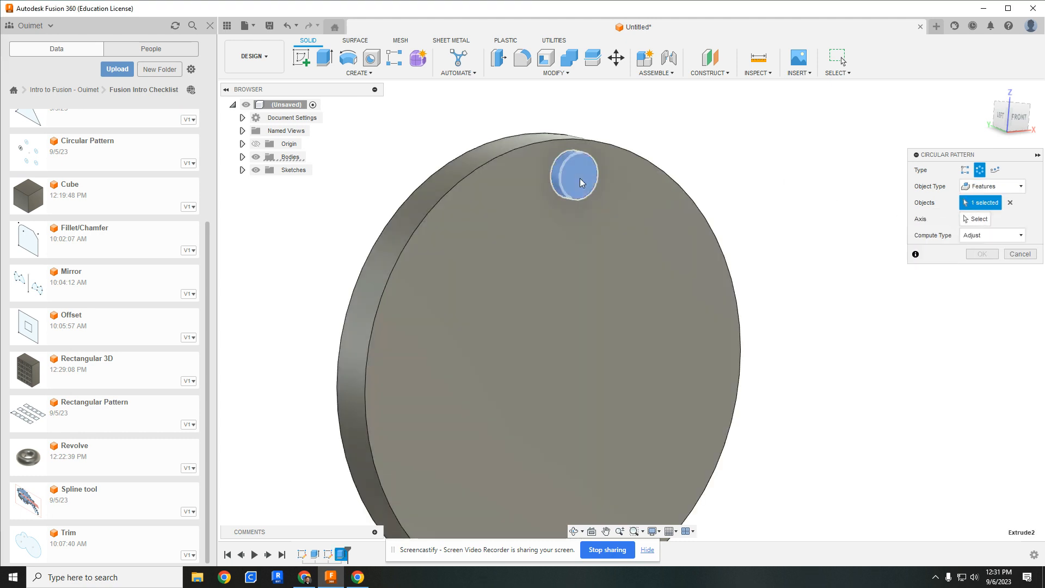
{"action": "middle_click_drag", "start_coordinate": [752, 130], "coordinate": [774, 114]}
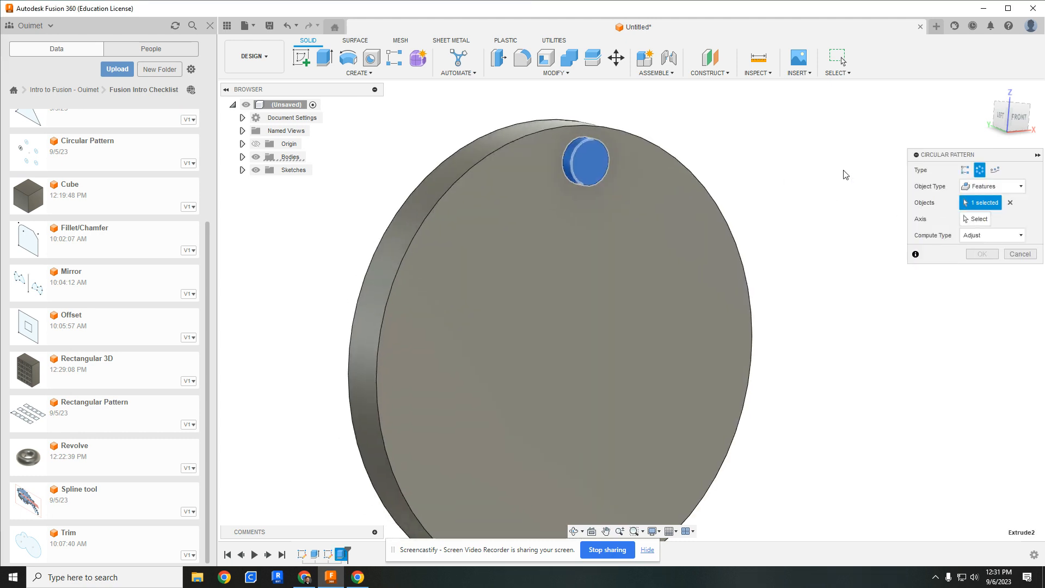
{"action": "middle_click_drag", "start_coordinate": [680, 385], "coordinate": [669, 288], "text": "shift"}
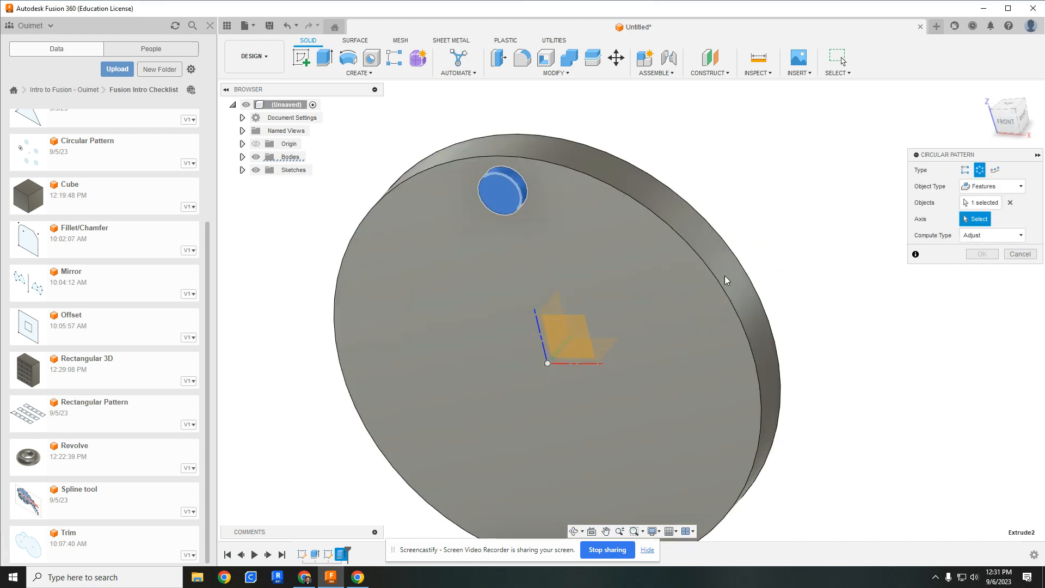
{"action": "middle_click_drag", "start_coordinate": [706, 324], "coordinate": [591, 341], "text": "shift"}
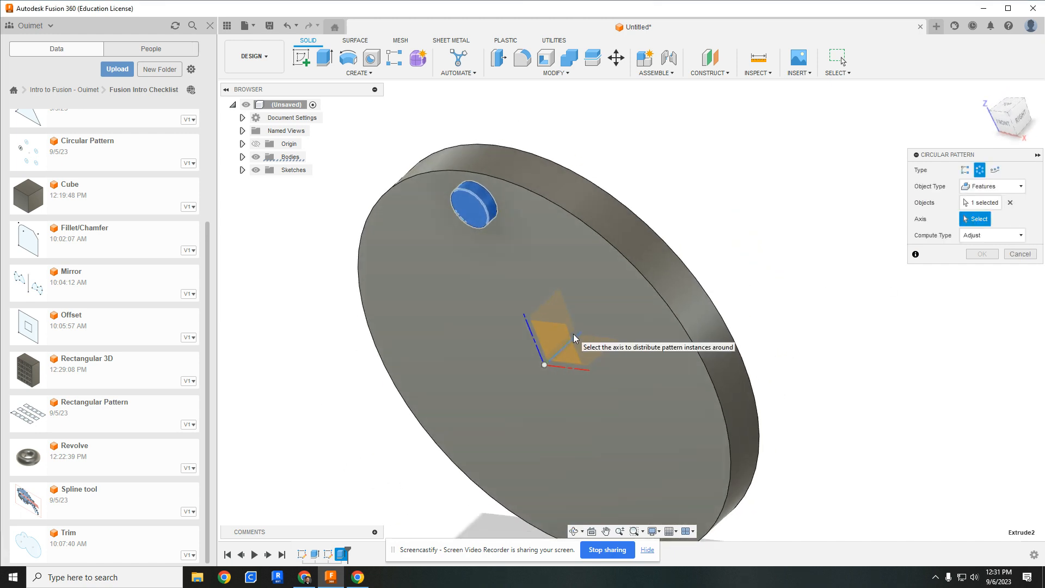
{"action": "left_click", "coordinate": [574, 338]}
{"action": "middle_click_drag", "start_coordinate": [699, 340], "coordinate": [731, 312], "text": "shift"}
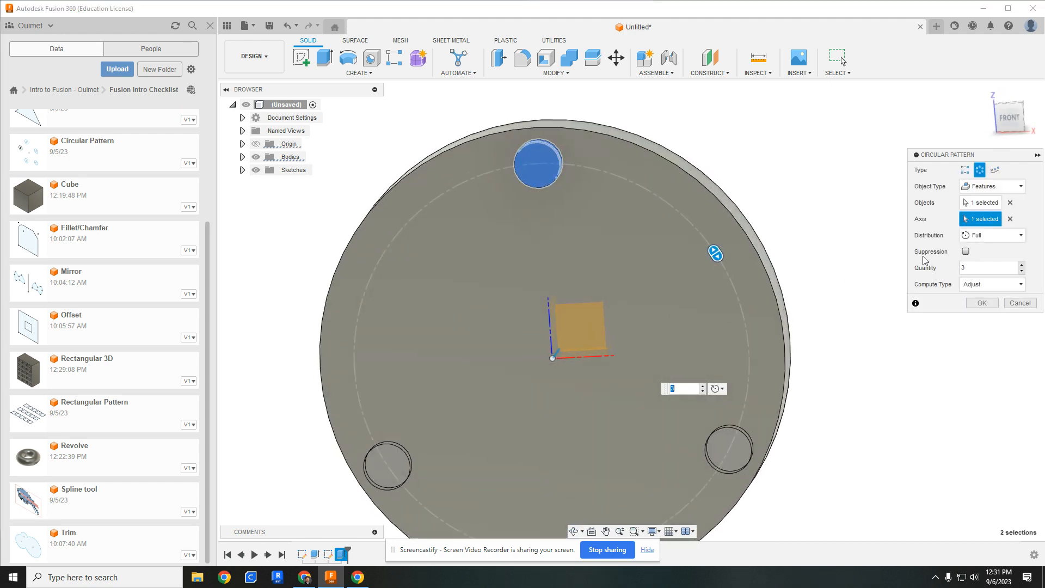
{"action": "left_click", "coordinate": [1010, 219]}
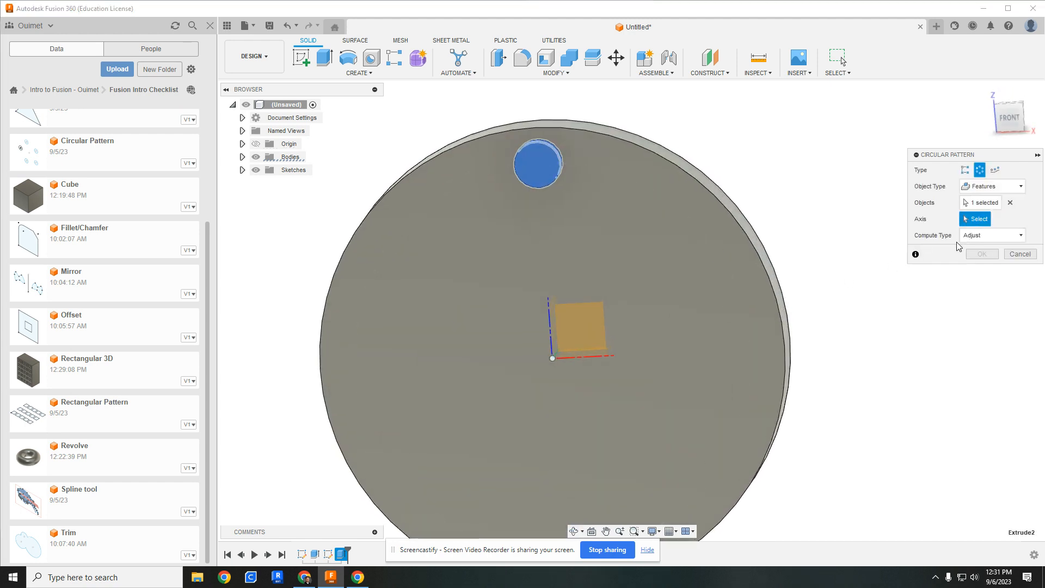
Use the disc's circular front edge as the pattern axis and create 12 instances over the full circle
{"action": "left_click", "coordinate": [711, 193]}
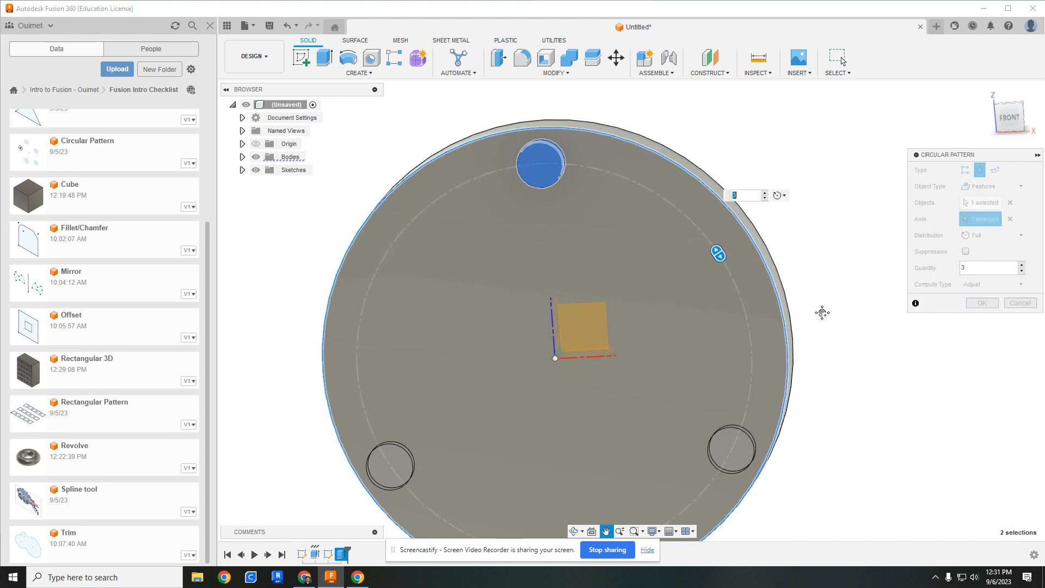
{"action": "middle_click_drag", "start_coordinate": [821, 310], "coordinate": [826, 259]}
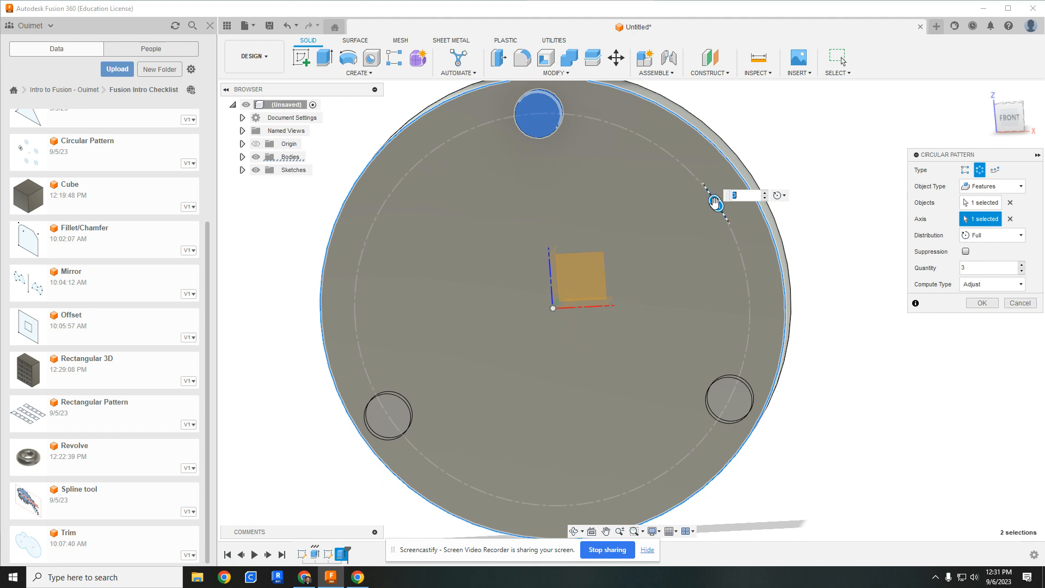
{"action": "left_click_drag", "start_coordinate": [715, 203], "coordinate": [746, 249]}
{"action": "left_click_drag", "start_coordinate": [751, 303], "coordinate": [580, 159]}
{"action": "left_click", "coordinate": [982, 303]}
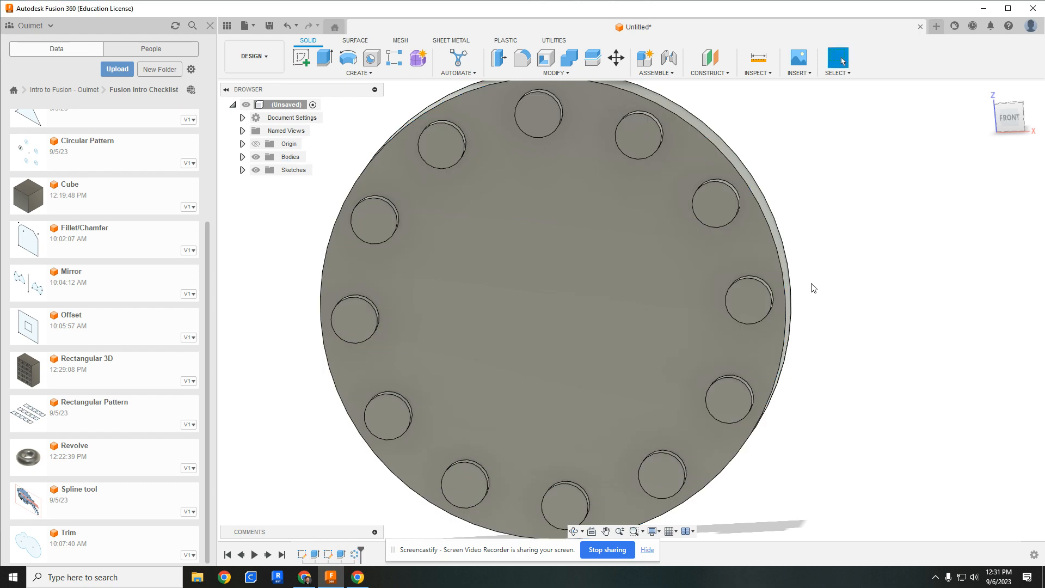
Look over the patterned disc from several angles and review the remaining solid modeling tasks in the Google Docs checklist
{"action": "middle_click_drag", "start_coordinate": [812, 287], "coordinate": [818, 202], "text": "shift"}
{"action": "mouse_move", "coordinate": [668, 399]}
{"action": "middle_mouse_down", "text": "shift"}
{"action": "mouse_move", "coordinate": [659, 450]}
{"action": "mouse_move", "coordinate": [688, 375]}
{"action": "mouse_move", "coordinate": [669, 392]}
{"action": "middle_mouse_up", "text": "shift"}
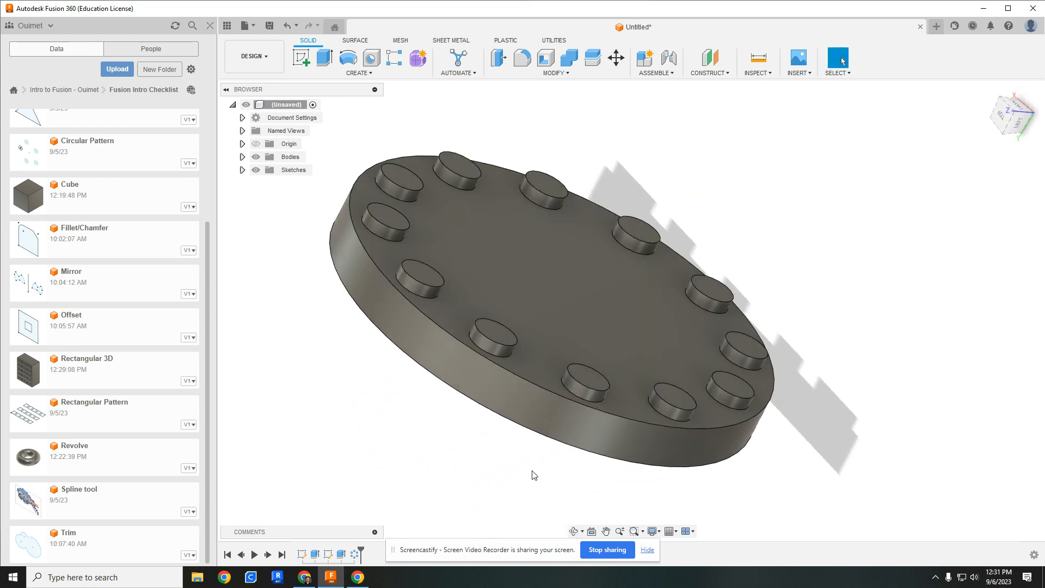
{"action": "key", "text": "alt+Tab"}
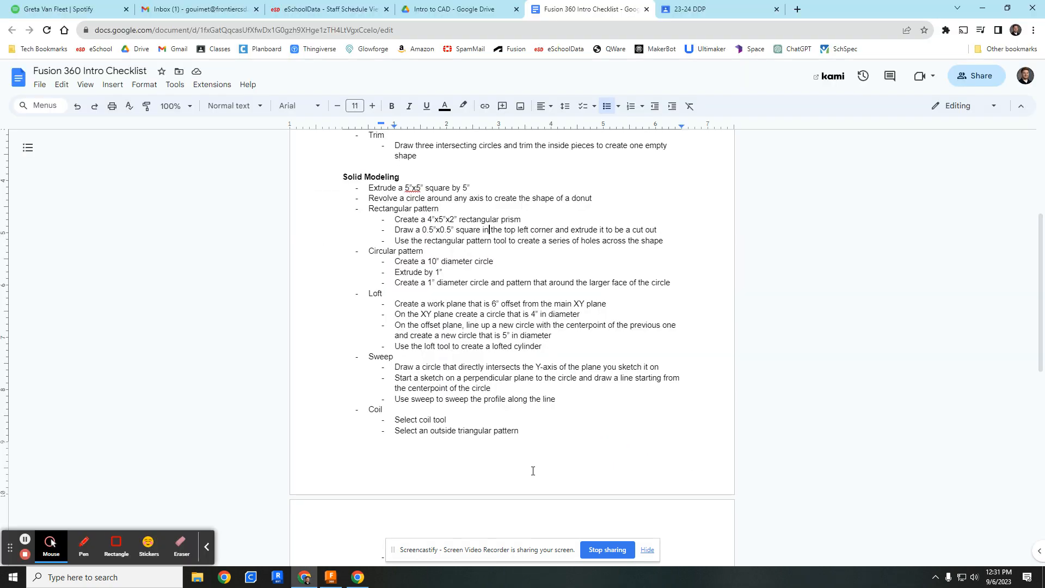
{"action": "scroll", "coordinate": [416, 383], "scroll_direction": "down", "scroll_amount": 2}
{"action": "scroll", "coordinate": [444, 430], "scroll_direction": "up", "scroll_amount": 3}
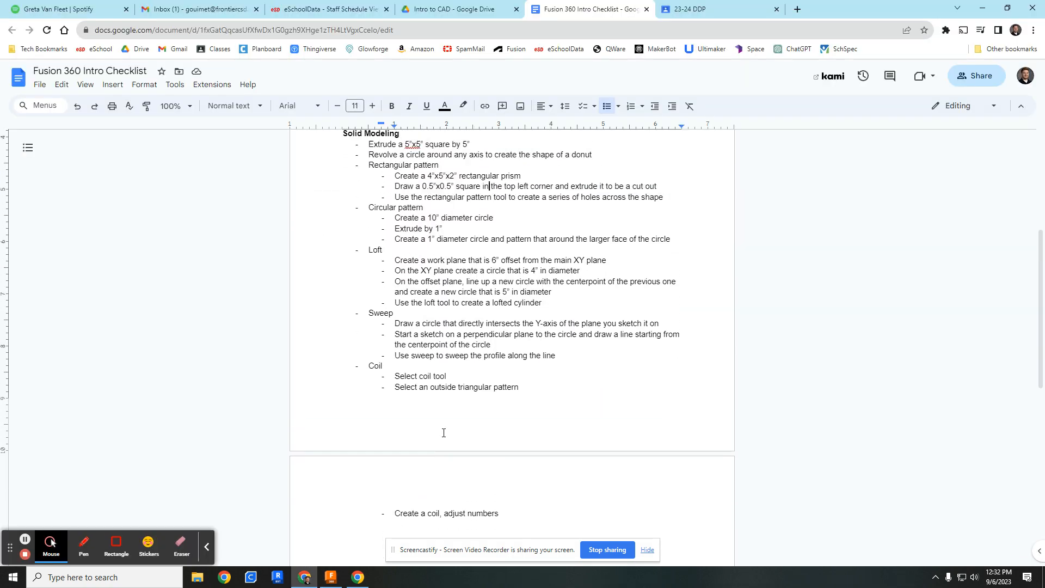